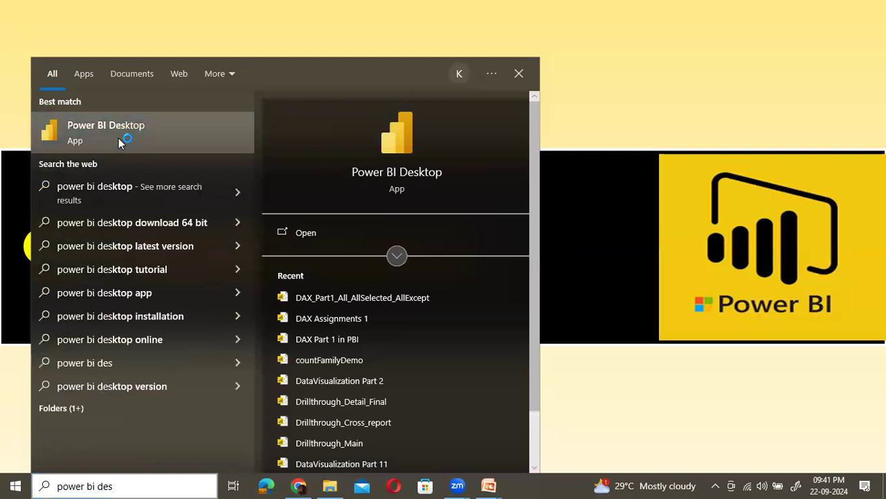
Launch Power BI Desktop and start a blank report.
{"action": "left_click", "coordinate": [397, 202]}
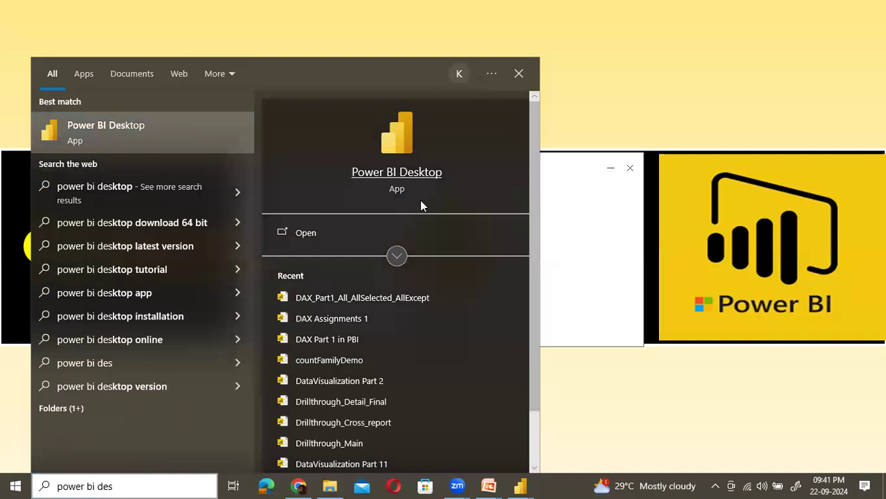
{"action": "left_click", "coordinate": [521, 485]}
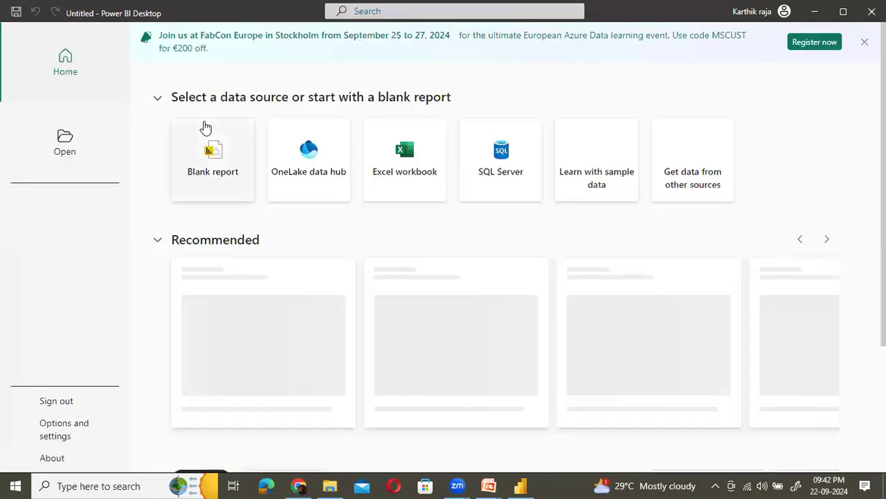
{"action": "left_click", "coordinate": [227, 173]}
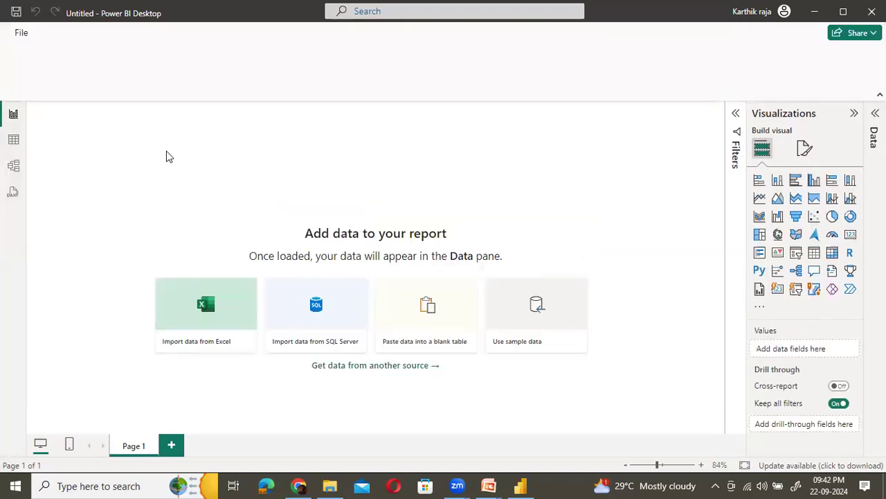
Import the file sales_w04.csv from the dat1 folder as a Text/CSV source and load it into the report.
{"action": "left_click", "coordinate": [131, 88]}
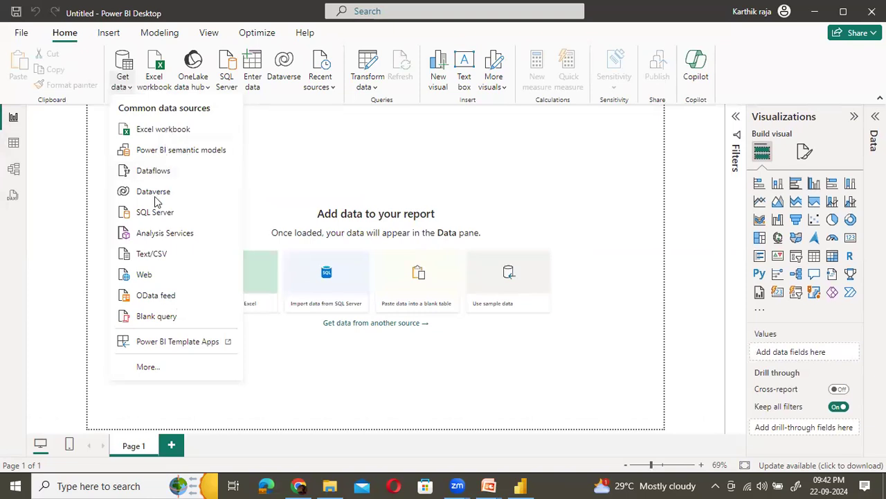
{"action": "left_click", "coordinate": [154, 255]}
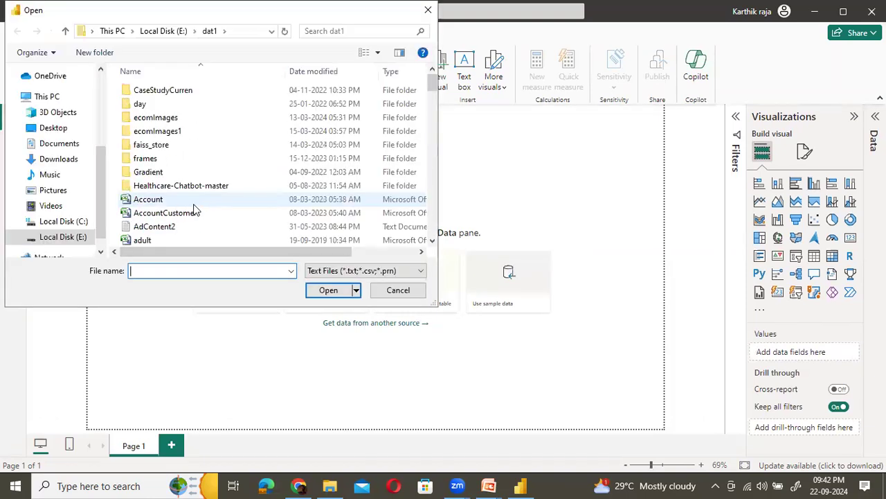
{"action": "type", "text": "sales"}
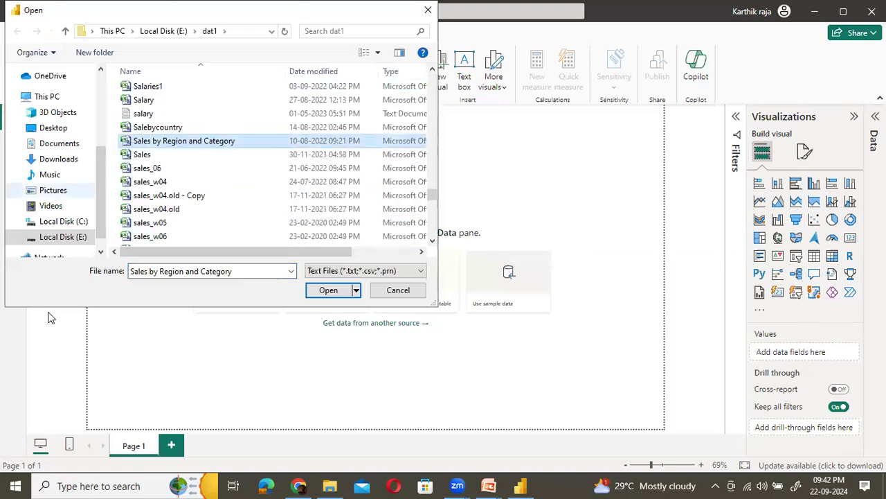
{"action": "left_click", "coordinate": [163, 186]}
{"action": "left_click", "coordinate": [327, 292]}
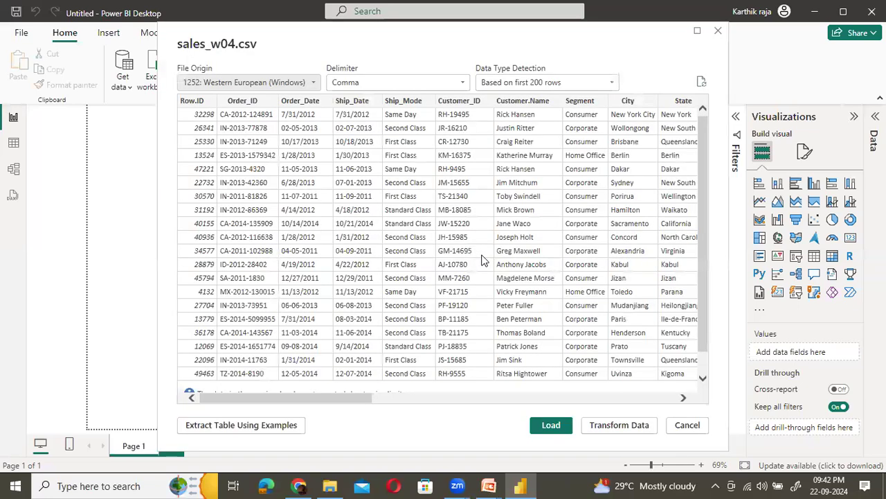
{"action": "left_click", "coordinate": [542, 428]}
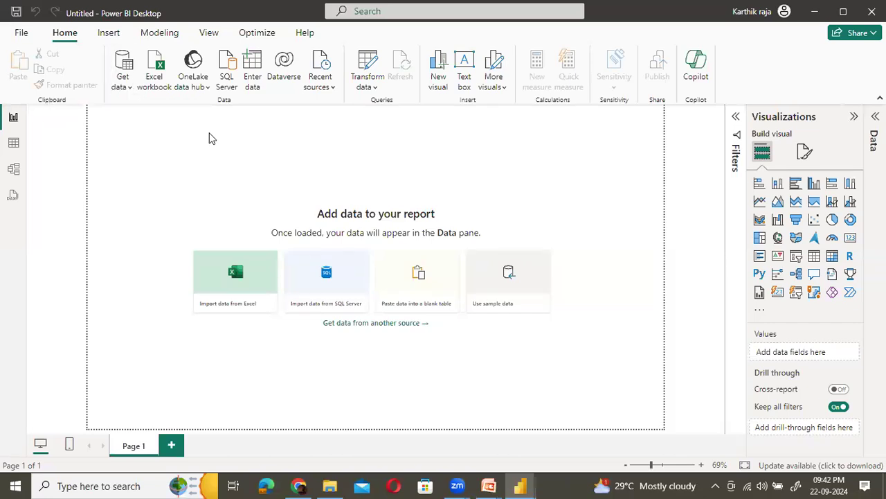
{"action": "left_click", "coordinate": [601, 118]}
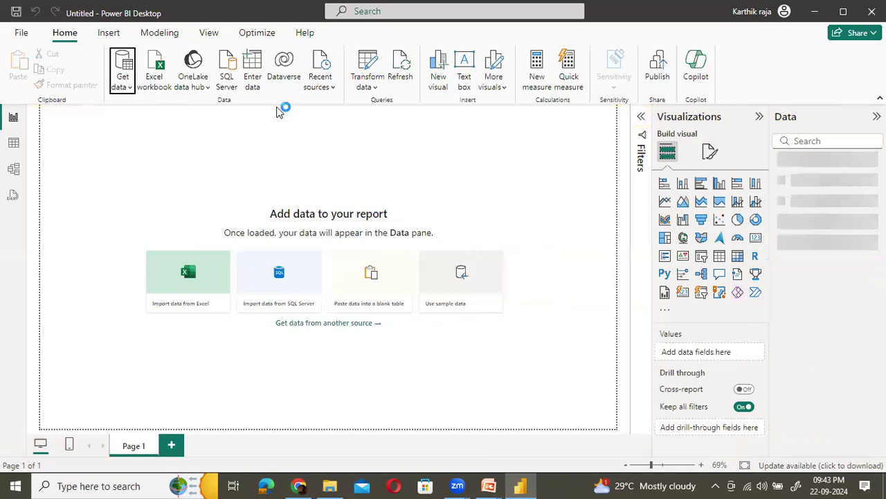
Expand the field list of the sales_w04 table and open its data for transformation in Power Query Editor.
{"action": "left_click", "coordinate": [130, 88]}
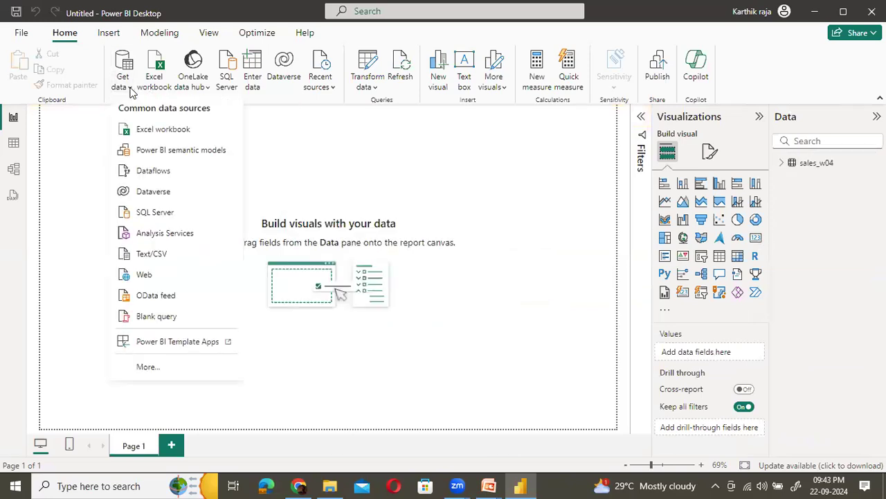
{"action": "left_click", "coordinate": [648, 188]}
{"action": "left_click", "coordinate": [782, 164]}
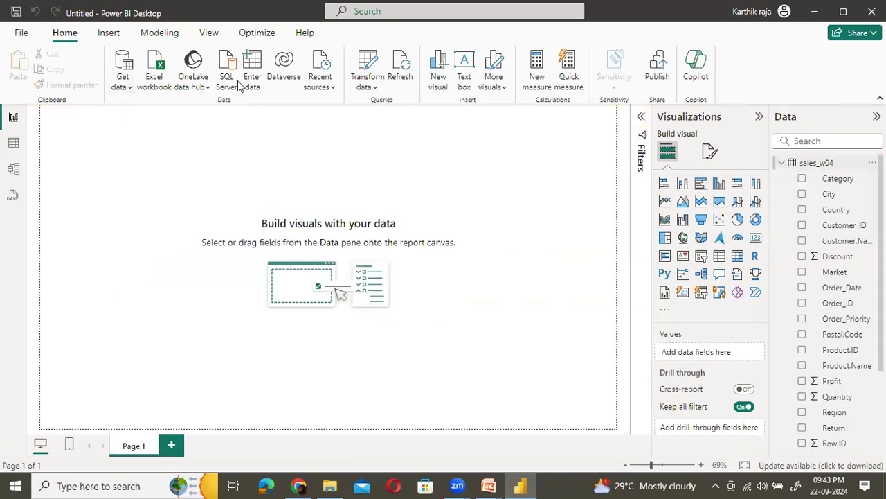
{"action": "left_click", "coordinate": [372, 87]}
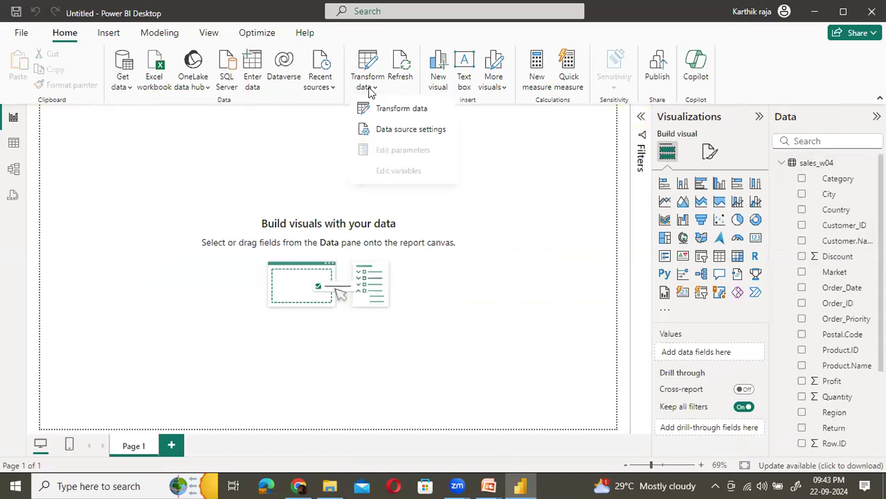
{"action": "left_click", "coordinate": [422, 113]}
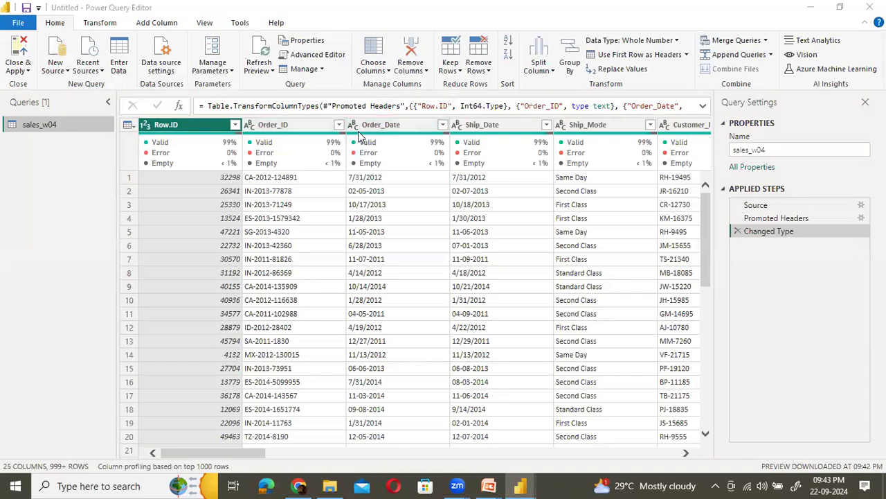
Replace the "$" sign with an empty value in the Sales column.
{"action": "mouse_move", "coordinate": [360, 136]}
{"action": "mouse_move", "coordinate": [393, 139]}
{"action": "left_click_drag", "start_coordinate": [250, 454], "coordinate": [542, 290]}
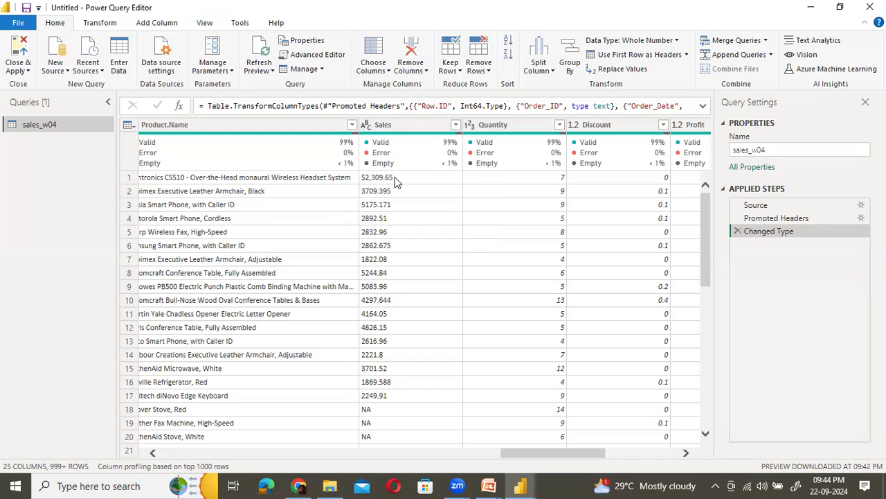
{"action": "right_click", "coordinate": [407, 126]}
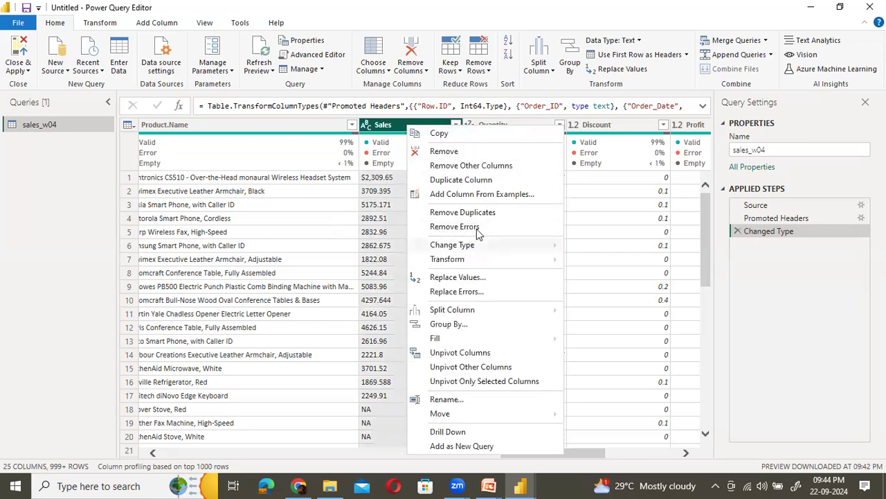
{"action": "left_click", "coordinate": [459, 277]}
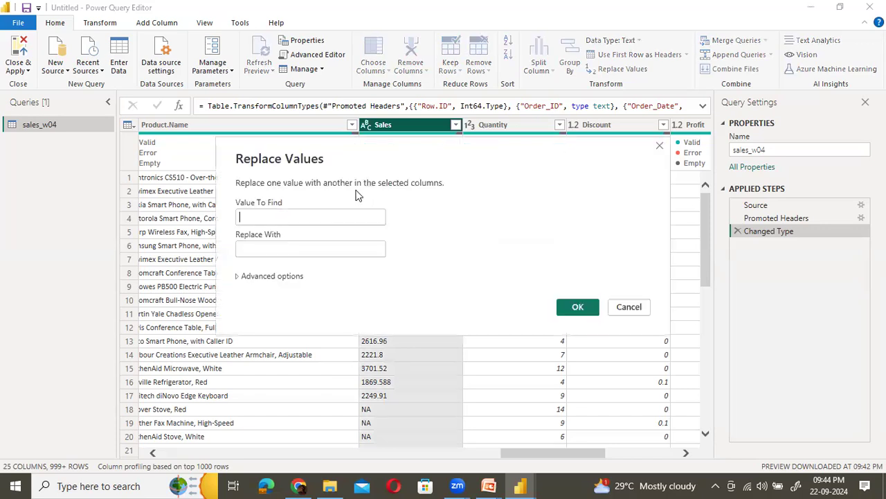
{"action": "type", "text": "$"}
{"action": "left_click", "coordinate": [303, 246]}
{"action": "left_click", "coordinate": [569, 307]}
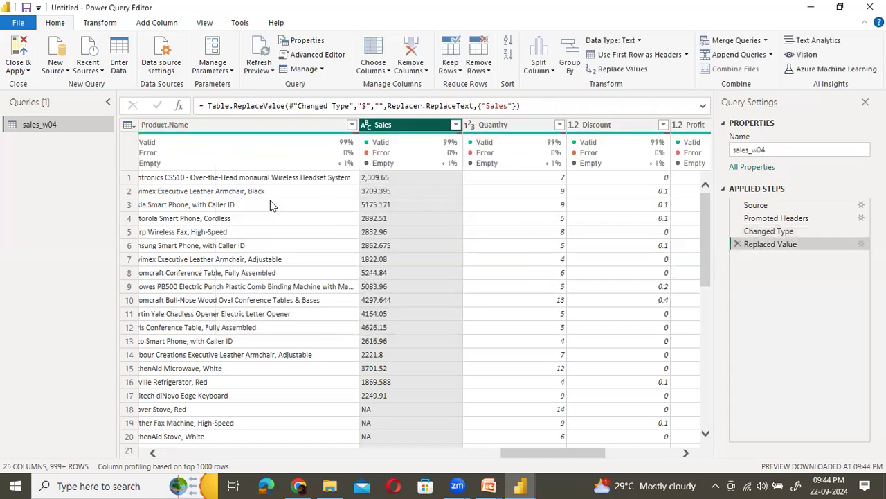
Replace "NA" with "0" in the Sales column.
{"action": "right_click", "coordinate": [409, 129]}
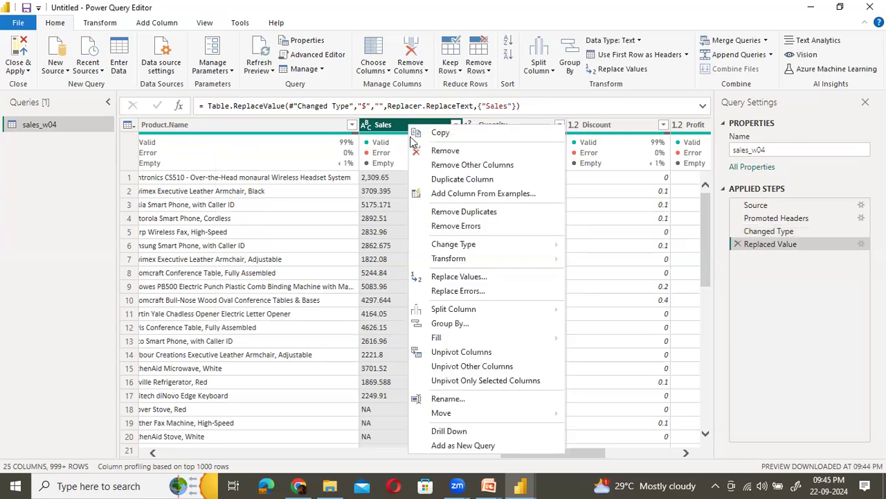
{"action": "left_click", "coordinate": [462, 277]}
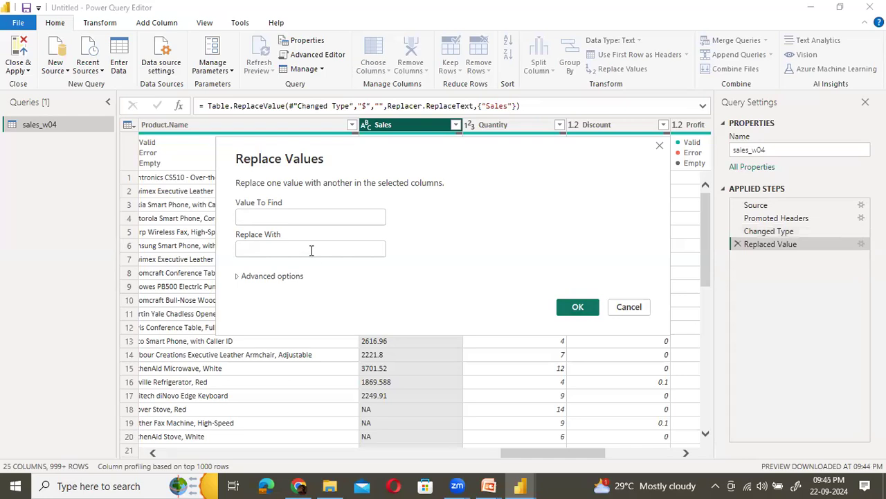
{"action": "type", "text": "A"}
{"action": "left_click", "coordinate": [306, 248]}
{"action": "type", "text": "0"}
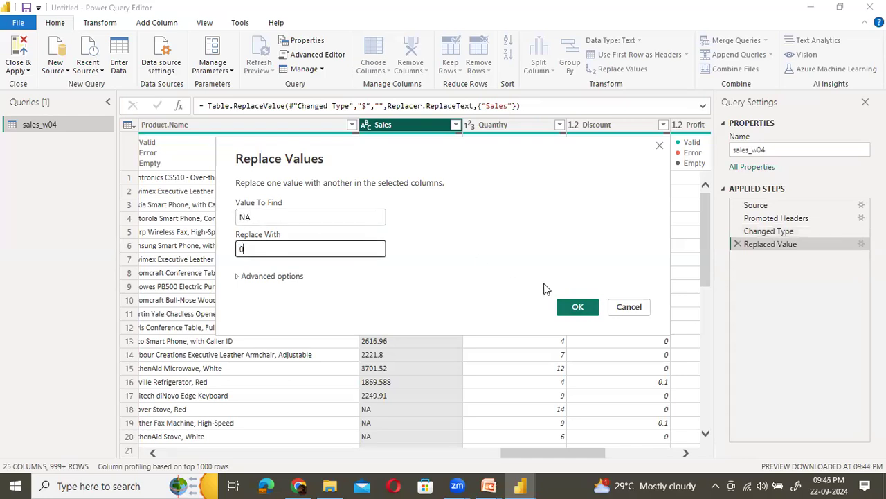
{"action": "left_click", "coordinate": [575, 307]}
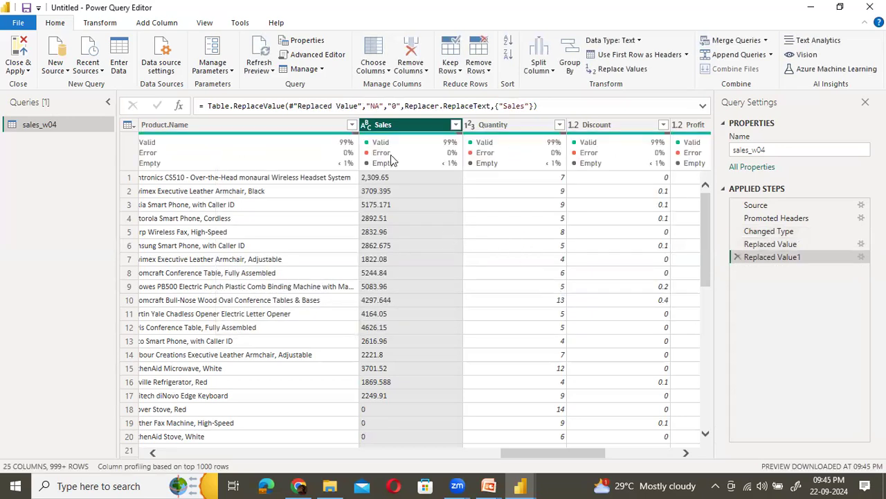
Change the Sales column's data type to Decimal Number and check its values.
{"action": "left_click", "coordinate": [365, 125]}
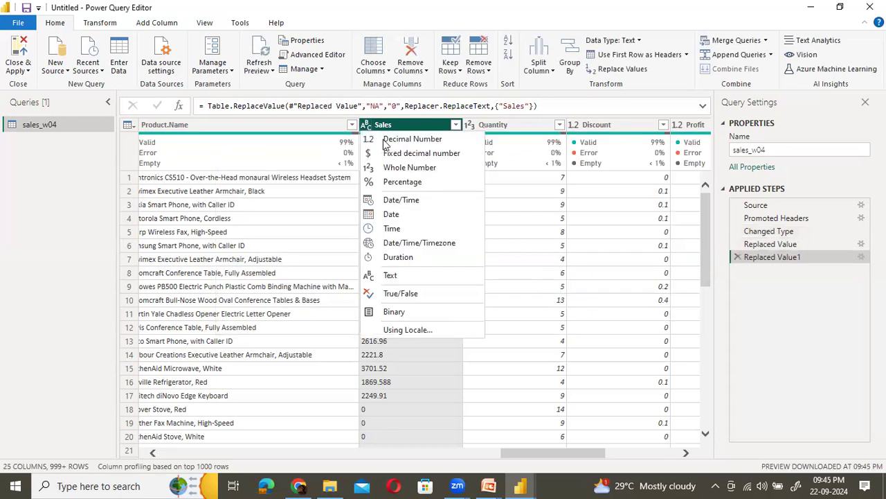
{"action": "left_click", "coordinate": [432, 141]}
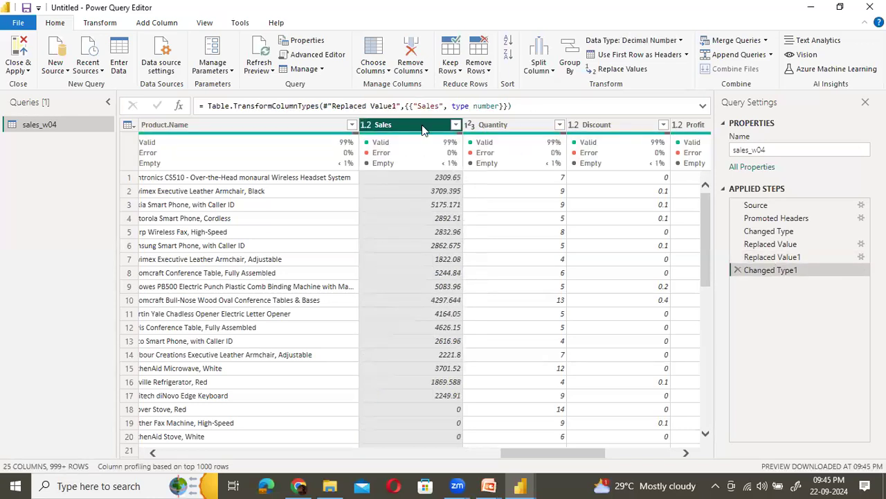
{"action": "scroll", "coordinate": [432, 214], "scroll_direction": "down", "scroll_amount": 3}
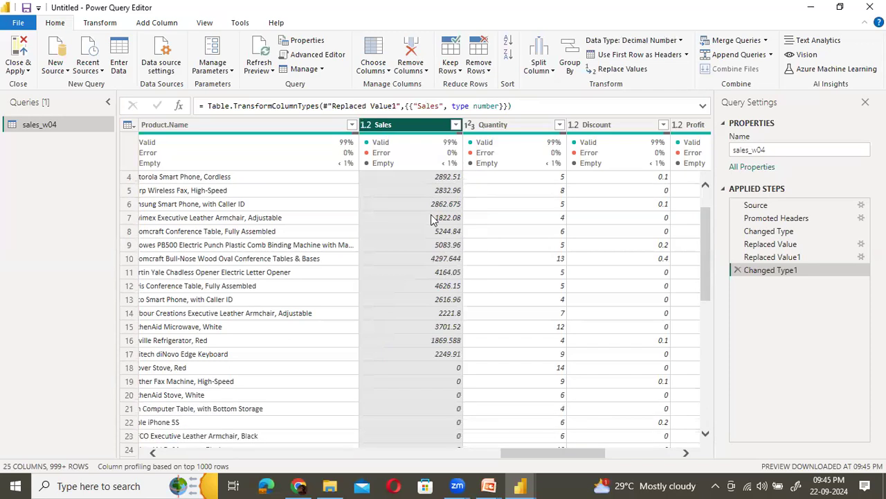
{"action": "scroll", "coordinate": [432, 220], "scroll_direction": "up", "scroll_amount": 3}
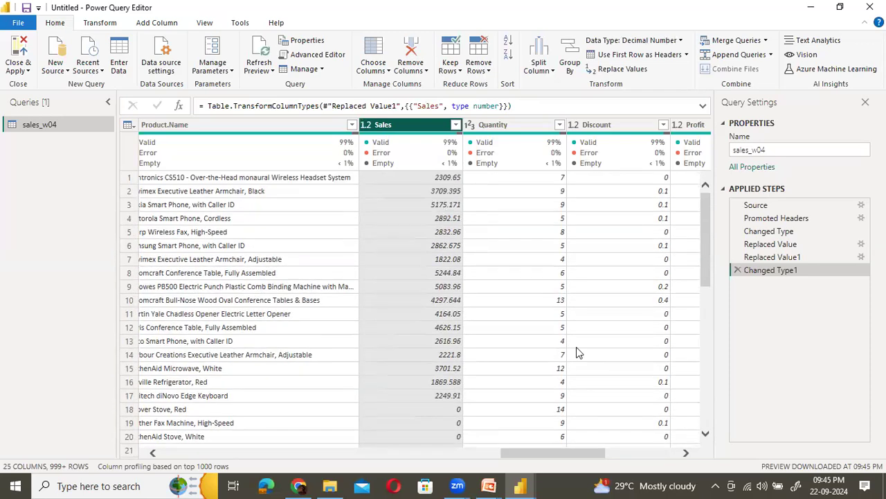
Replace "-" with "/" in the Order_Date column so its dates use one separator.
{"action": "left_click_drag", "start_coordinate": [546, 456], "coordinate": [180, 442]}
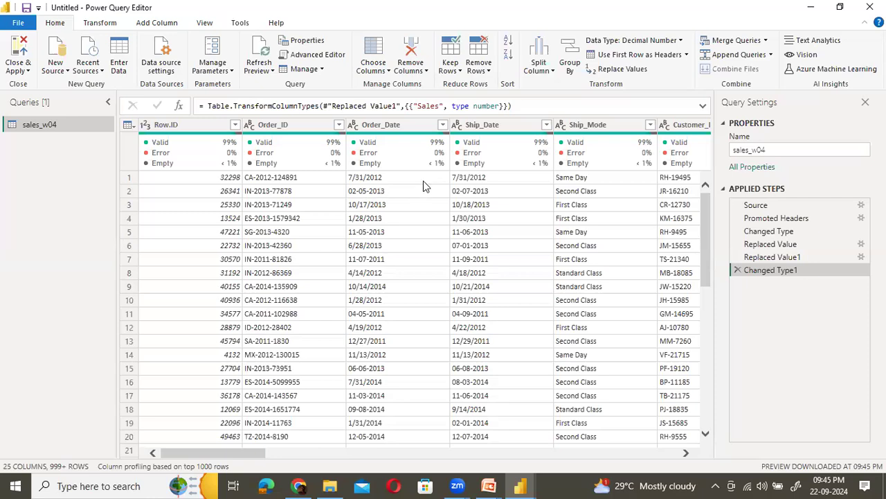
{"action": "scroll", "coordinate": [414, 189], "scroll_direction": "down", "scroll_amount": 2}
{"action": "scroll", "coordinate": [413, 188], "scroll_direction": "up", "scroll_amount": 2}
{"action": "scroll", "coordinate": [391, 201], "scroll_direction": "down", "scroll_amount": 3}
{"action": "scroll", "coordinate": [392, 205], "scroll_direction": "up", "scroll_amount": 3}
{"action": "left_click", "coordinate": [407, 130]}
{"action": "right_click", "coordinate": [409, 130]}
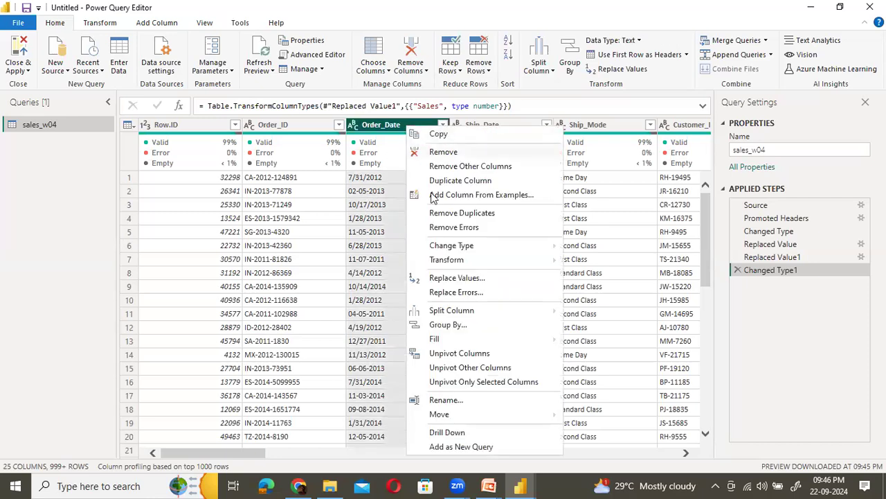
{"action": "left_click", "coordinate": [475, 282]}
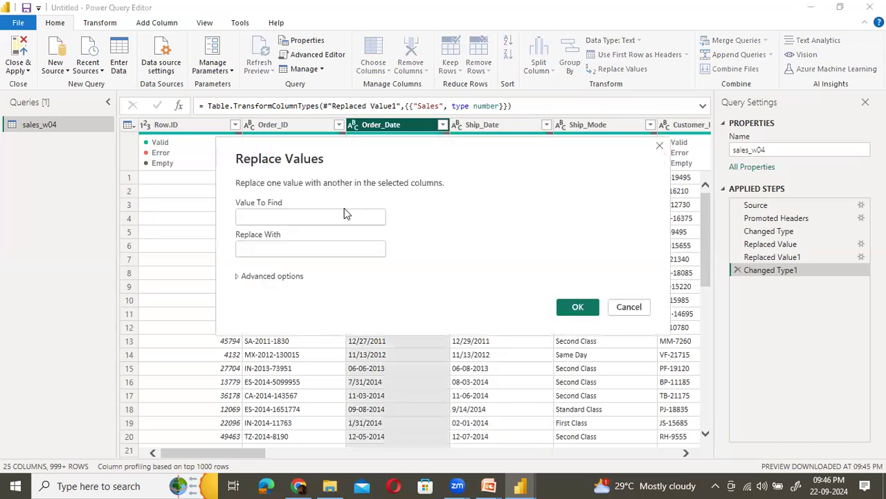
{"action": "type", "text": "/"}
{"action": "key", "text": "ctrl+a"}
{"action": "type", "text": "-"}
{"action": "left_click", "coordinate": [284, 248]}
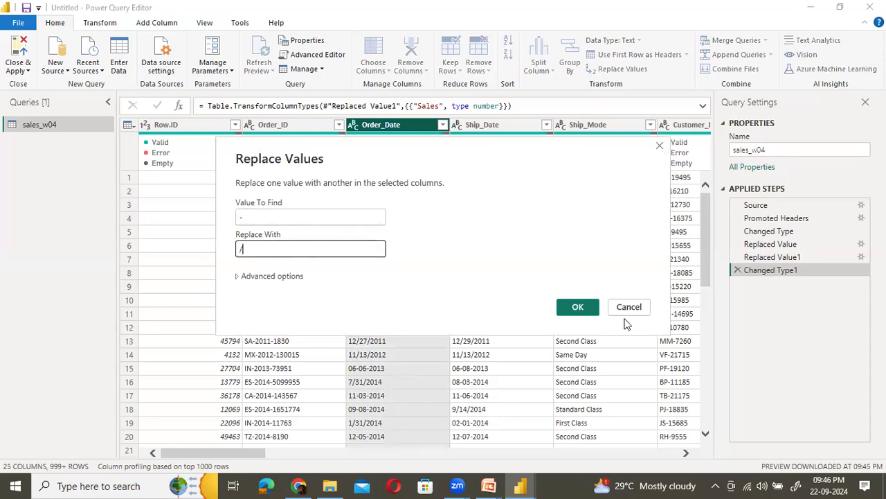
{"action": "left_click", "coordinate": [574, 307]}
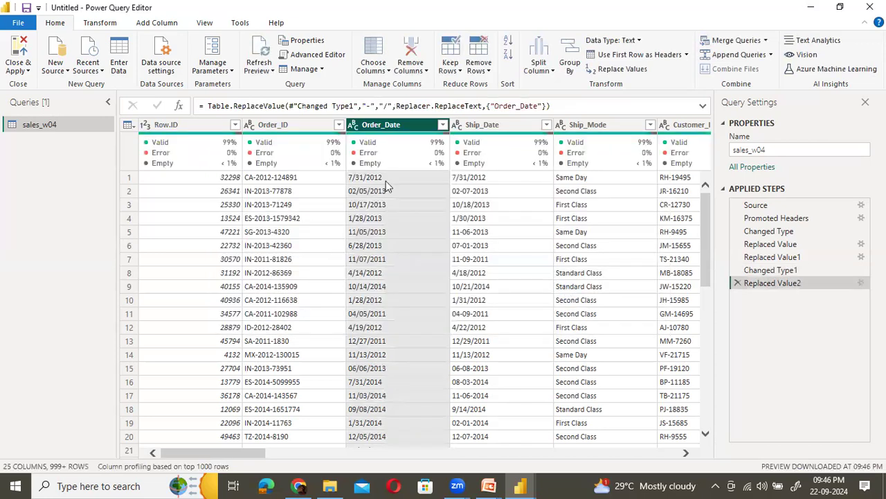
Start a locale-based type change for the Order_Date column and set its data type to Date.
{"action": "scroll", "coordinate": [391, 194], "scroll_direction": "down", "scroll_amount": 4}
{"action": "scroll", "coordinate": [391, 198], "scroll_direction": "down", "scroll_amount": 2}
{"action": "scroll", "coordinate": [390, 198], "scroll_direction": "up", "scroll_amount": 8}
{"action": "mouse_move", "coordinate": [405, 158]}
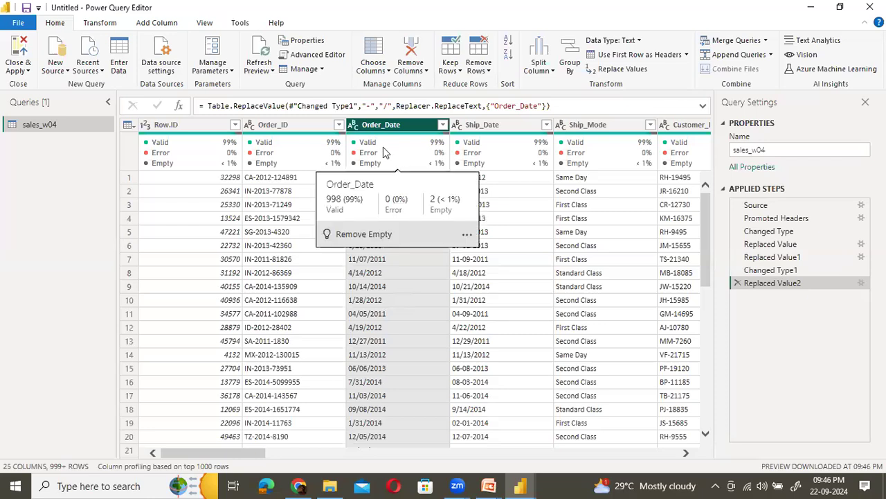
{"action": "left_click", "coordinate": [352, 124]}
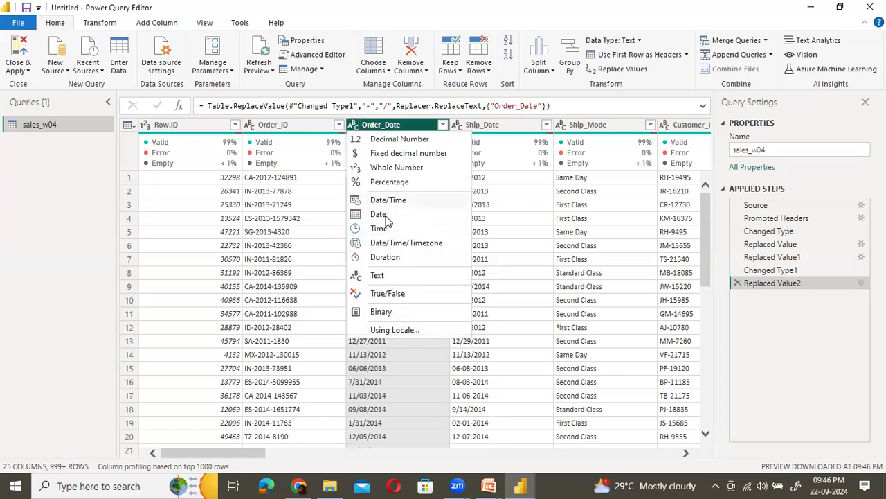
{"action": "left_click", "coordinate": [392, 330]}
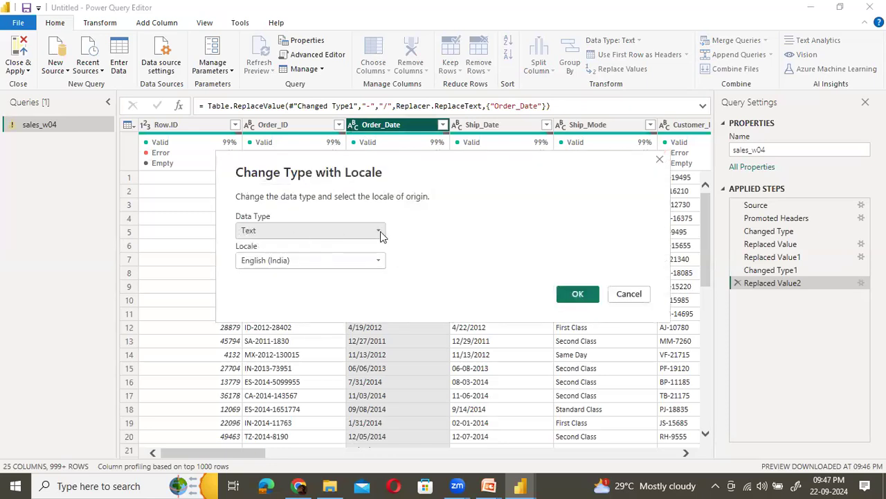
{"action": "left_click", "coordinate": [381, 236]}
{"action": "left_click", "coordinate": [287, 312]}
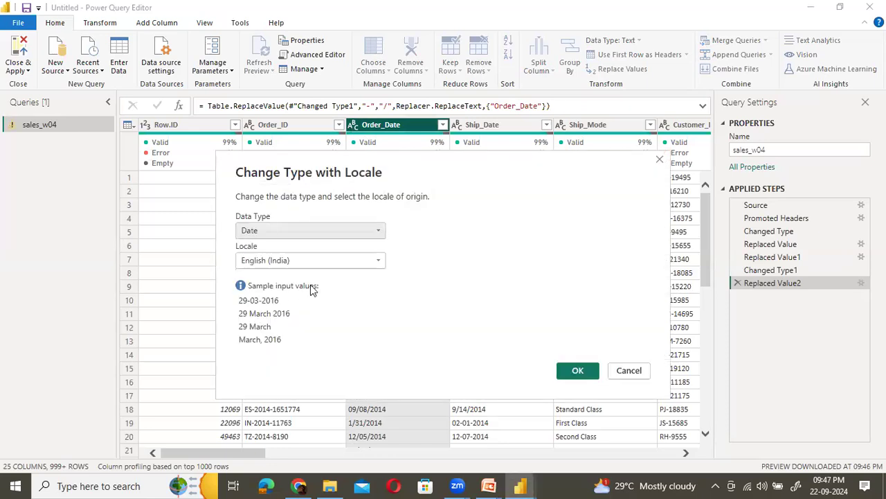
Set the locale of origin for Order_Date to English (United States) and apply the type change.
{"action": "left_click", "coordinate": [374, 263]}
{"action": "scroll", "coordinate": [417, 370], "scroll_direction": "down", "scroll_amount": 6}
{"action": "scroll", "coordinate": [414, 361], "scroll_direction": "down", "scroll_amount": 8}
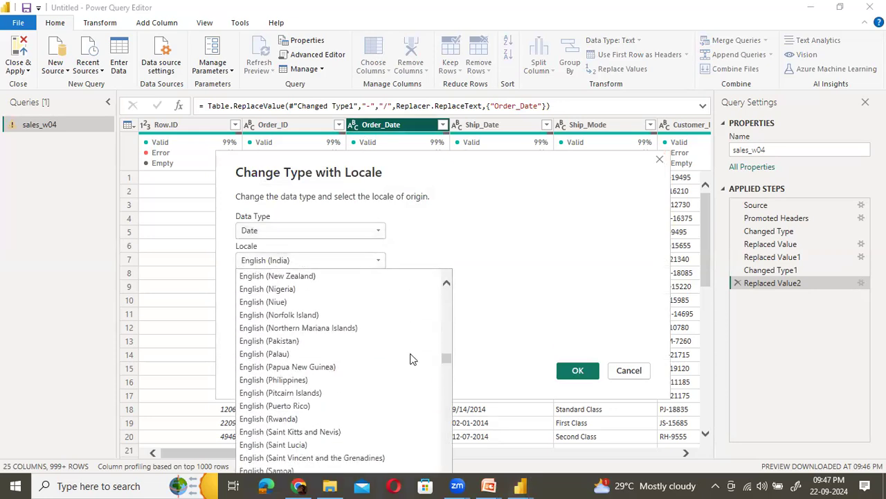
{"action": "scroll", "coordinate": [409, 350], "scroll_direction": "down", "scroll_amount": 3}
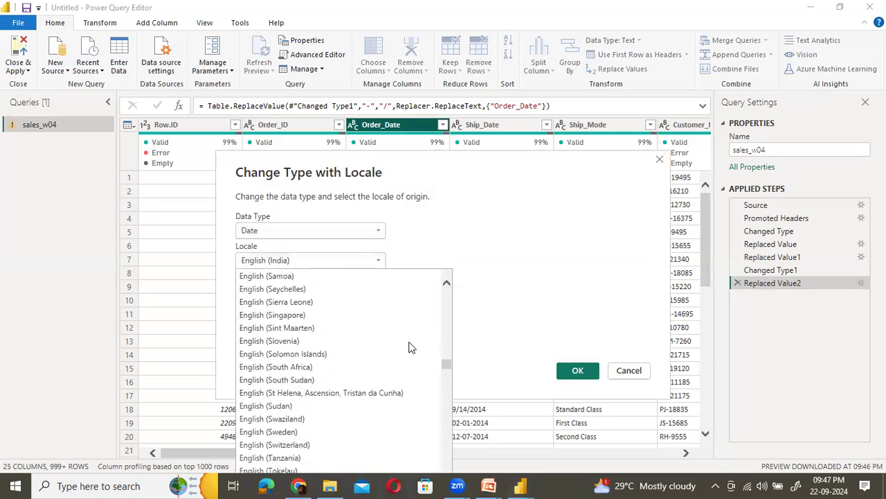
{"action": "scroll", "coordinate": [409, 346], "scroll_direction": "down", "scroll_amount": 6}
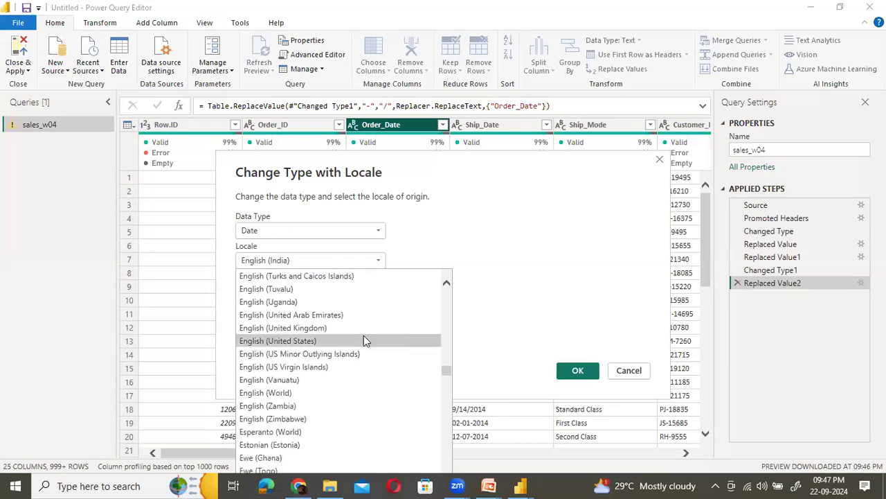
{"action": "left_click", "coordinate": [364, 340]}
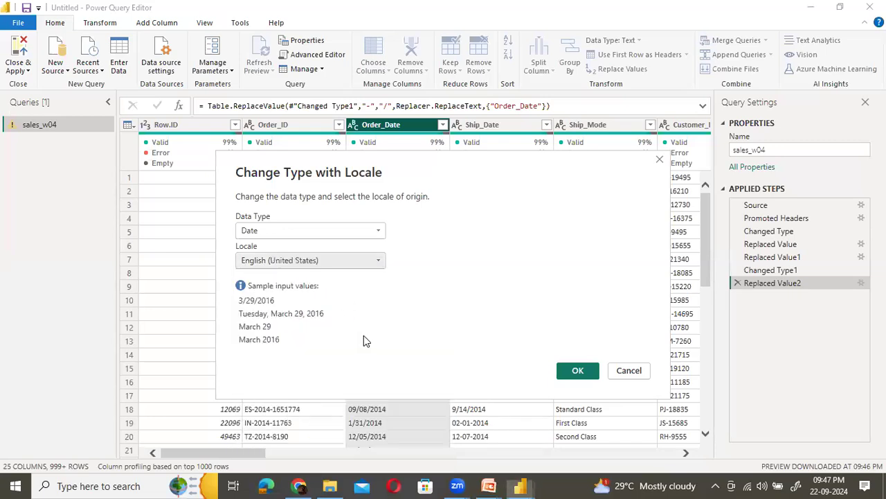
{"action": "left_click", "coordinate": [577, 373]}
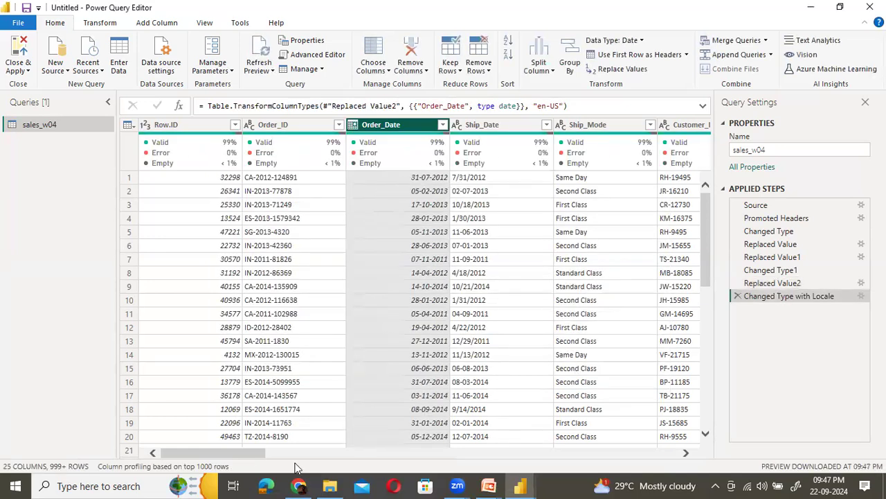
Add a new column containing the year extracted from the Order_Date column.
{"action": "left_click_drag", "start_coordinate": [244, 454], "coordinate": [321, 444]}
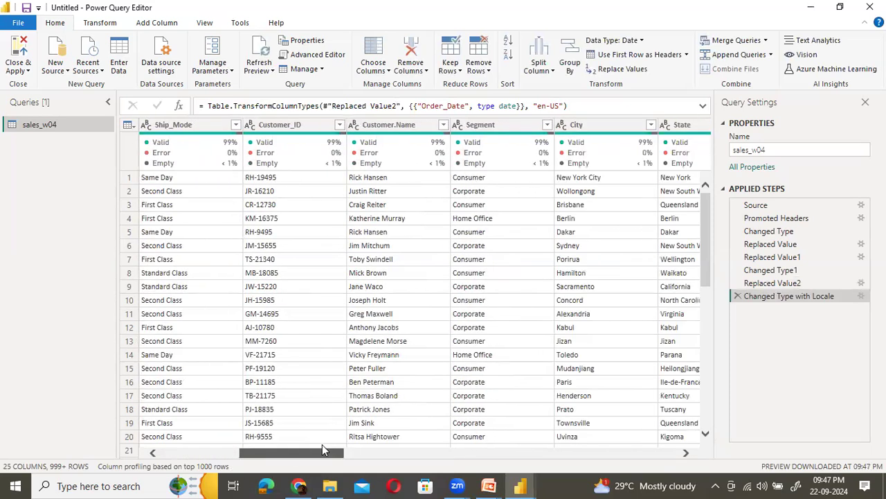
{"action": "left_click_drag", "start_coordinate": [243, 450], "coordinate": [170, 452]}
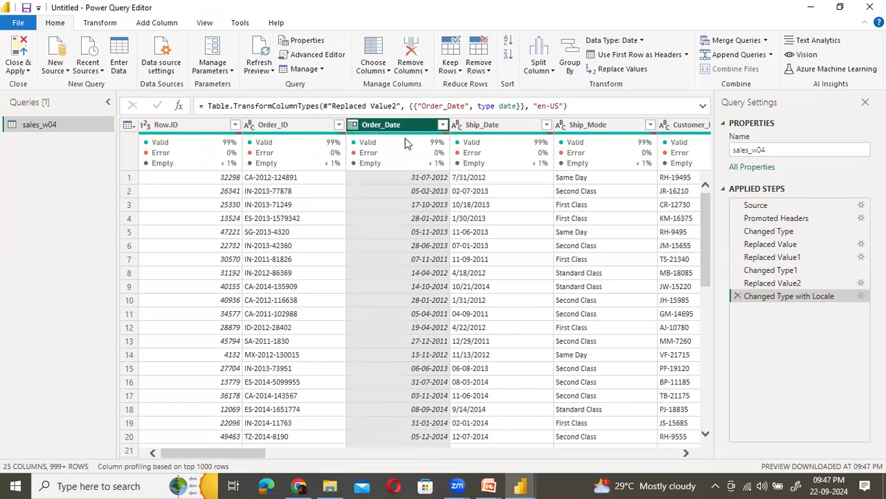
{"action": "mouse_move", "coordinate": [393, 148]}
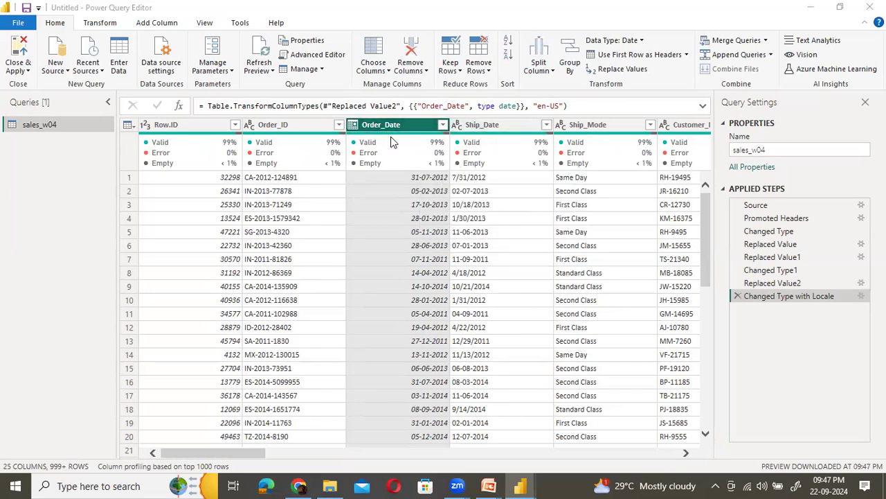
{"action": "left_click", "coordinate": [159, 24]}
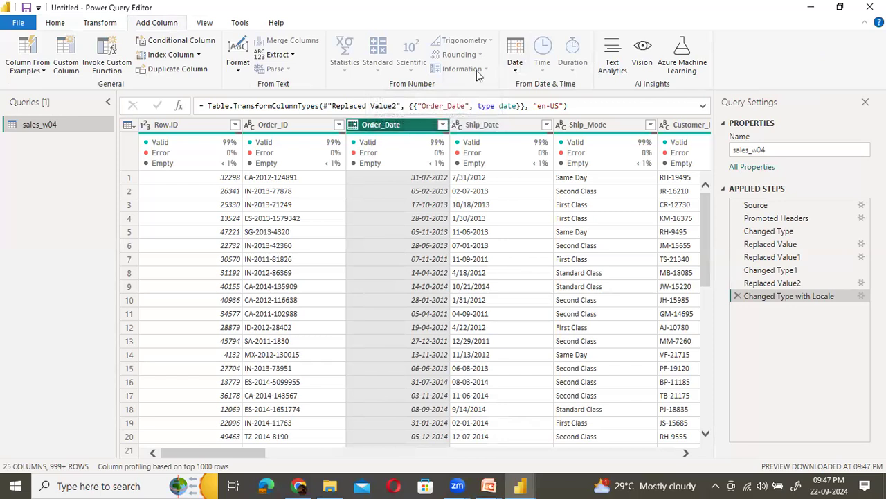
{"action": "left_click", "coordinate": [515, 69]}
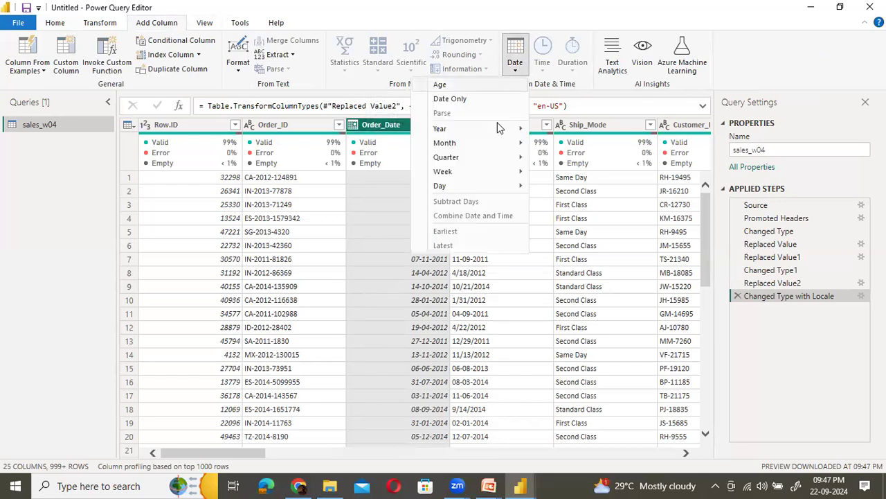
{"action": "mouse_move", "coordinate": [499, 129]}
{"action": "left_click", "coordinate": [366, 130]}
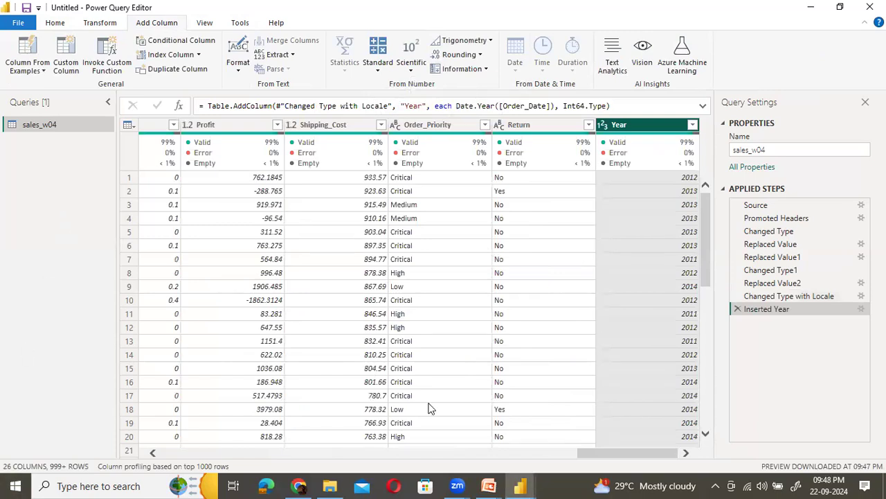
Add a new column containing the month number extracted from the Order_Date column.
{"action": "left_click_drag", "start_coordinate": [568, 457], "coordinate": [225, 454]}
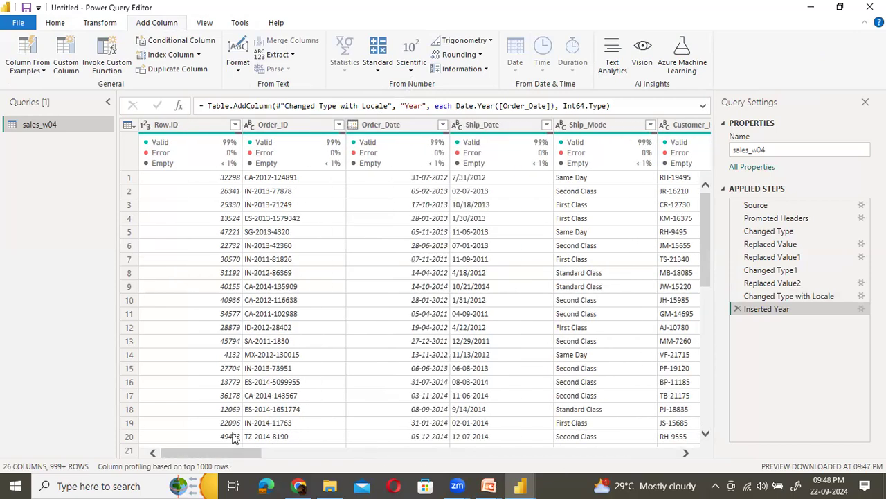
{"action": "left_click", "coordinate": [391, 126]}
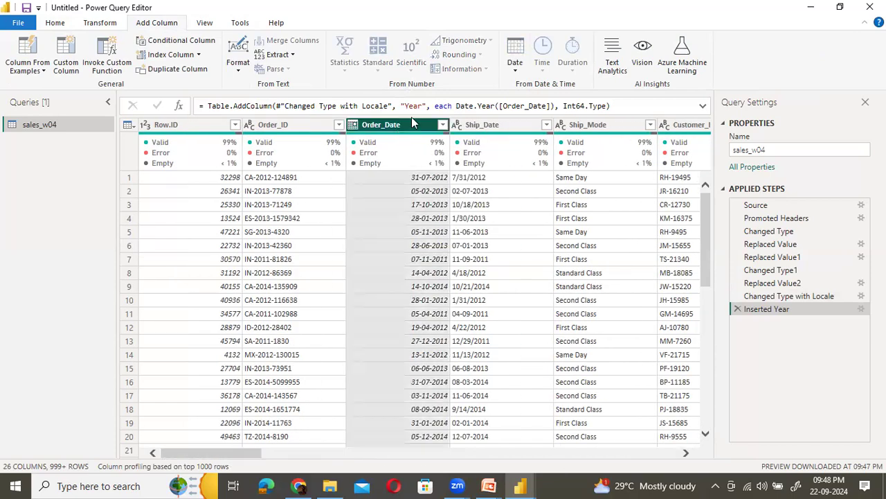
{"action": "left_click", "coordinate": [515, 66]}
{"action": "mouse_move", "coordinate": [494, 142]}
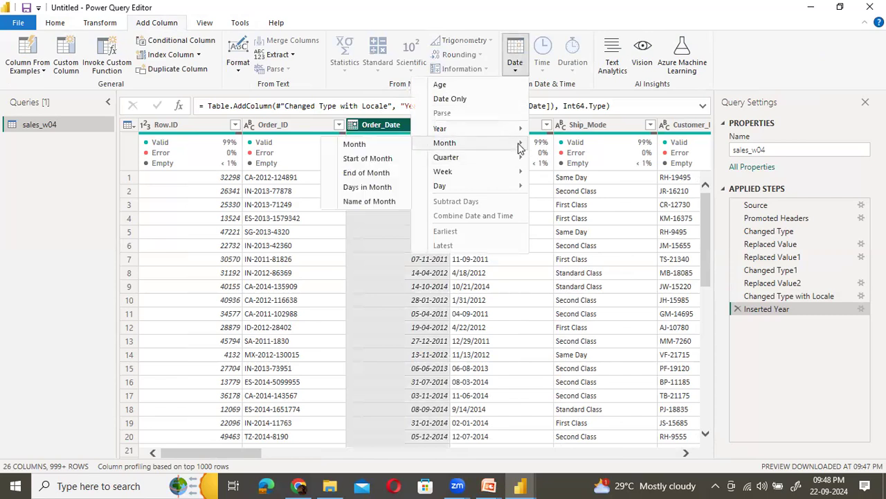
{"action": "left_click", "coordinate": [358, 144]}
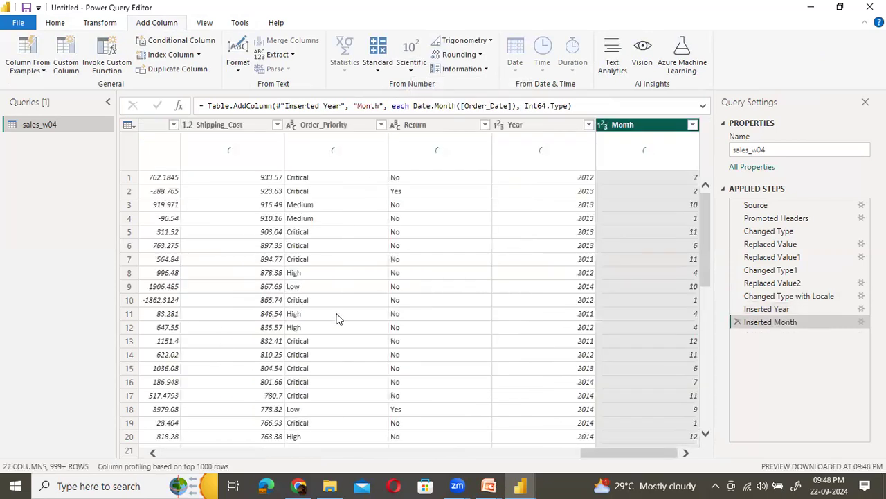
Add a new column containing the quarter of the year from the Order_Date column.
{"action": "left_click", "coordinate": [262, 457]}
{"action": "left_click_drag", "start_coordinate": [532, 454], "coordinate": [184, 416]}
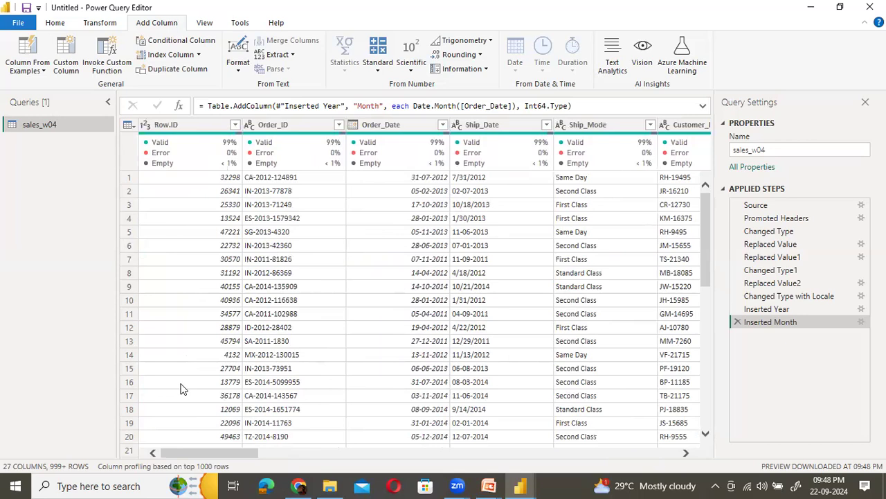
{"action": "left_click", "coordinate": [381, 126]}
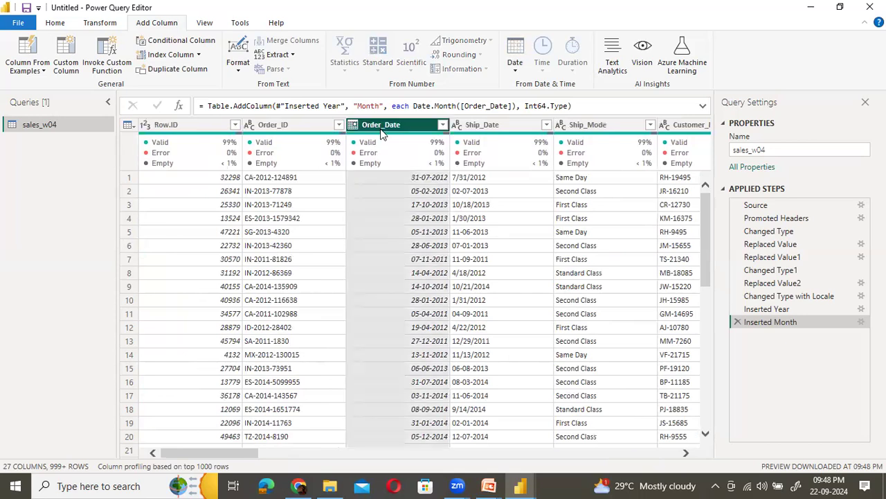
{"action": "left_click", "coordinate": [514, 69]}
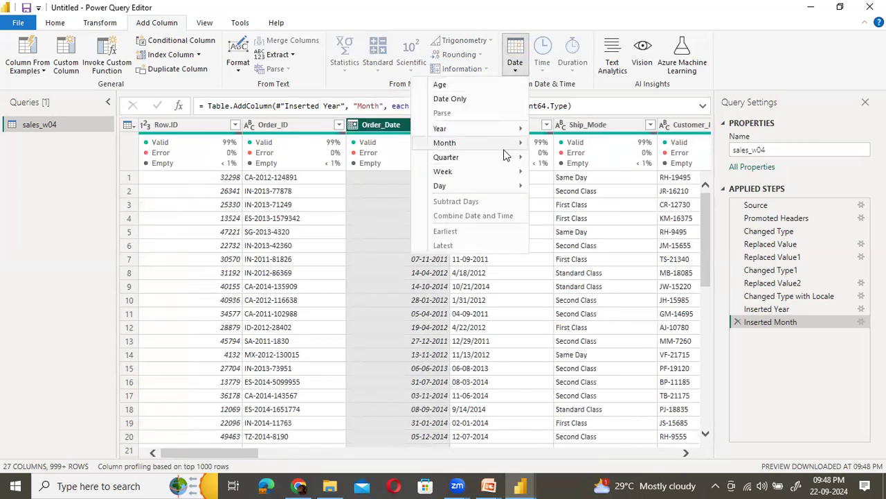
{"action": "mouse_move", "coordinate": [509, 163]}
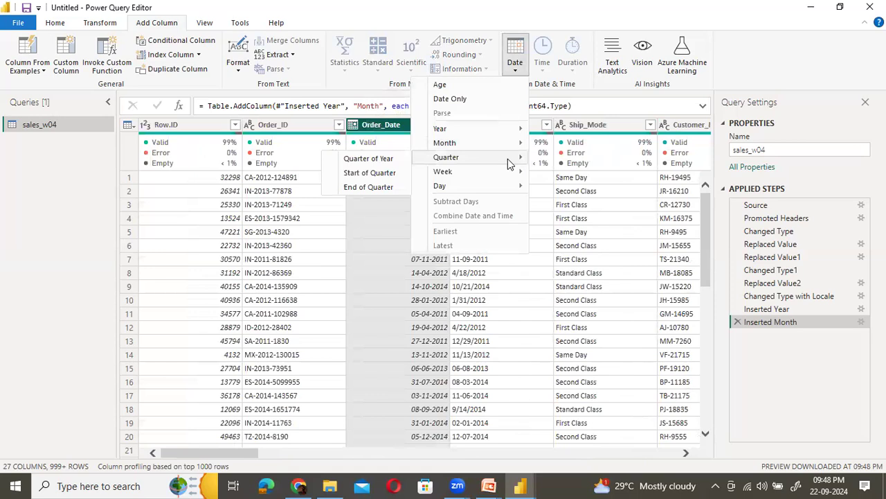
{"action": "left_click", "coordinate": [388, 159]}
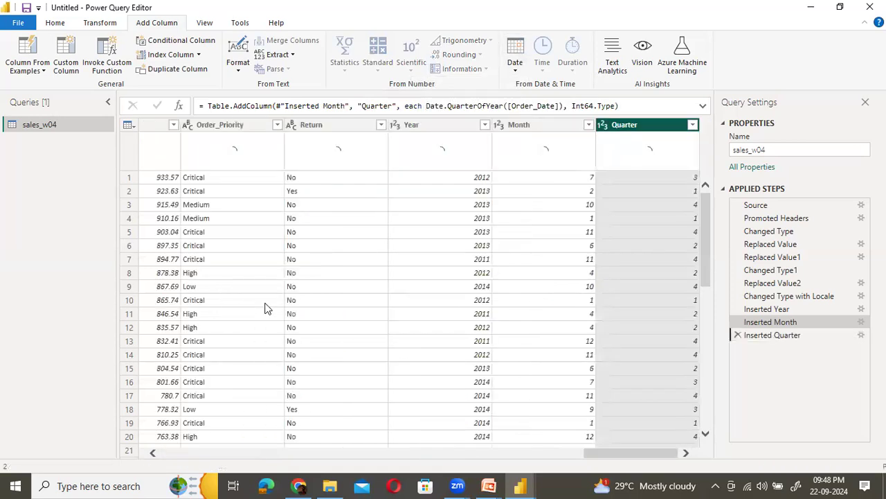
Add a new column containing the name of the day from the Order_Date column.
{"action": "left_click", "coordinate": [215, 455]}
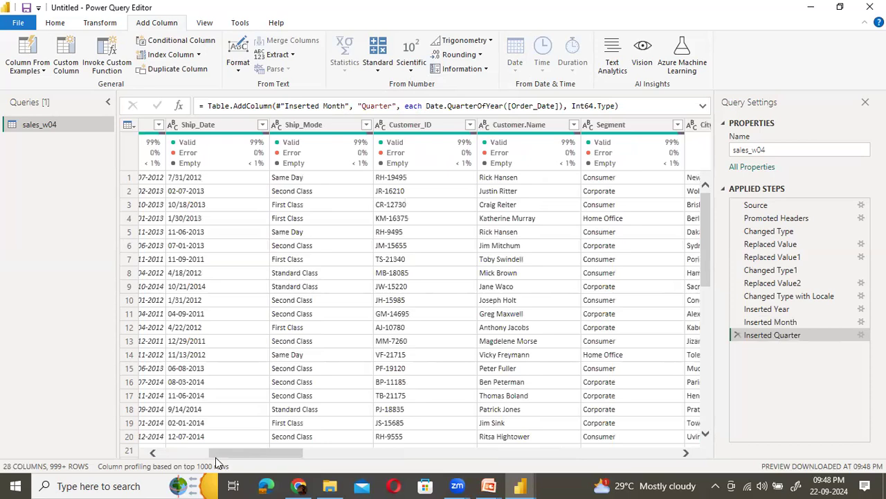
{"action": "left_click_drag", "start_coordinate": [231, 454], "coordinate": [174, 452]}
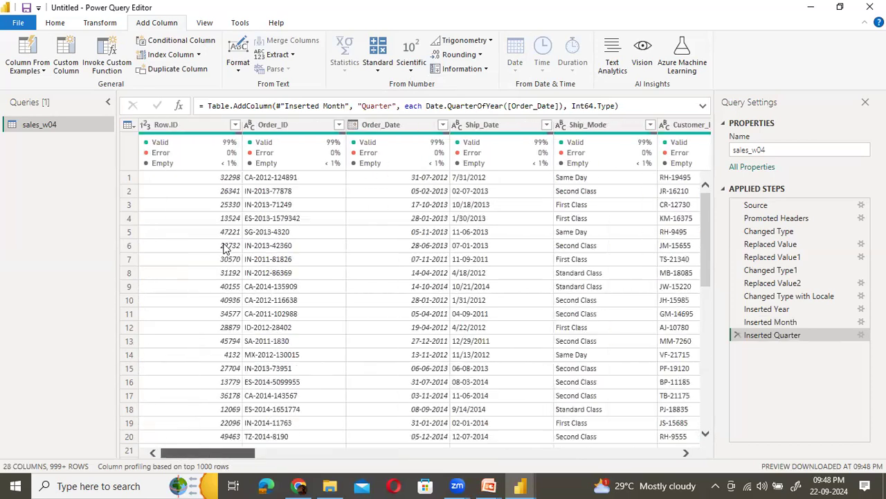
{"action": "left_click", "coordinate": [410, 128]}
{"action": "right_click", "coordinate": [411, 129]}
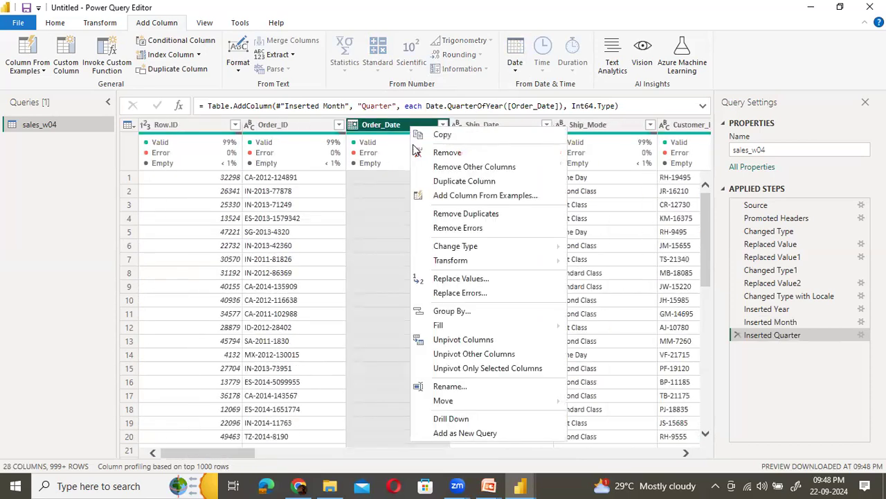
{"action": "left_click", "coordinate": [513, 61]}
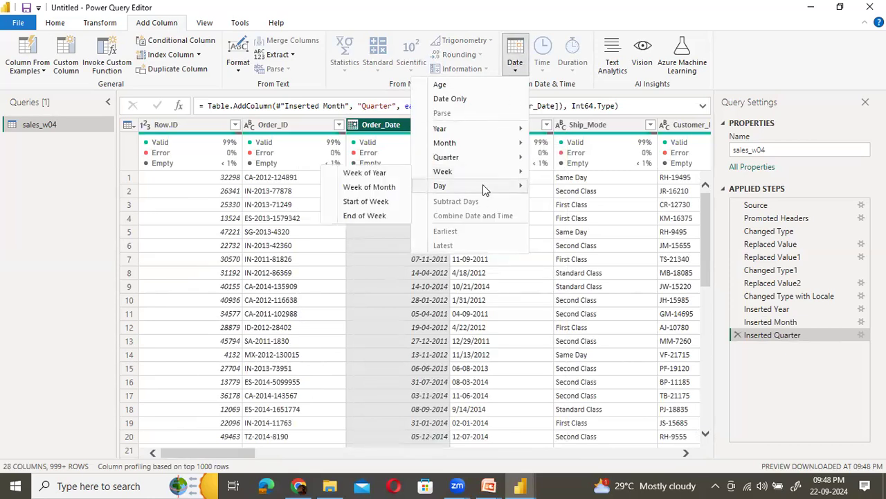
{"action": "mouse_move", "coordinate": [483, 184]}
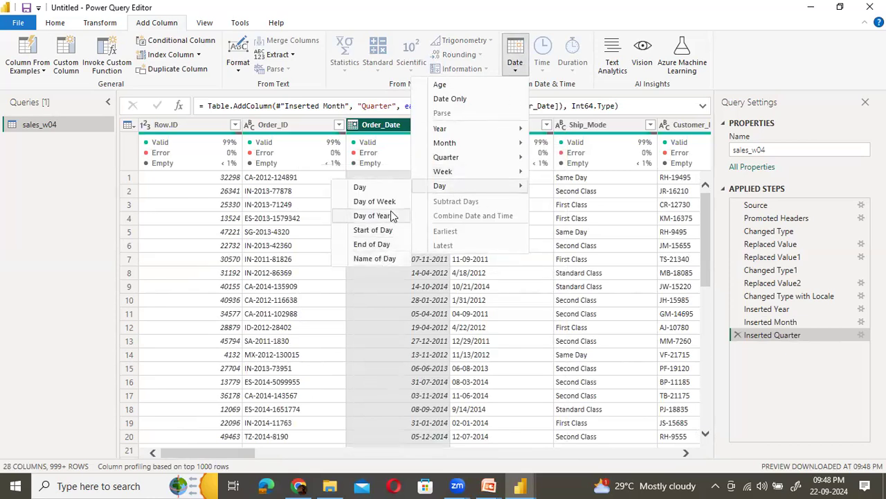
{"action": "left_click", "coordinate": [375, 259]}
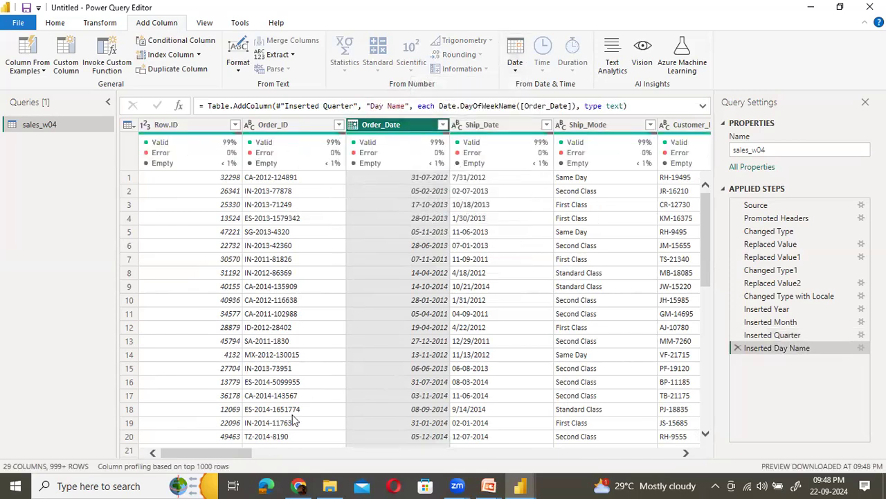
Examine the added Year, Month, Quarter and Day Name columns and return to the table's first columns.
{"action": "left_click_drag", "start_coordinate": [219, 454], "coordinate": [716, 411]}
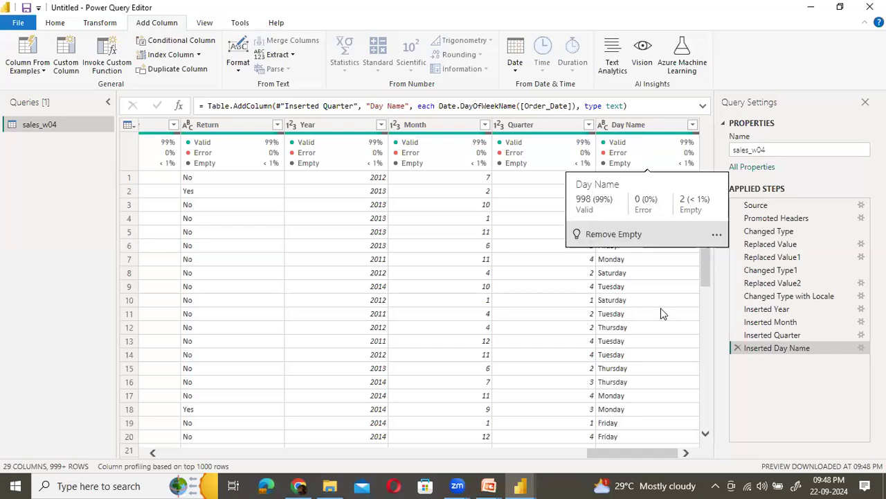
{"action": "scroll", "coordinate": [663, 314], "scroll_direction": "down", "scroll_amount": 2}
{"action": "scroll", "coordinate": [663, 312], "scroll_direction": "up", "scroll_amount": 2}
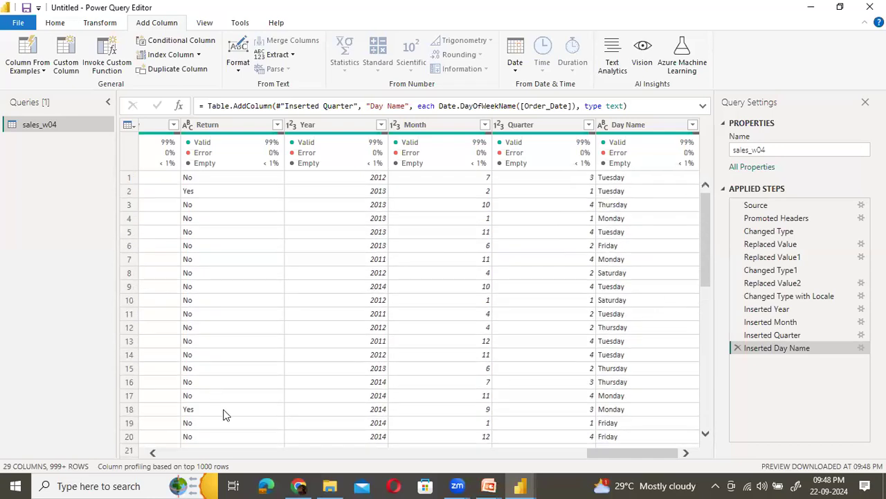
{"action": "left_click", "coordinate": [415, 454]}
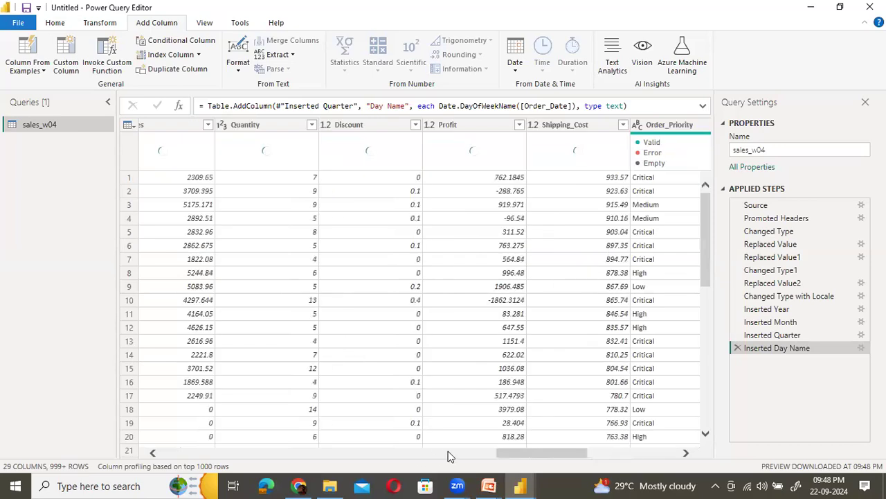
{"action": "left_click", "coordinate": [657, 454]}
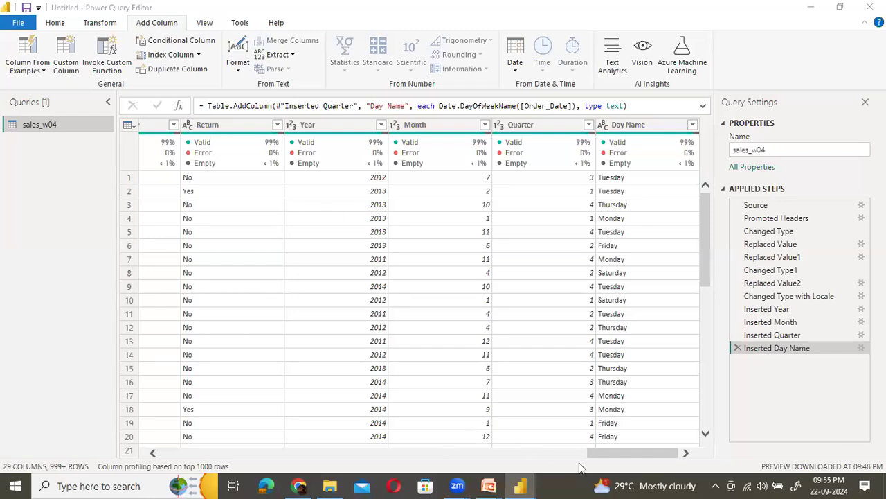
{"action": "left_click_drag", "start_coordinate": [604, 453], "coordinate": [296, 449]}
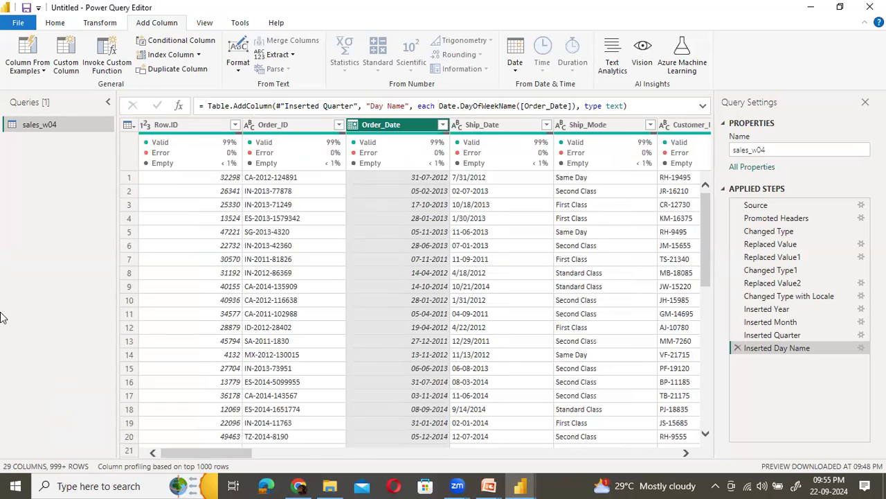
Keep only the rows with duplicated Order_Date values and examine the remaining rows.
{"action": "left_click", "coordinate": [101, 23]}
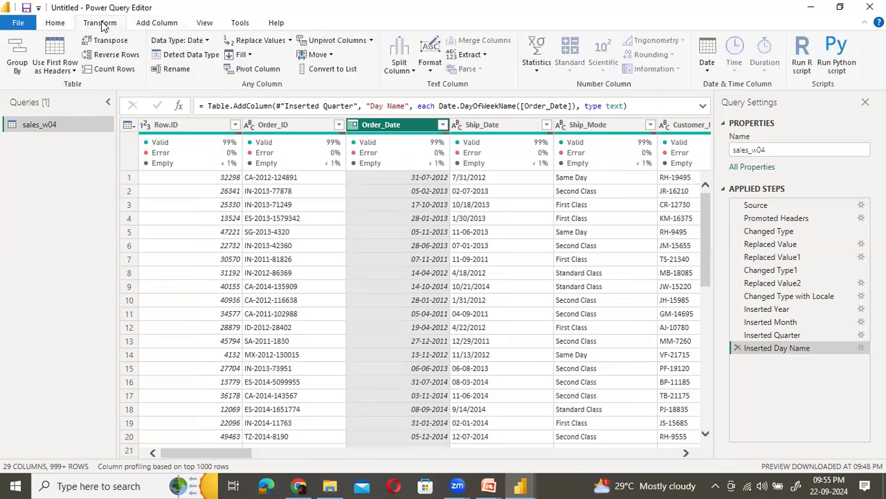
{"action": "left_click", "coordinate": [61, 26]}
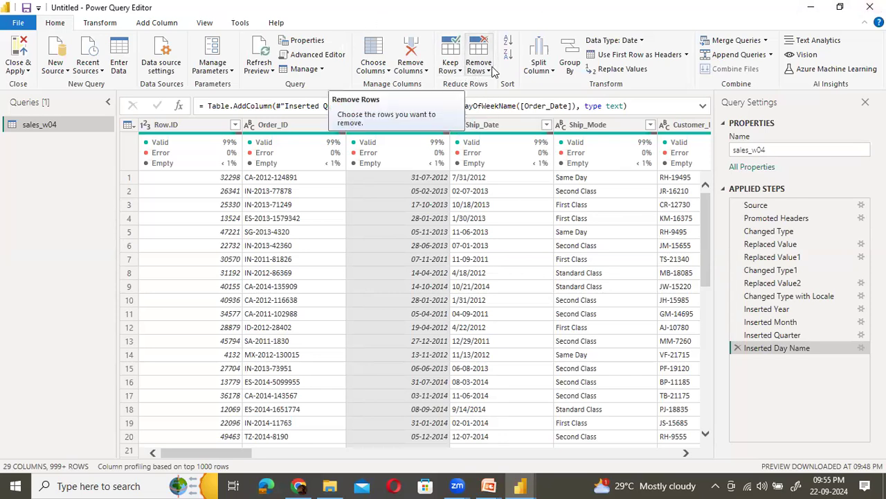
{"action": "left_click", "coordinate": [460, 72]}
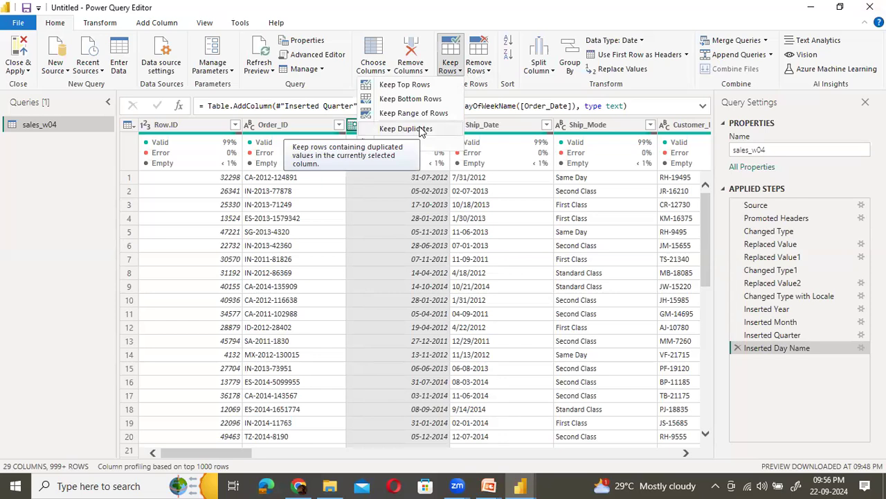
{"action": "left_click", "coordinate": [462, 12]}
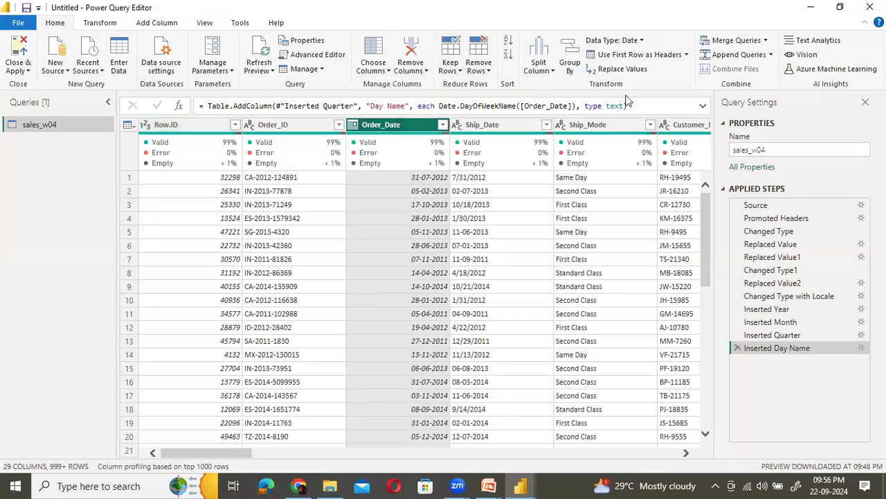
{"action": "left_click", "coordinate": [461, 72]}
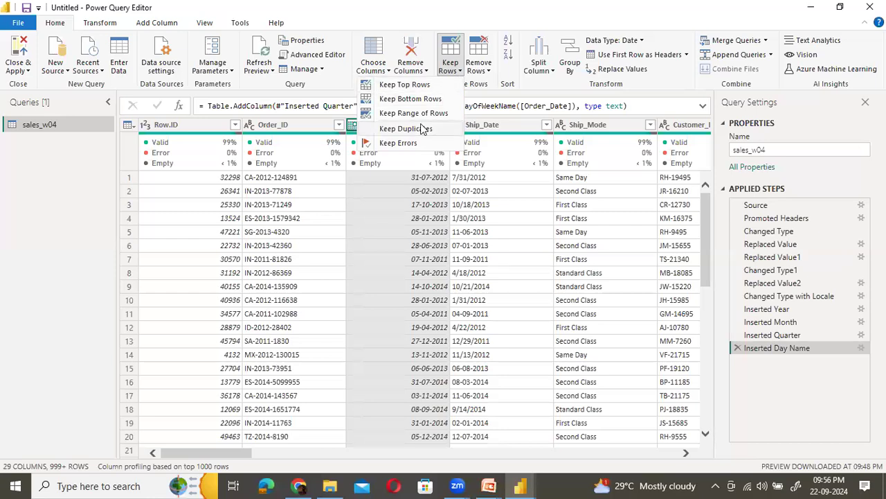
{"action": "left_click", "coordinate": [406, 129]}
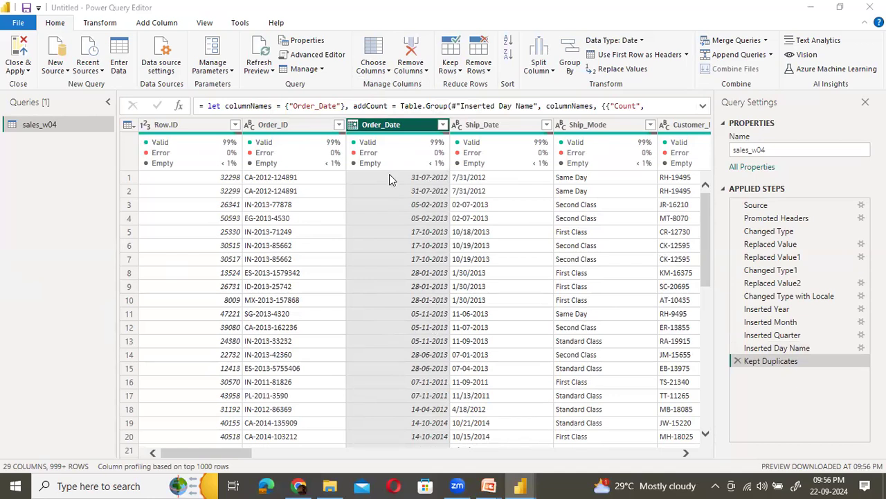
{"action": "left_click", "coordinate": [460, 72]}
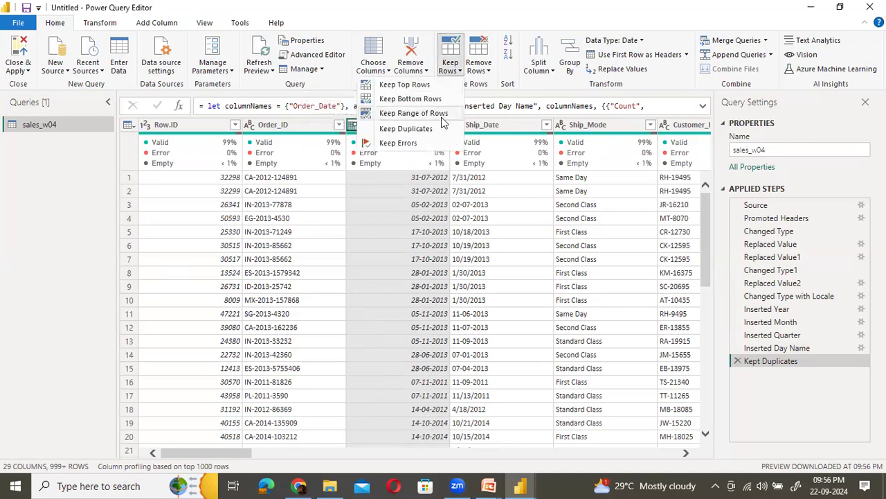
{"action": "left_click", "coordinate": [529, 7]}
{"action": "scroll", "coordinate": [431, 246], "scroll_direction": "down", "scroll_amount": 4}
{"action": "scroll", "coordinate": [426, 251], "scroll_direction": "up", "scroll_amount": 4}
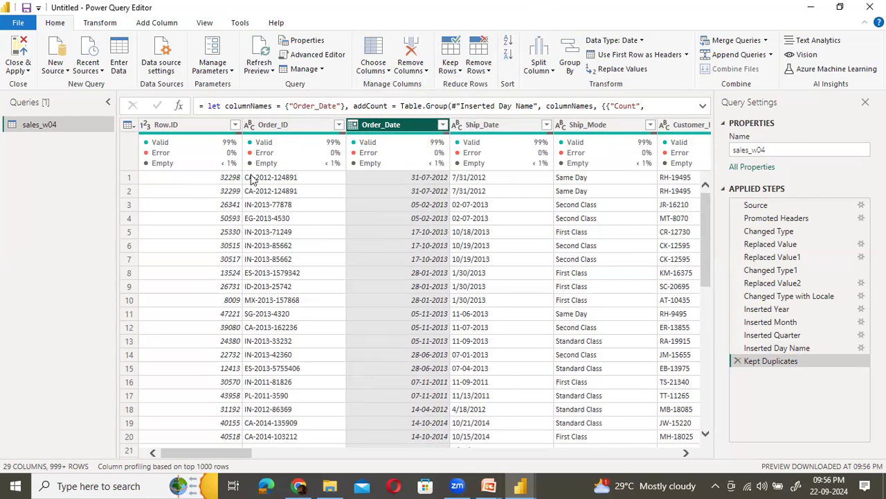
Delete the Kept Duplicates step and keep only the rows duplicated across all columns.
{"action": "mouse_move", "coordinate": [314, 165]}
{"action": "key", "text": "ctrl+a"}
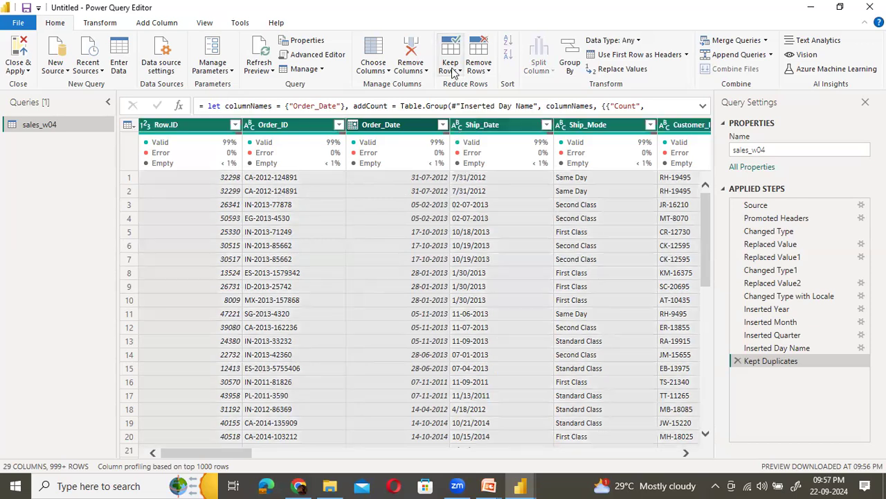
{"action": "left_click", "coordinate": [737, 361]}
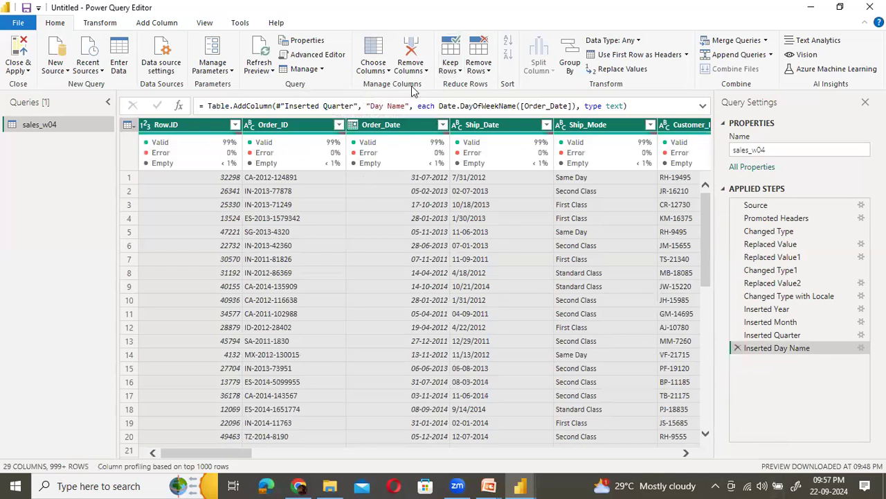
{"action": "left_click", "coordinate": [452, 69]}
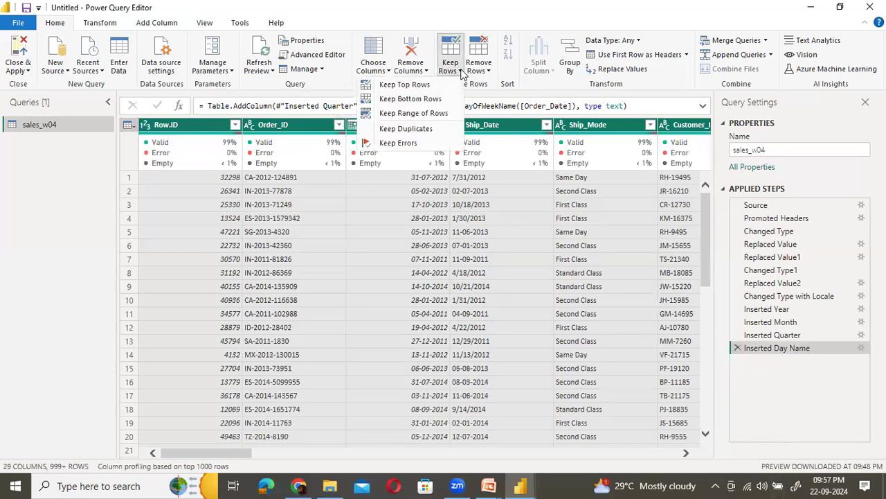
{"action": "left_click", "coordinate": [409, 129]}
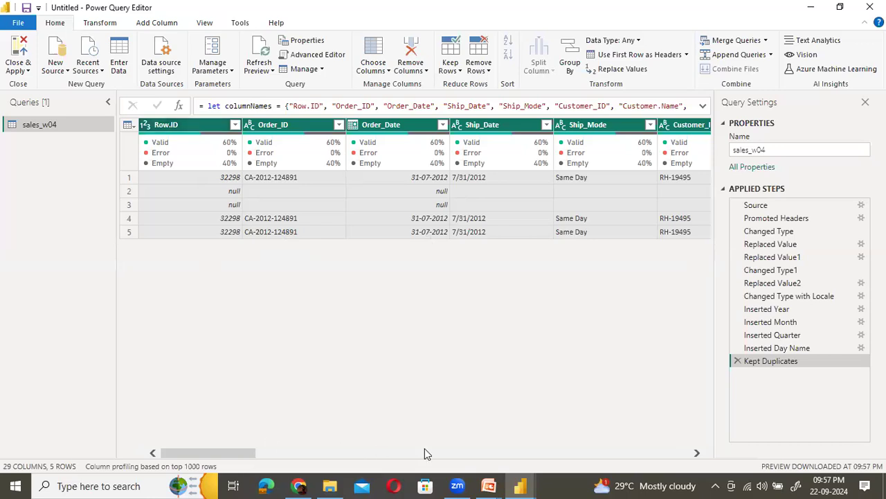
Examine the fully duplicated rows across the table's columns, and delete the Kept Duplicates step to restore the full table.
{"action": "left_click_drag", "start_coordinate": [401, 453], "coordinate": [533, 436]}
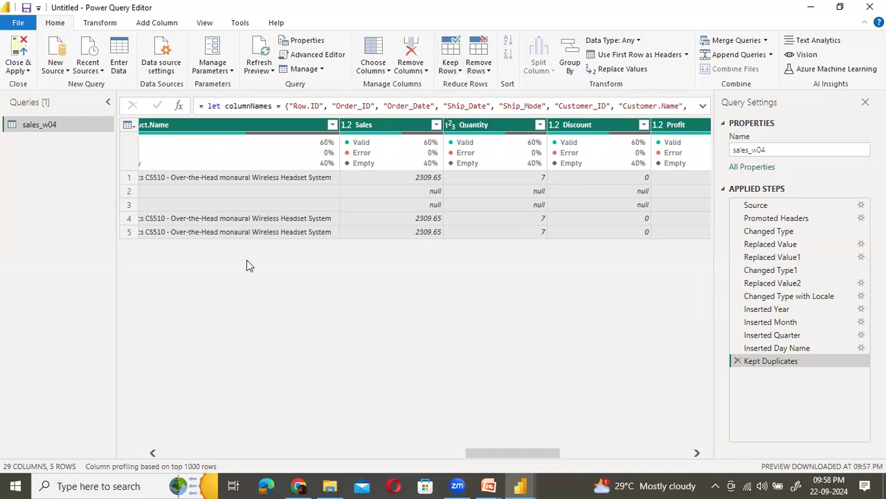
{"action": "left_click_drag", "start_coordinate": [474, 451], "coordinate": [224, 374]}
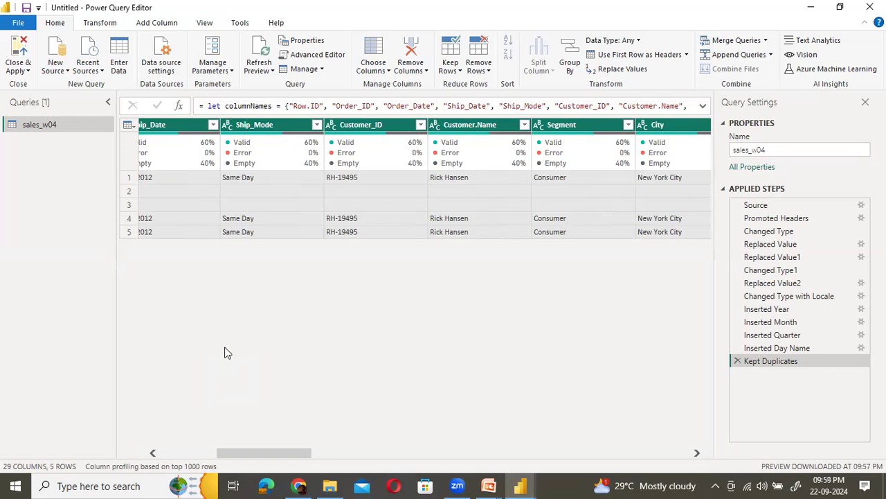
{"action": "left_click", "coordinate": [170, 453]}
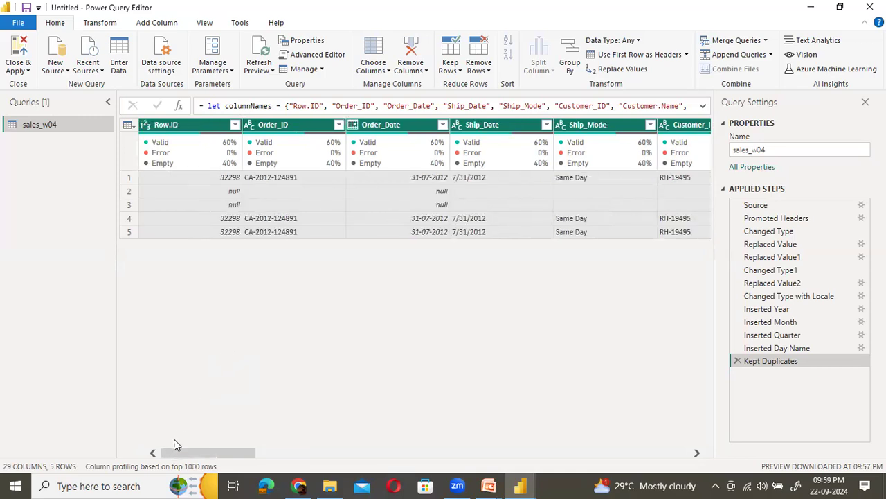
{"action": "left_click_drag", "start_coordinate": [194, 454], "coordinate": [306, 451]}
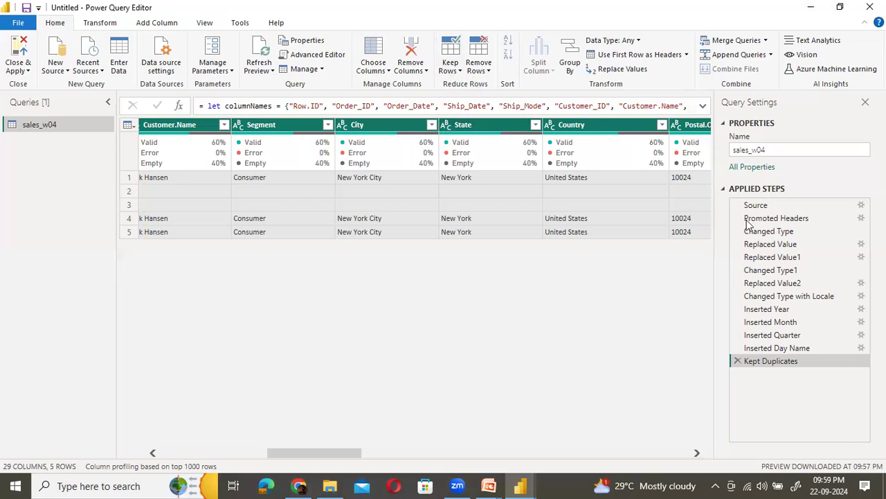
{"action": "left_click", "coordinate": [450, 64]}
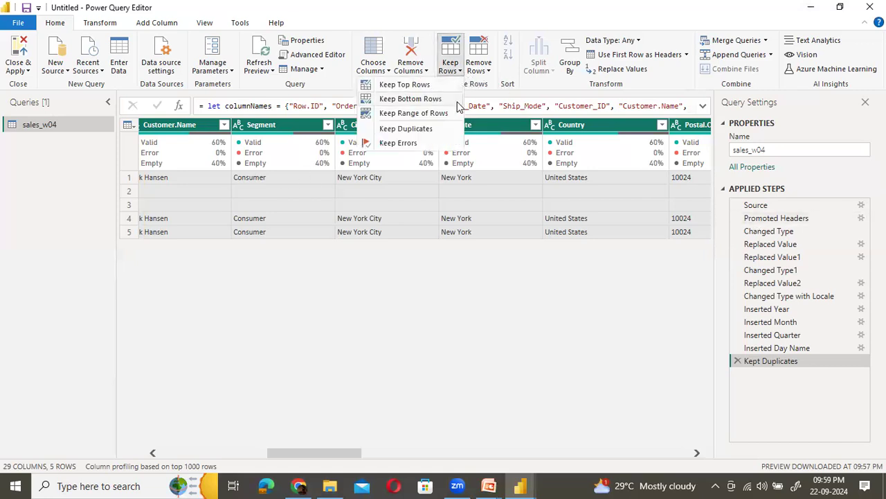
{"action": "left_click", "coordinate": [288, 277]}
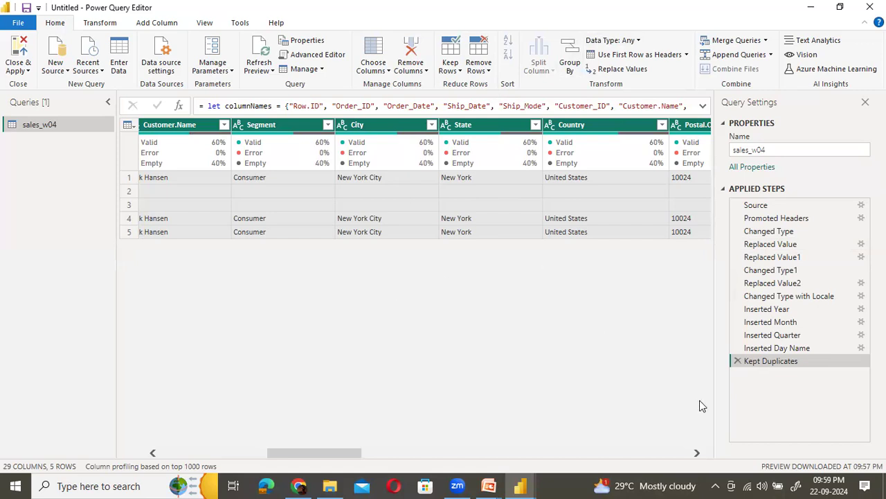
{"action": "left_click_drag", "start_coordinate": [322, 456], "coordinate": [176, 441]}
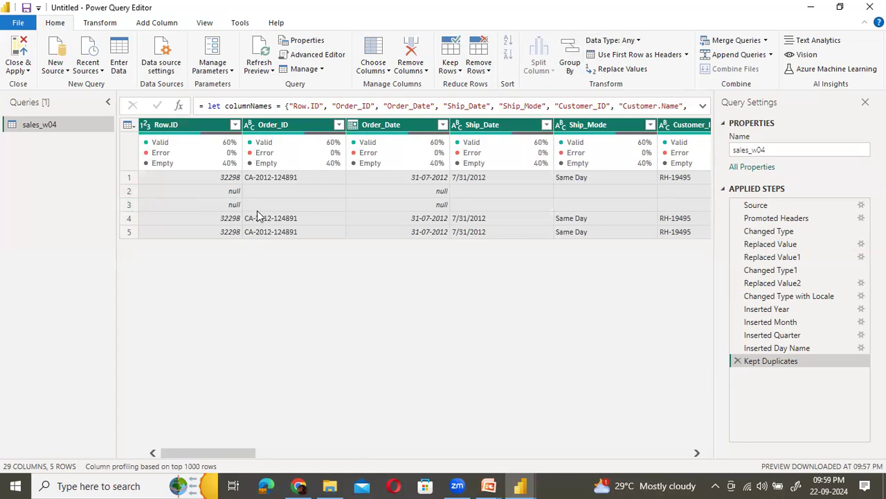
{"action": "left_click_drag", "start_coordinate": [244, 457], "coordinate": [4, 407]}
{"action": "left_click", "coordinate": [739, 362]}
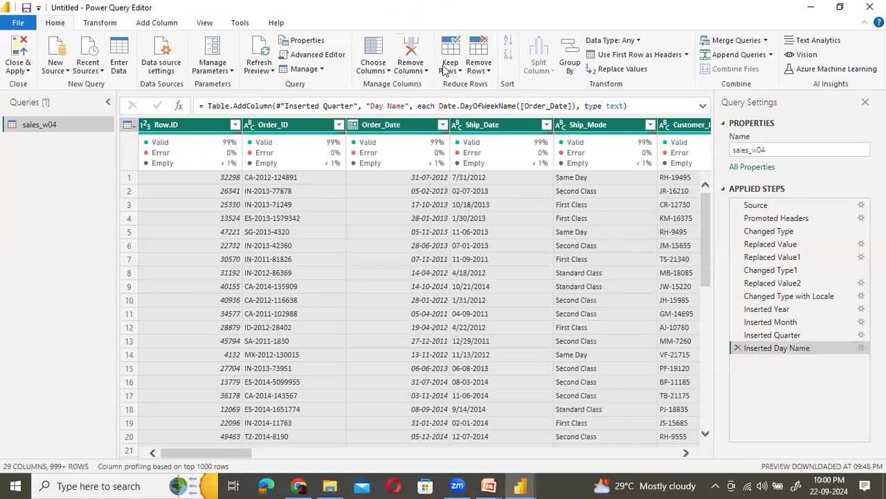
Remove the blank rows from the sales_w04 table.
{"action": "left_click", "coordinate": [488, 72]}
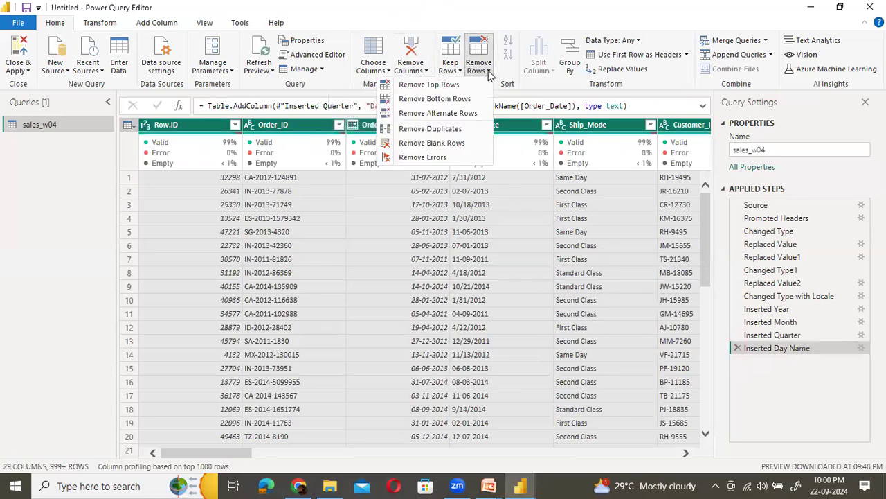
{"action": "left_click", "coordinate": [462, 142]}
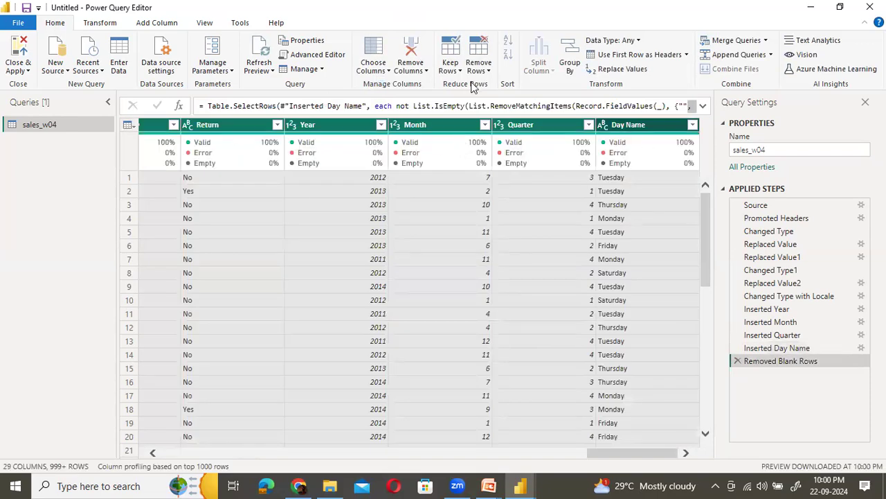
Try removing duplicate rows based on all columns, and delete the resulting Removed Duplicates step.
{"action": "left_click", "coordinate": [488, 74]}
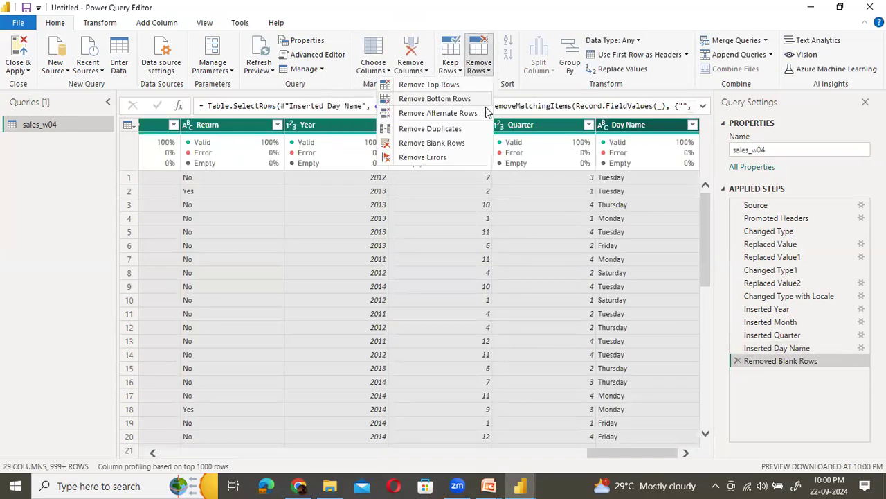
{"action": "left_click", "coordinate": [466, 129]}
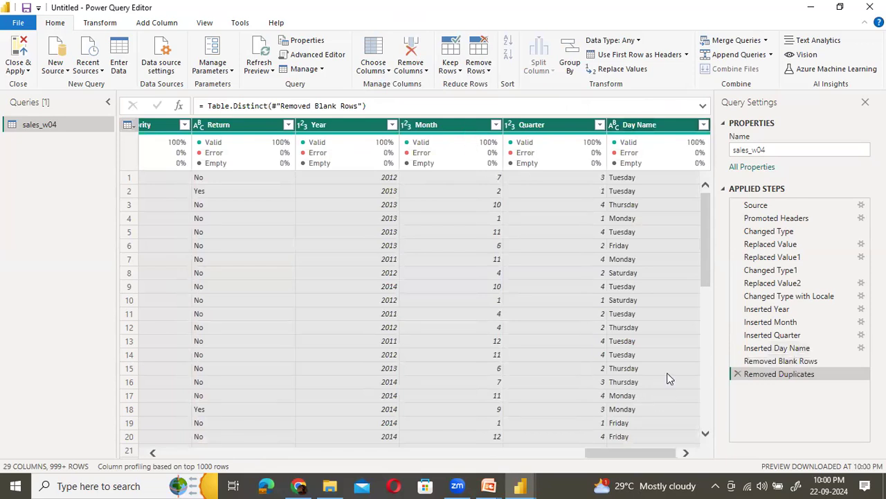
{"action": "left_click", "coordinate": [736, 373]}
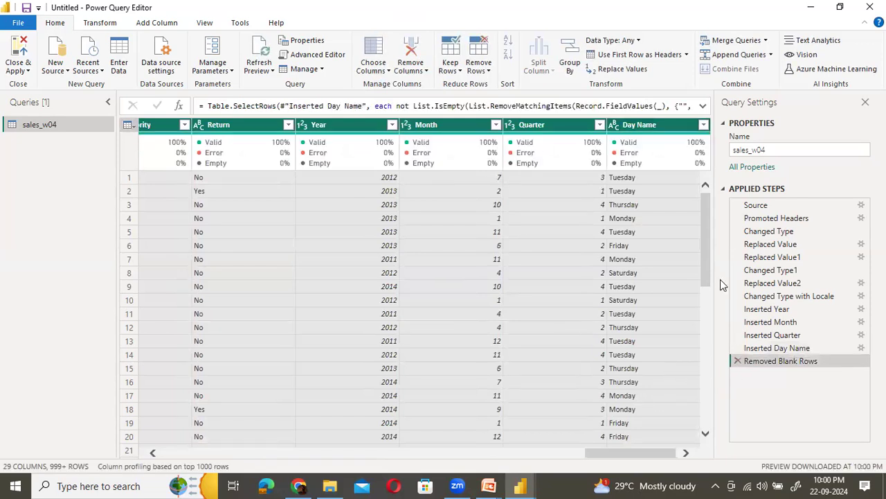
Count the table's rows after the blank-row removal, and delete the Counted Rows step.
{"action": "left_click", "coordinate": [113, 23]}
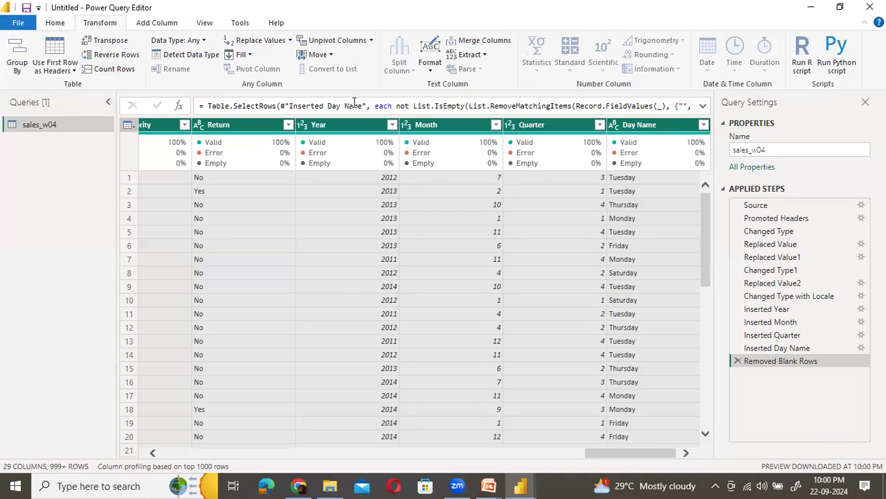
{"action": "left_click", "coordinate": [114, 69]}
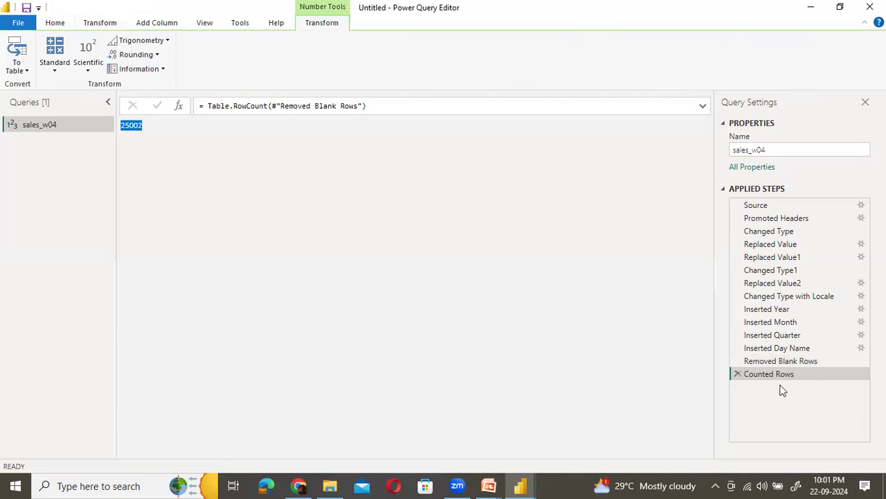
{"action": "left_click", "coordinate": [738, 373]}
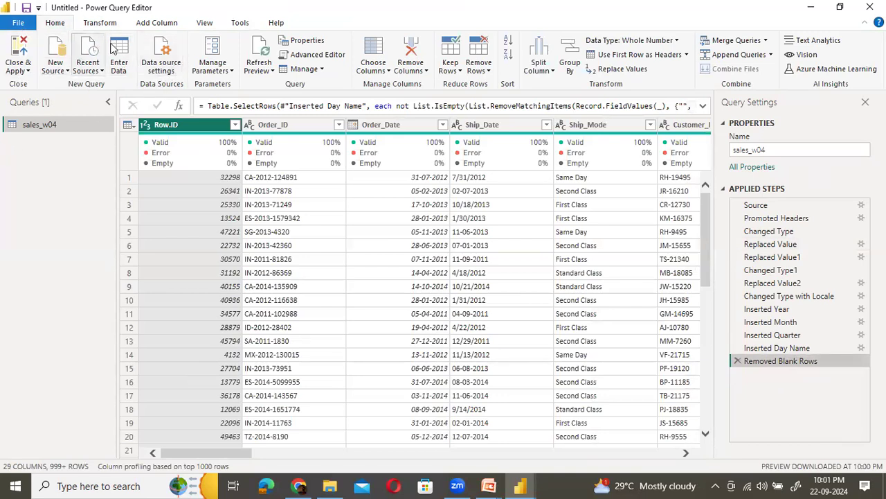
Remove the rows with duplicate values in the Row.ID column.
{"action": "left_click", "coordinate": [490, 72]}
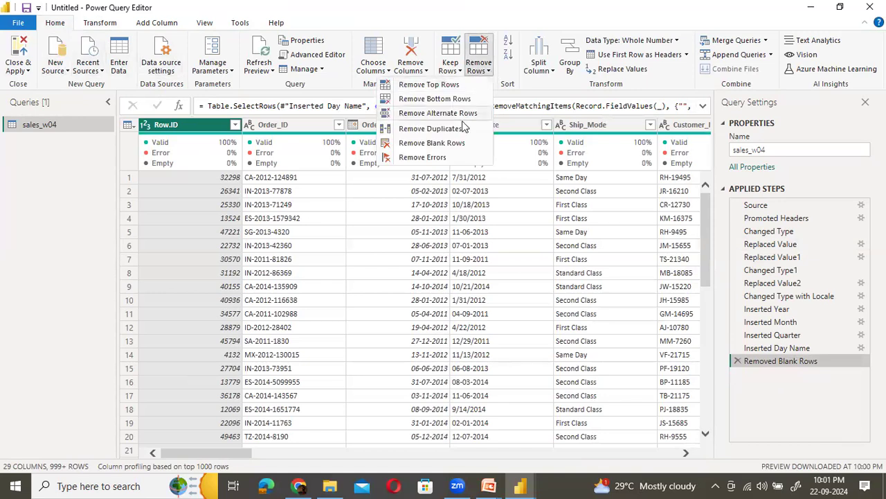
{"action": "left_click", "coordinate": [430, 129]}
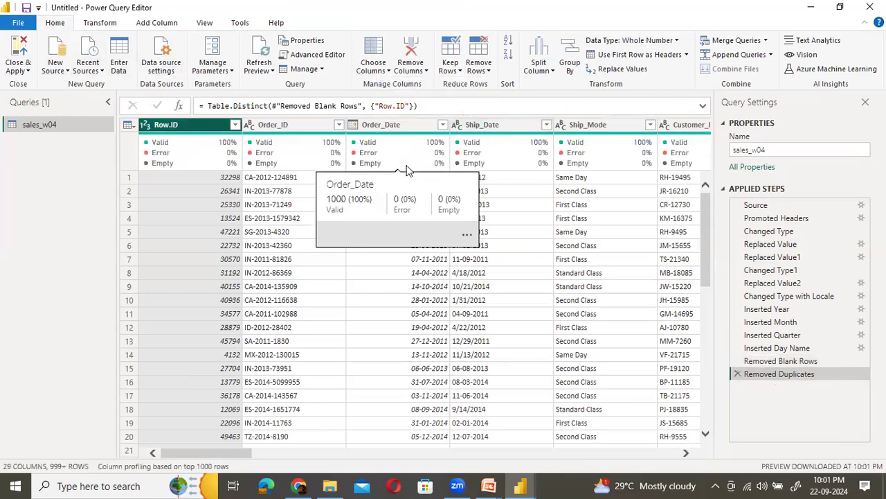
Count the rows remaining after the Row.ID duplicate removal, and delete the Counted Rows step.
{"action": "left_click", "coordinate": [105, 23]}
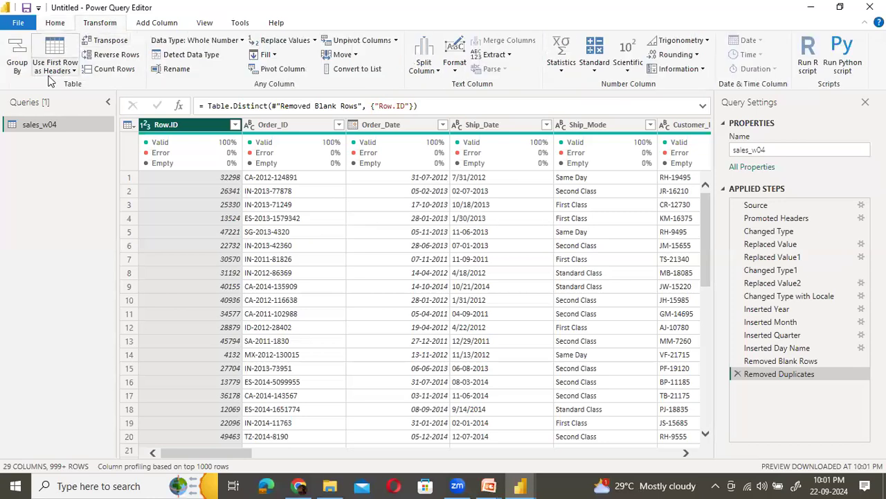
{"action": "left_click", "coordinate": [111, 70]}
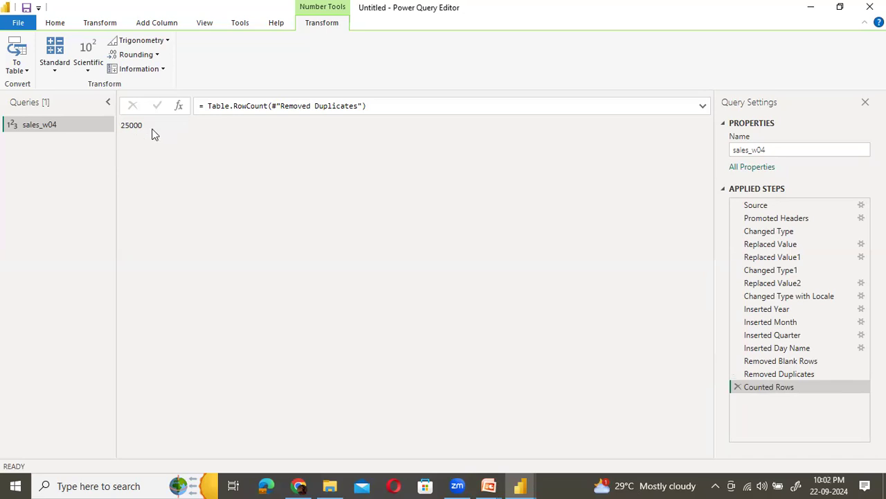
{"action": "left_click", "coordinate": [738, 387]}
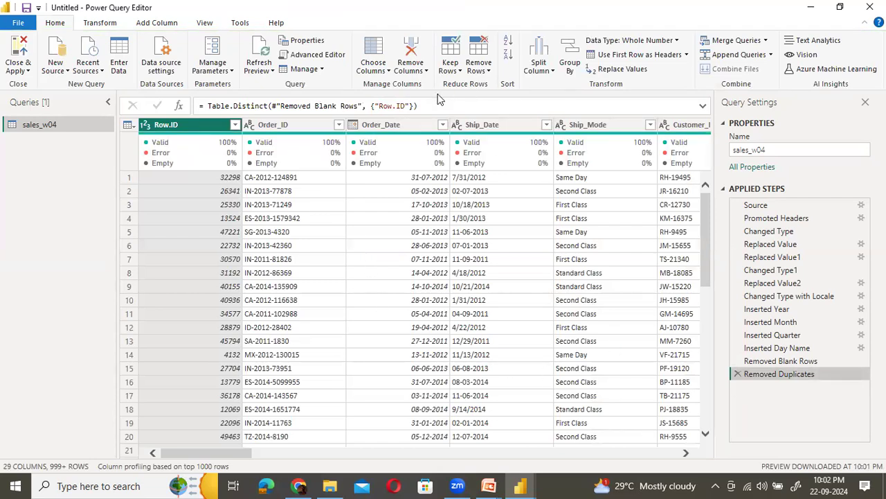
{"action": "left_click", "coordinate": [487, 72]}
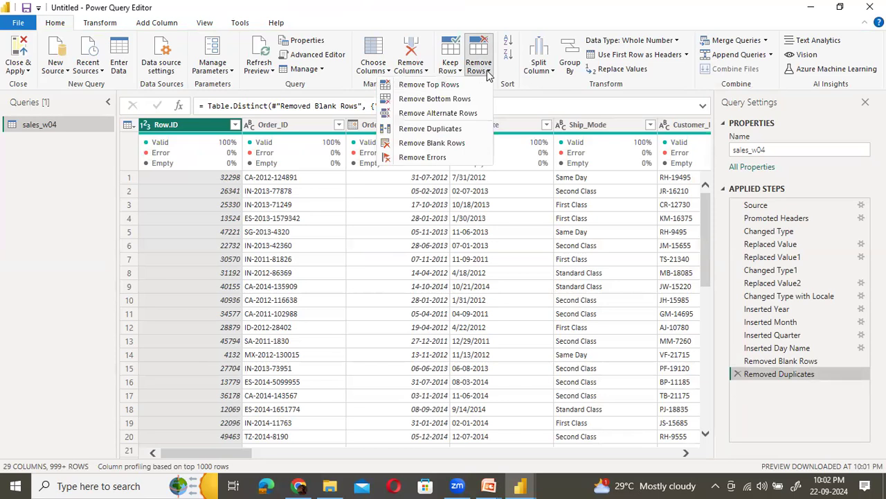
{"action": "left_click", "coordinate": [487, 72]}
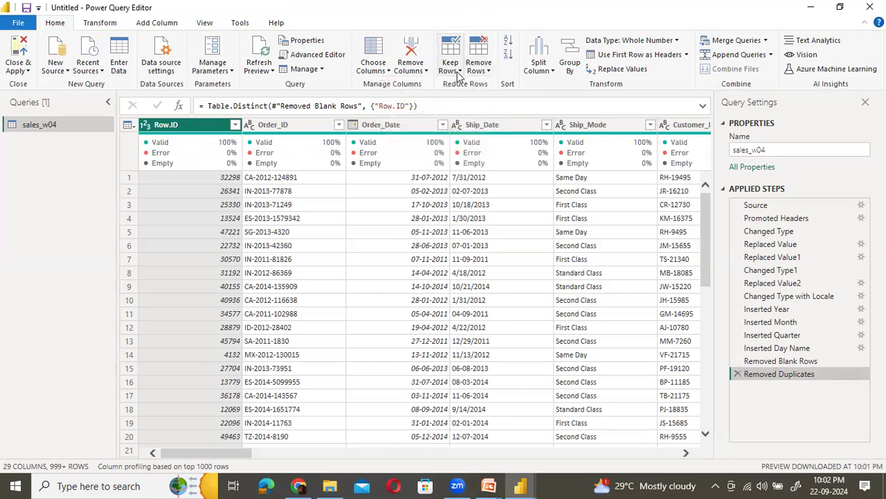
Try keeping only the top 10 rows of the table, and delete the resulting applied step.
{"action": "left_click", "coordinate": [457, 74]}
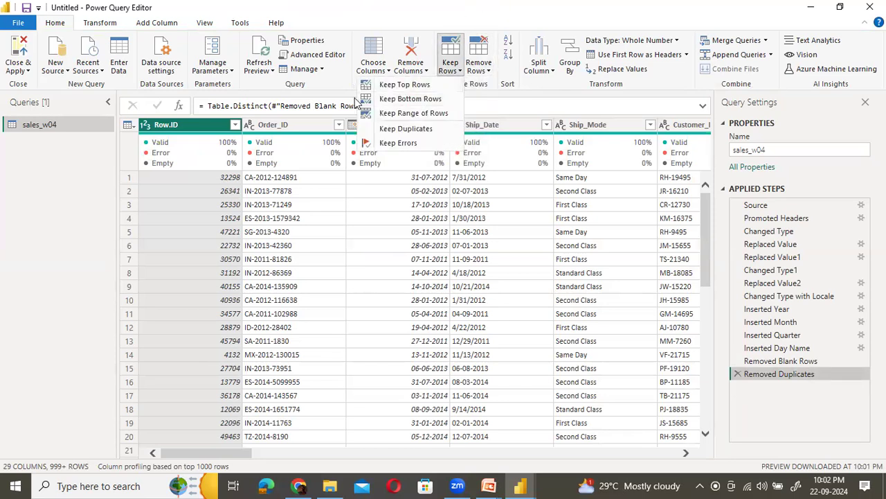
{"action": "left_click", "coordinate": [407, 85]}
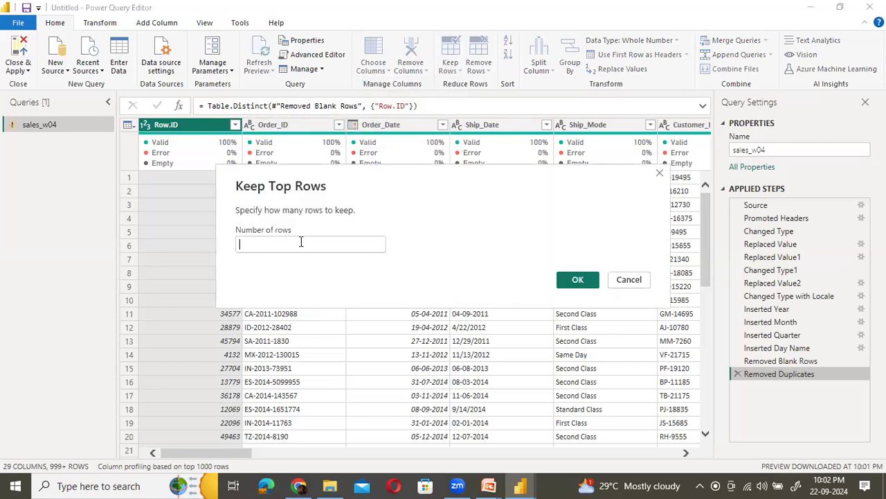
{"action": "type", "text": "10"}
{"action": "left_click", "coordinate": [577, 280]}
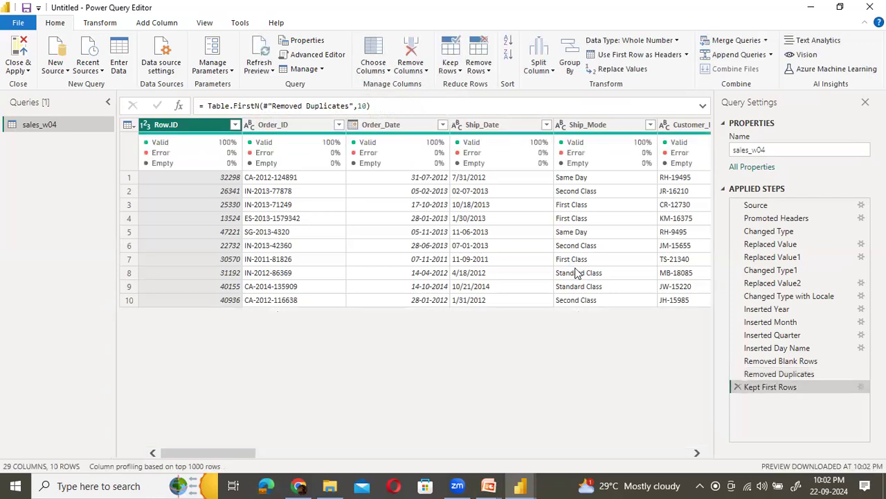
{"action": "left_click", "coordinate": [460, 71]}
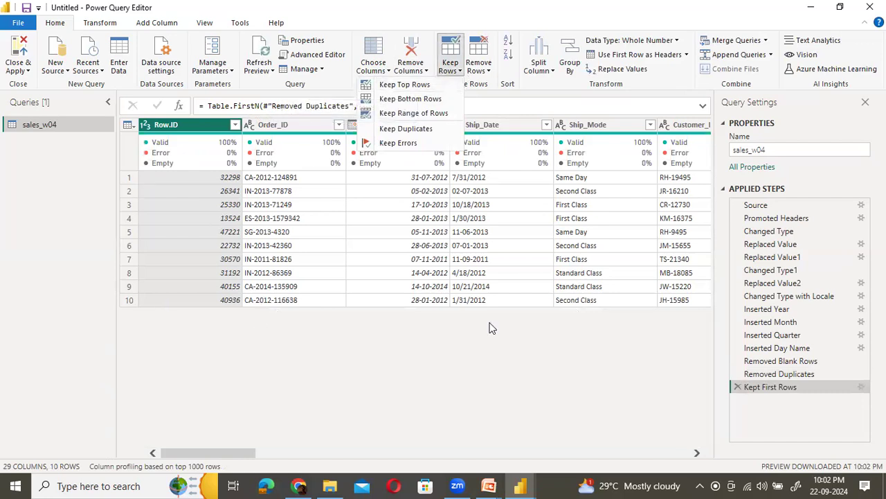
{"action": "left_click", "coordinate": [567, 346]}
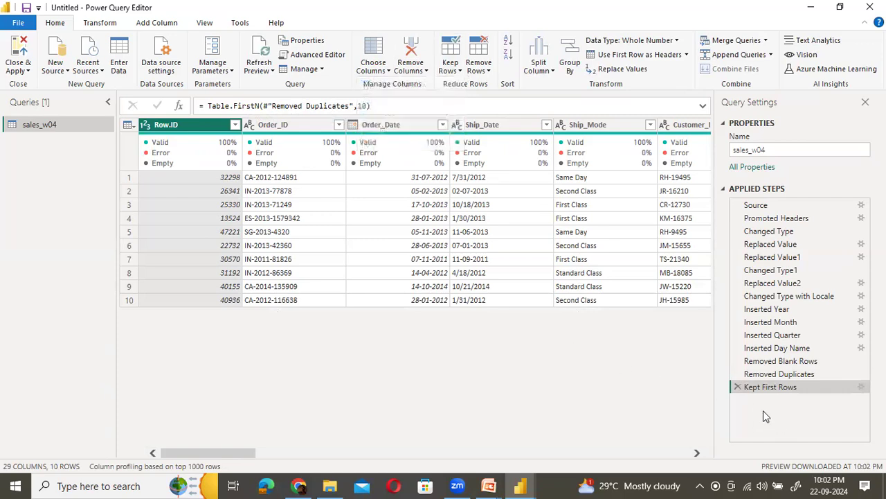
{"action": "left_click", "coordinate": [739, 387]}
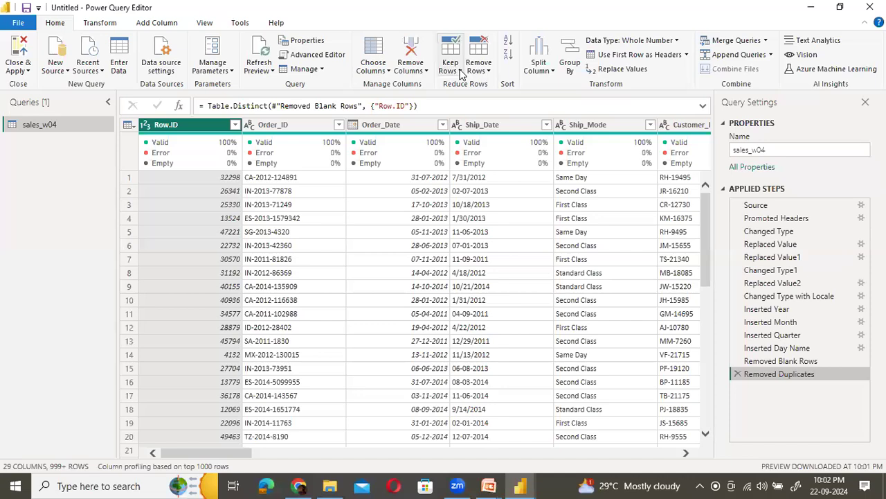
Try keeping only the bottom 15 rows of the table, and delete the resulting applied step.
{"action": "left_click", "coordinate": [460, 74]}
{"action": "left_click", "coordinate": [439, 99]}
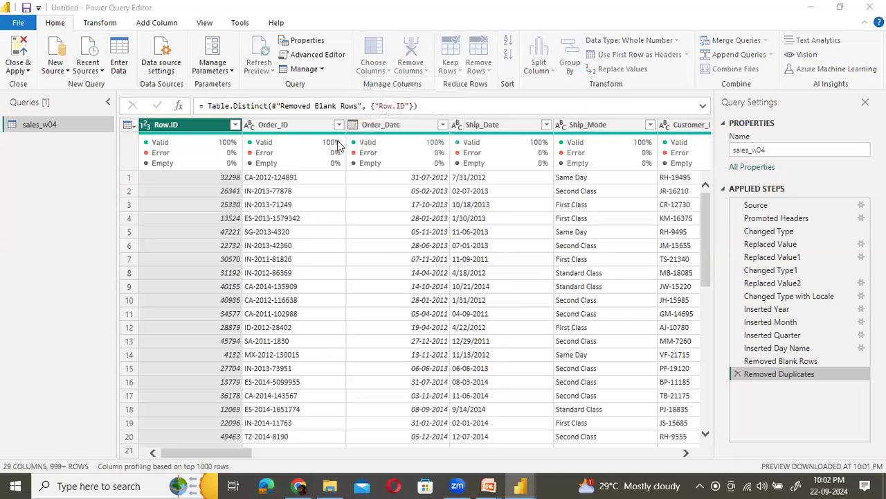
{"action": "type", "text": "15"}
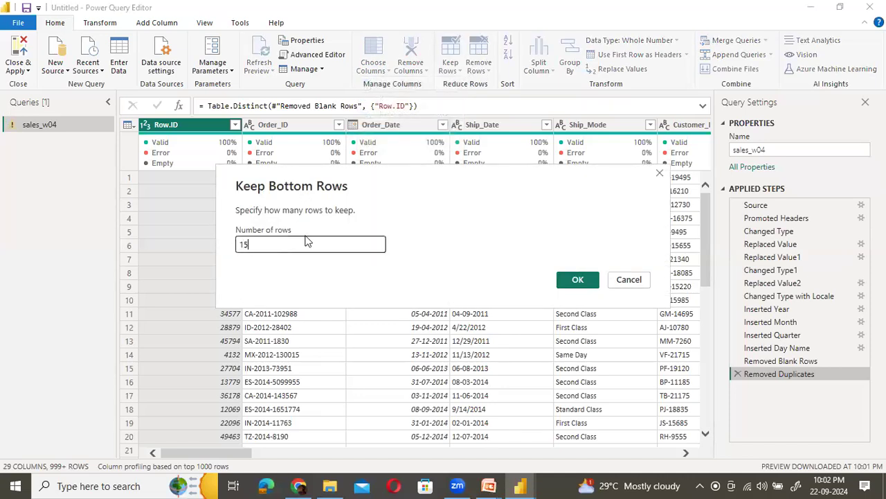
{"action": "left_click", "coordinate": [586, 279]}
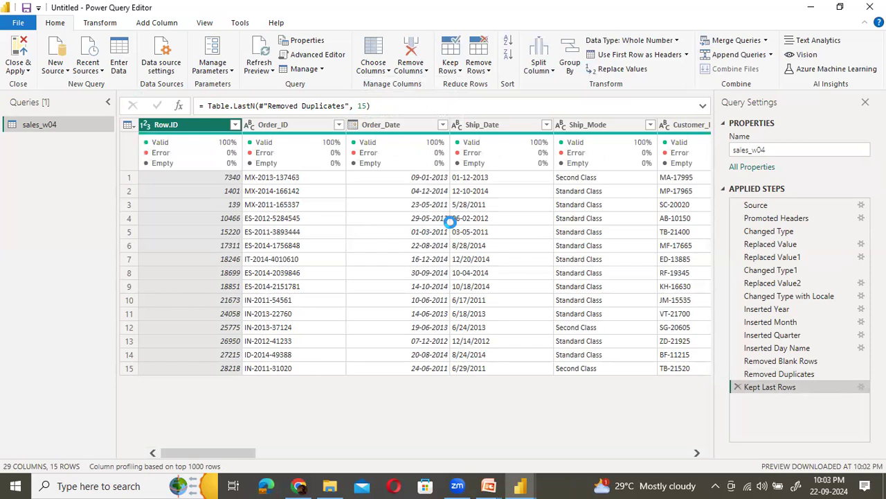
{"action": "left_click", "coordinate": [460, 71]}
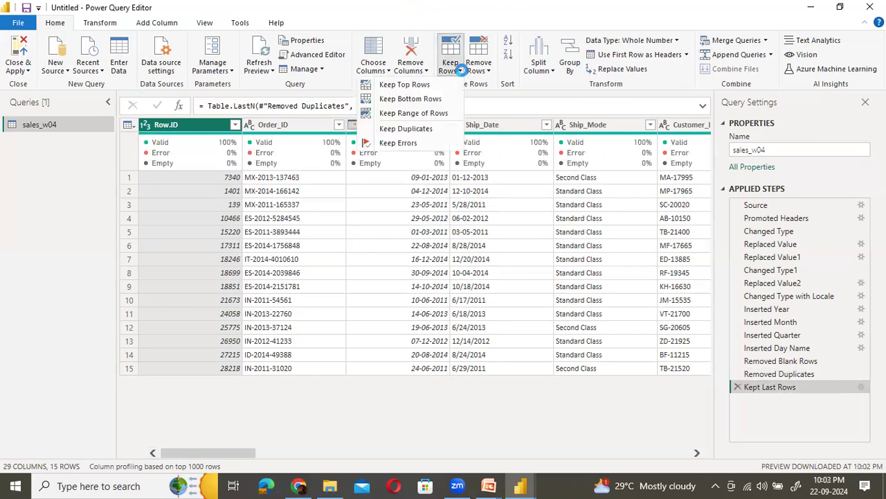
{"action": "left_click", "coordinate": [426, 99]}
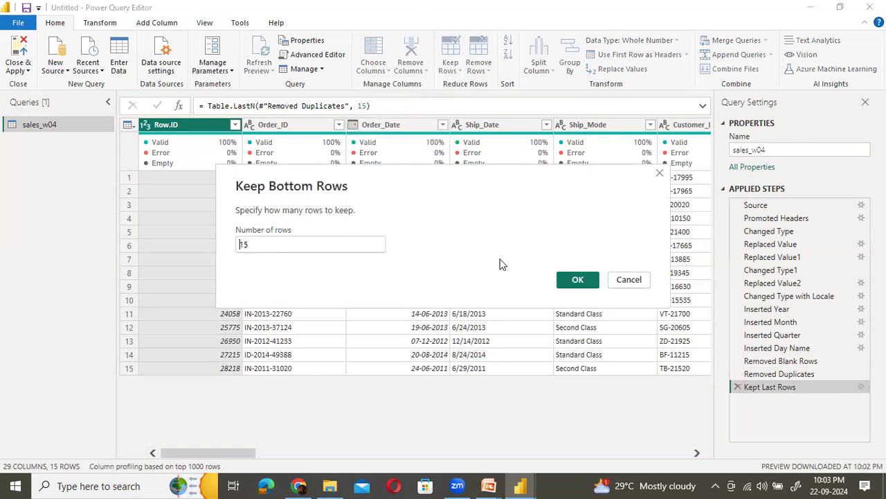
{"action": "left_click", "coordinate": [630, 280]}
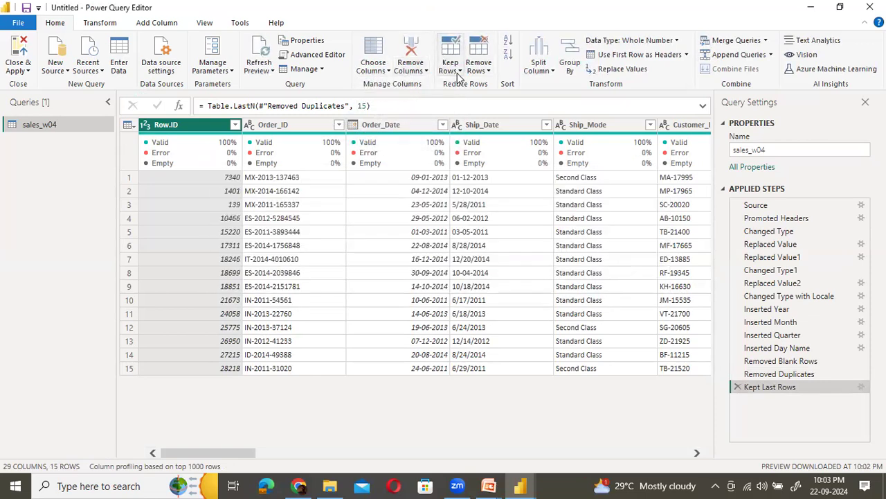
{"action": "left_click", "coordinate": [460, 72]}
{"action": "left_click", "coordinate": [432, 87]}
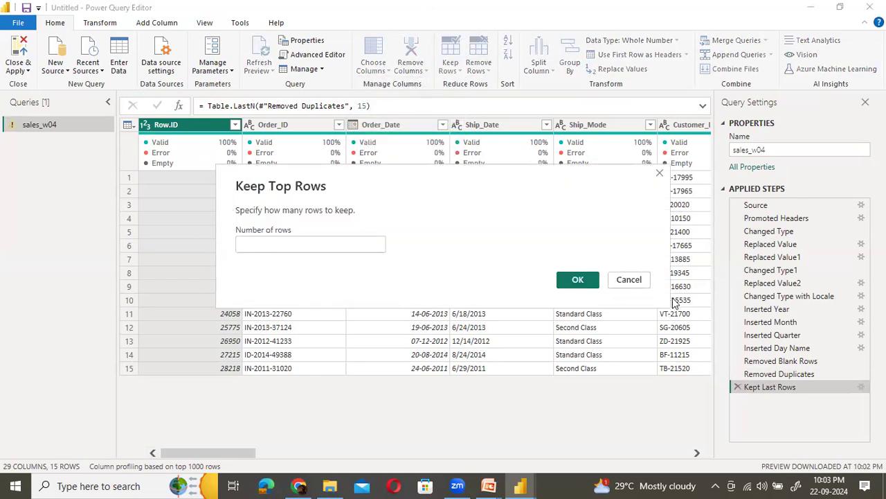
{"action": "left_click", "coordinate": [629, 284]}
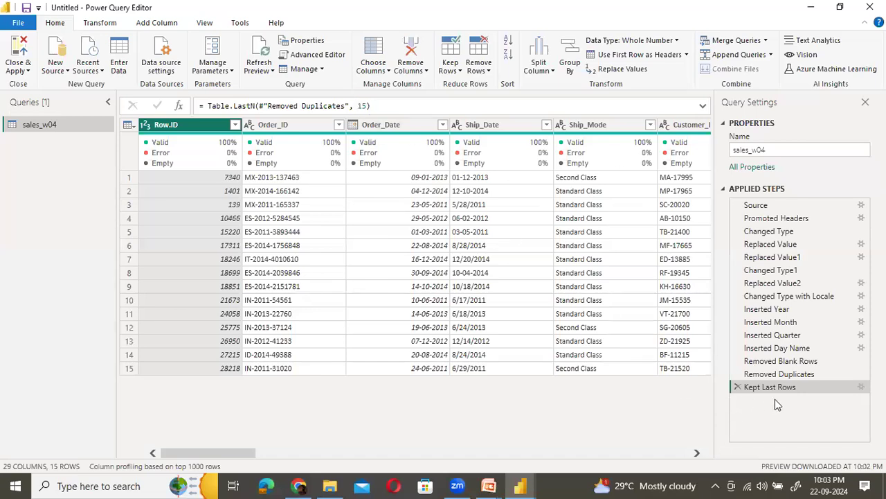
{"action": "left_click", "coordinate": [736, 387]}
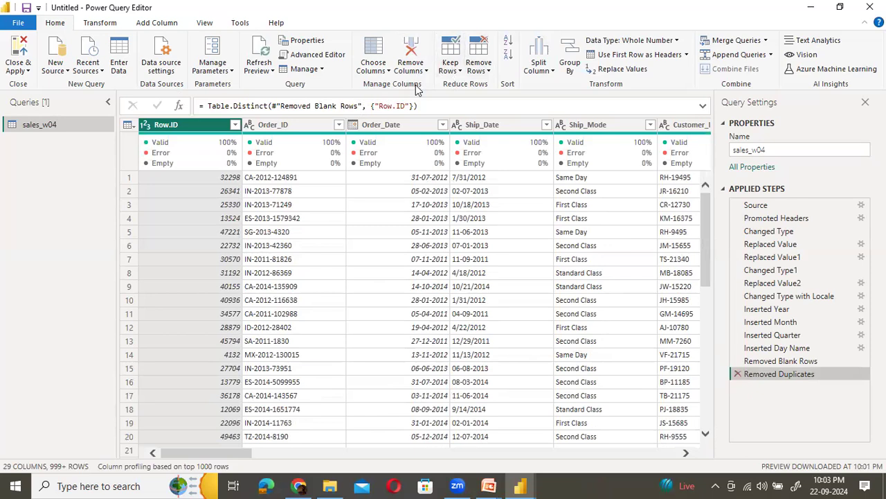
Try keeping a range of 2 rows starting at row 10, and delete the resulting applied step.
{"action": "left_click", "coordinate": [458, 72]}
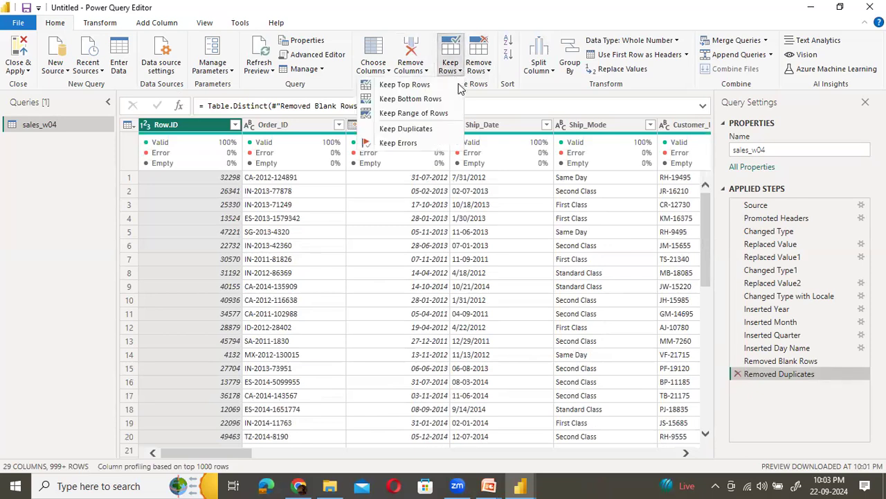
{"action": "left_click", "coordinate": [432, 113]}
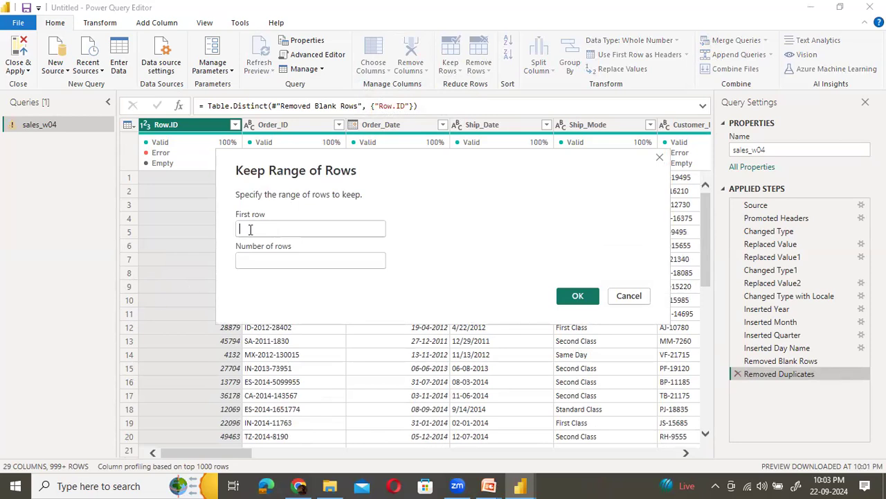
{"action": "type", "text": "10"}
{"action": "left_click", "coordinate": [263, 255]}
{"action": "left_click_drag", "start_coordinate": [411, 166], "coordinate": [616, 164]}
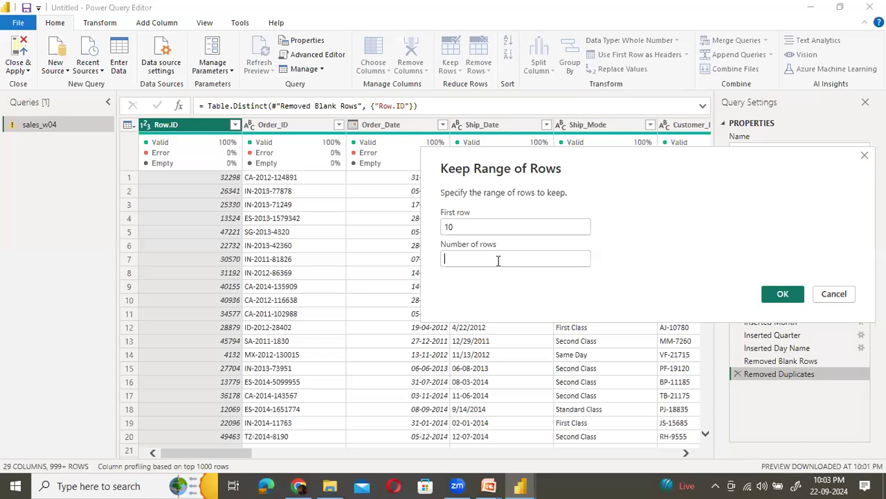
{"action": "type", "text": "2"}
{"action": "left_click", "coordinate": [785, 294]}
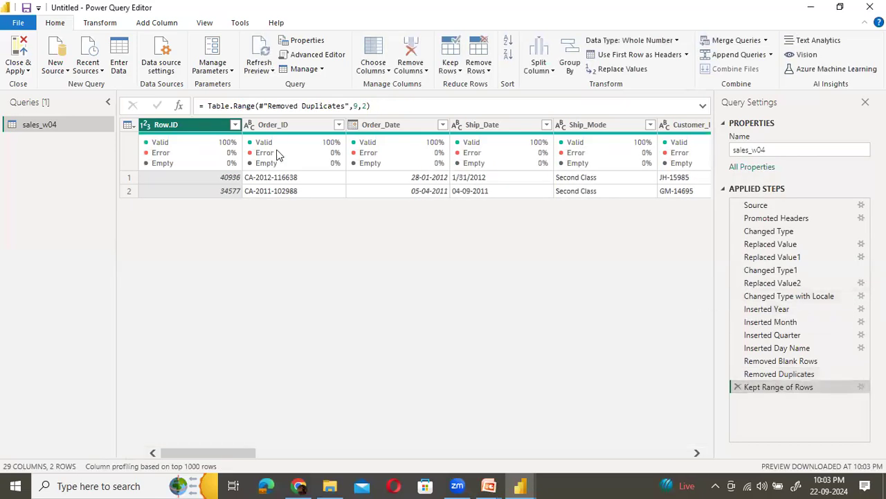
{"action": "left_click", "coordinate": [738, 387]}
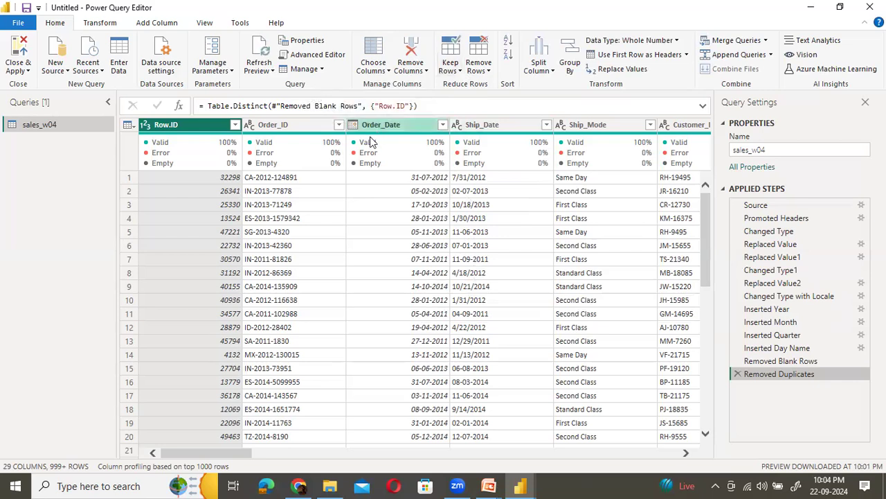
With all columns selected, try keeping a range of 3 rows starting at row 10, and delete the resulting applied step.
{"action": "left_click", "coordinate": [409, 204]}
{"action": "left_click", "coordinate": [315, 132]}
{"action": "key", "text": "ctrl+a"}
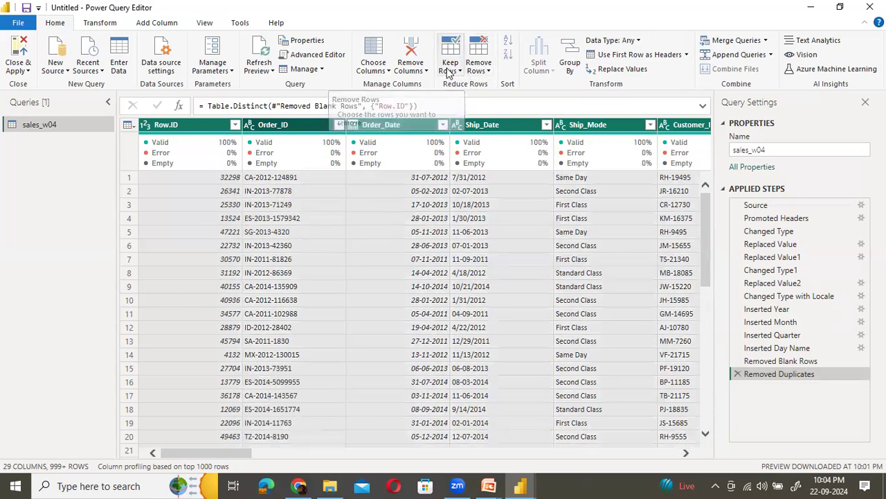
{"action": "left_click", "coordinate": [456, 71]}
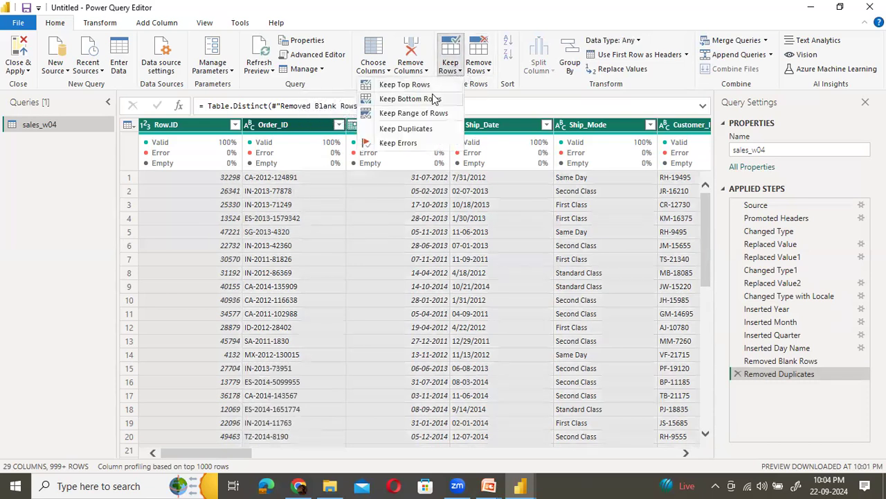
{"action": "left_click", "coordinate": [413, 113]}
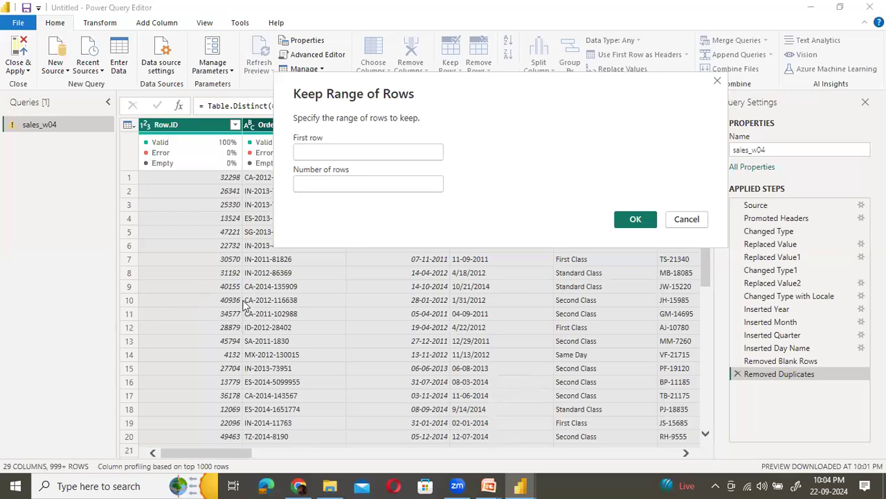
{"action": "left_click", "coordinate": [334, 152]}
{"action": "type", "text": "10"}
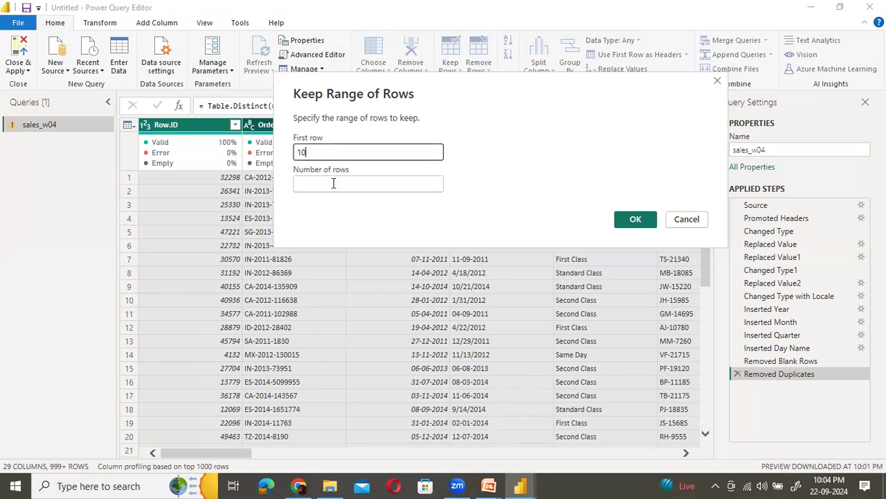
{"action": "left_click", "coordinate": [319, 185]}
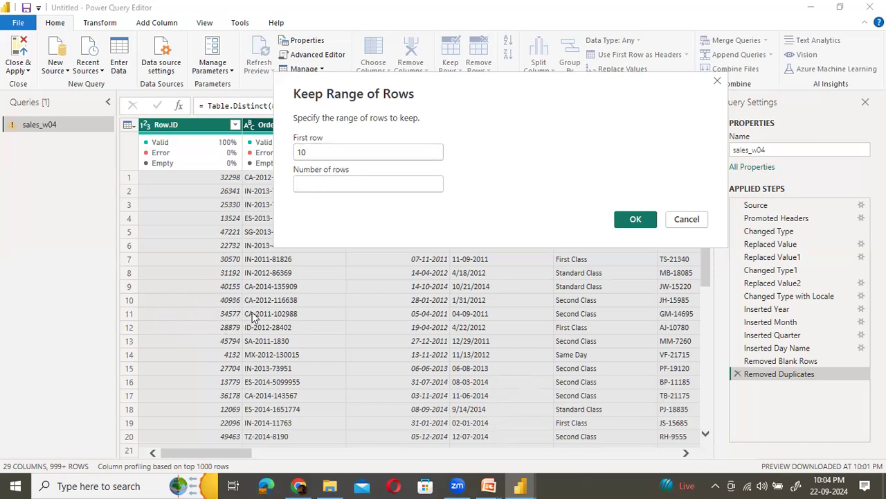
{"action": "type", "text": "3"}
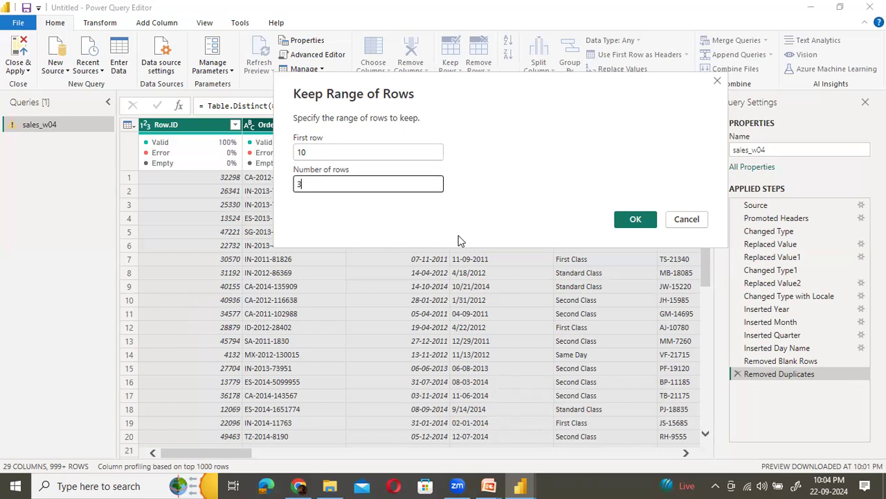
{"action": "left_click", "coordinate": [637, 220]}
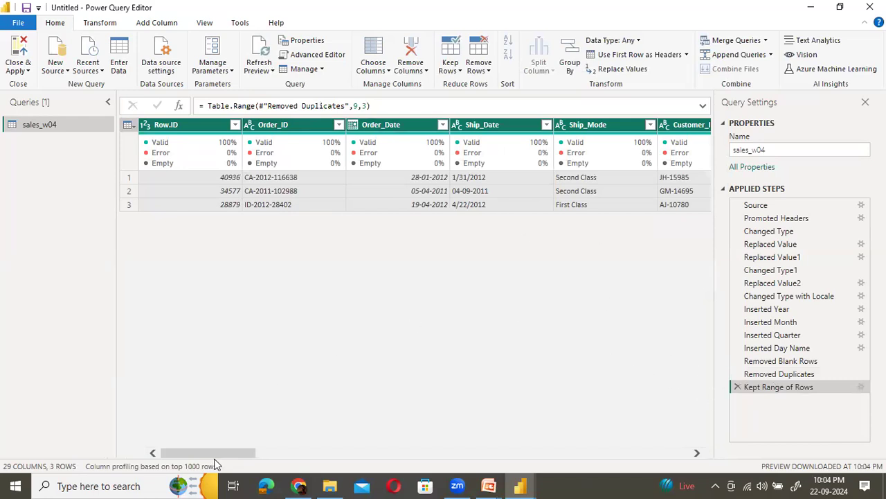
{"action": "left_click_drag", "start_coordinate": [222, 454], "coordinate": [533, 445]}
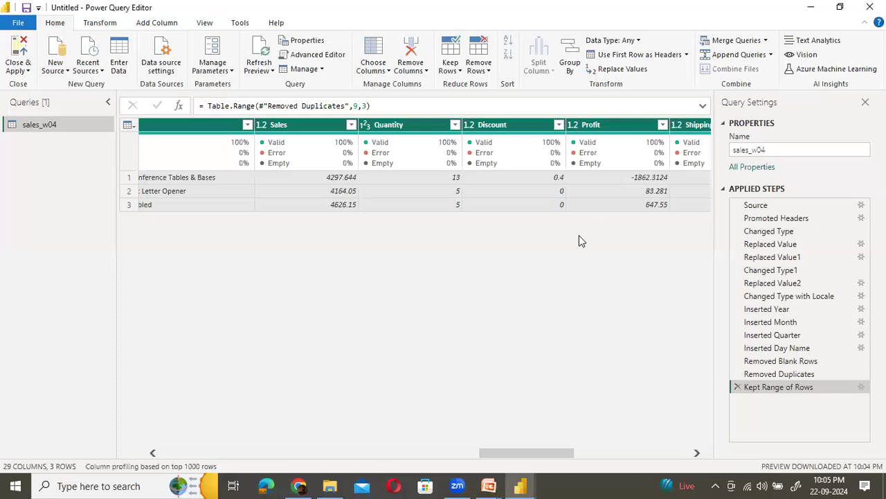
{"action": "left_click", "coordinate": [737, 387]}
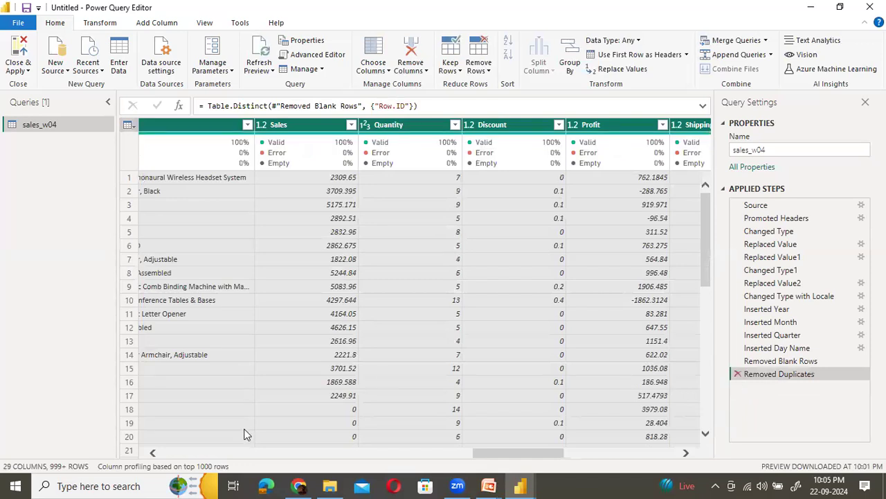
Try keeping only the rows with errors across all columns, and delete the resulting applied step.
{"action": "left_click", "coordinate": [444, 452]}
{"action": "left_click_drag", "start_coordinate": [444, 451], "coordinate": [119, 385]}
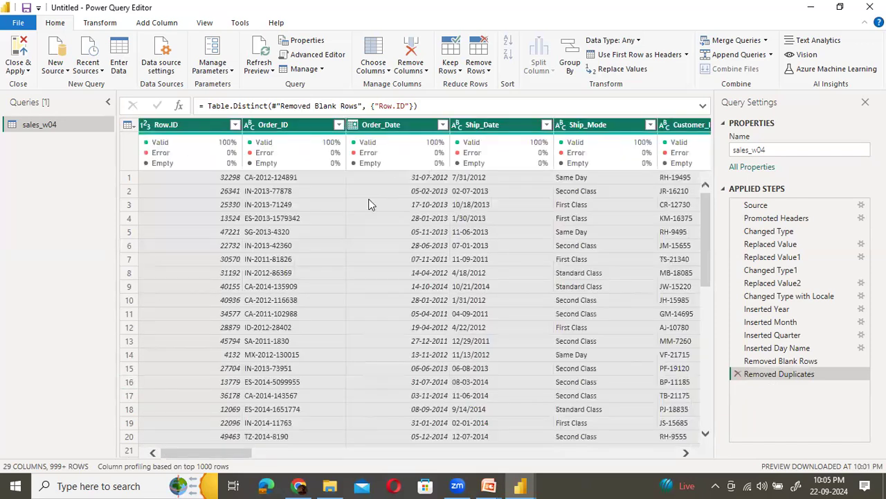
{"action": "left_click", "coordinate": [461, 75]}
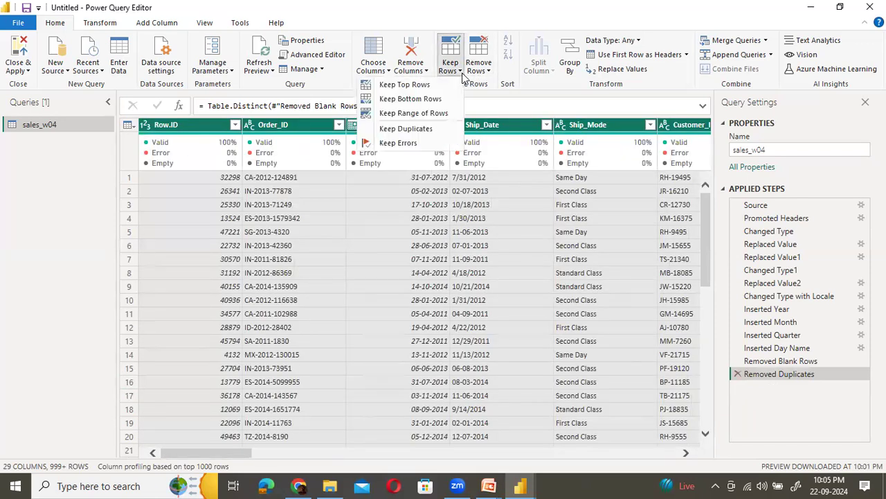
{"action": "left_click", "coordinate": [398, 143]}
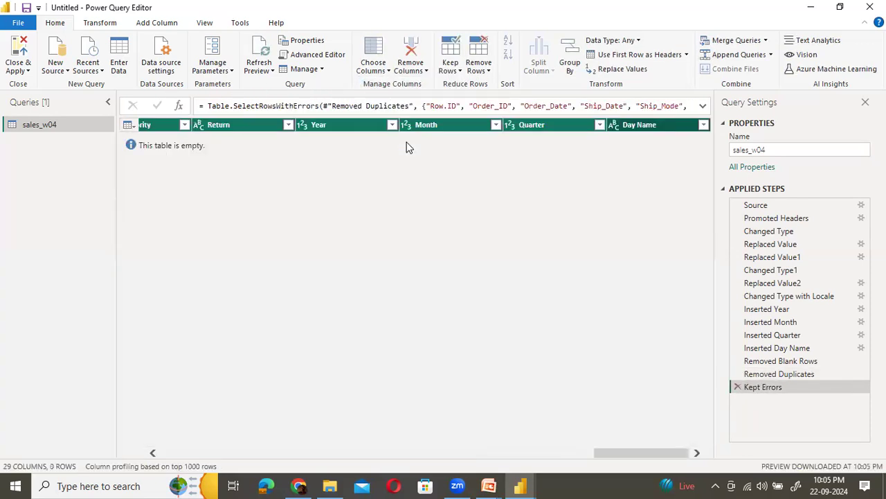
{"action": "left_click", "coordinate": [737, 387]}
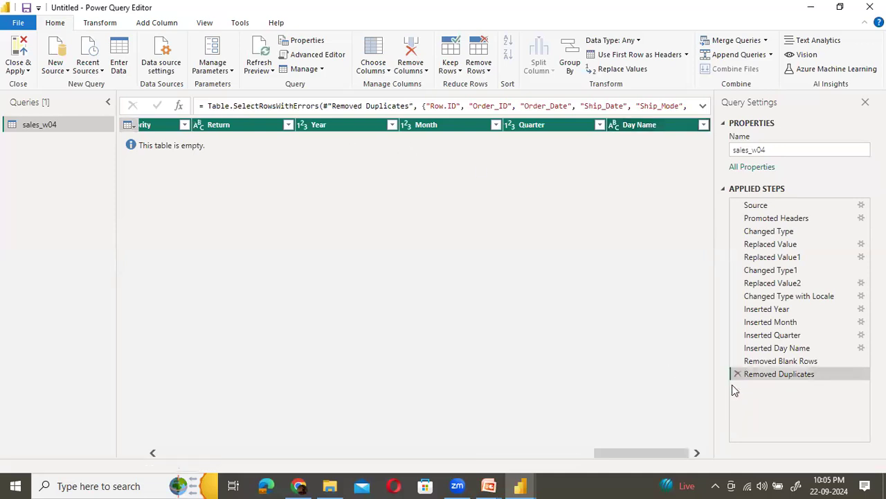
Try the Keep Errors operation on the sales_w04 table once more, and delete the applied step it adds.
{"action": "left_click", "coordinate": [466, 73]}
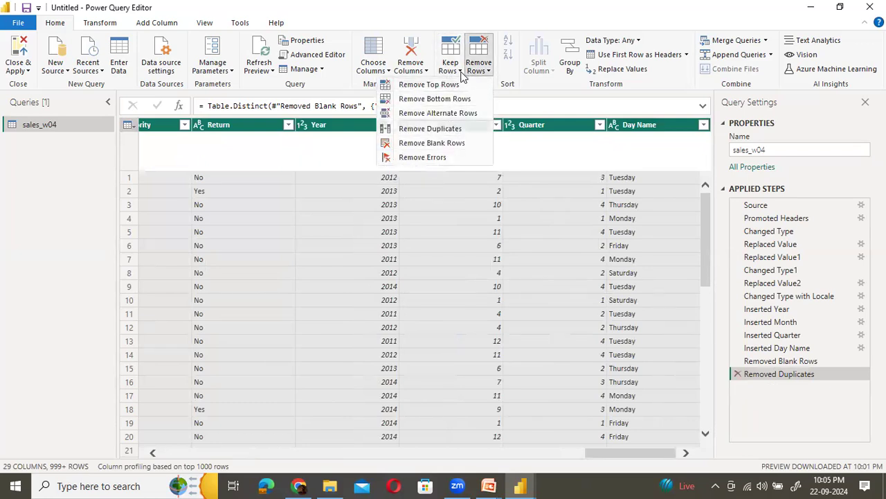
{"action": "left_click", "coordinate": [460, 72]}
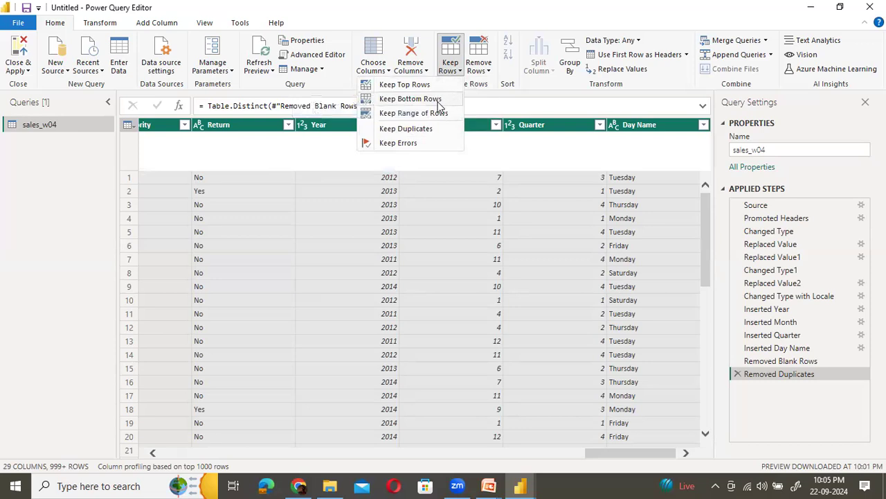
{"action": "left_click", "coordinate": [408, 152]}
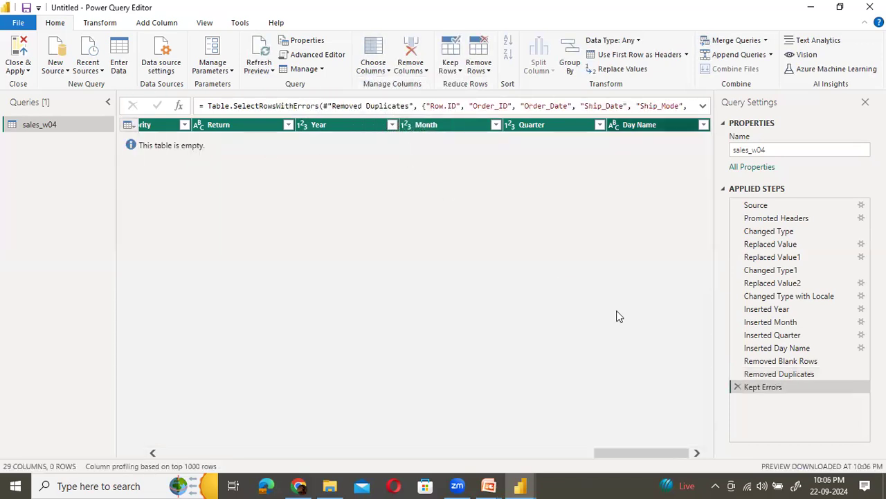
{"action": "left_click", "coordinate": [737, 387]}
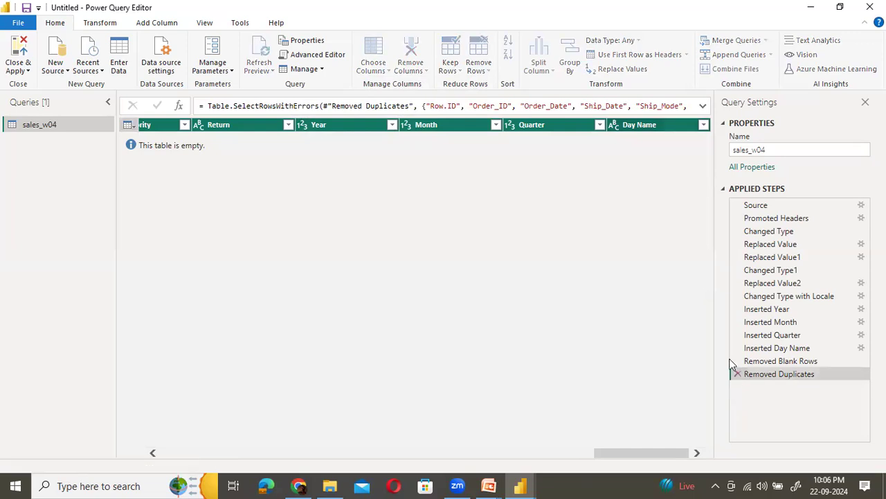
{"action": "left_click", "coordinate": [452, 69]}
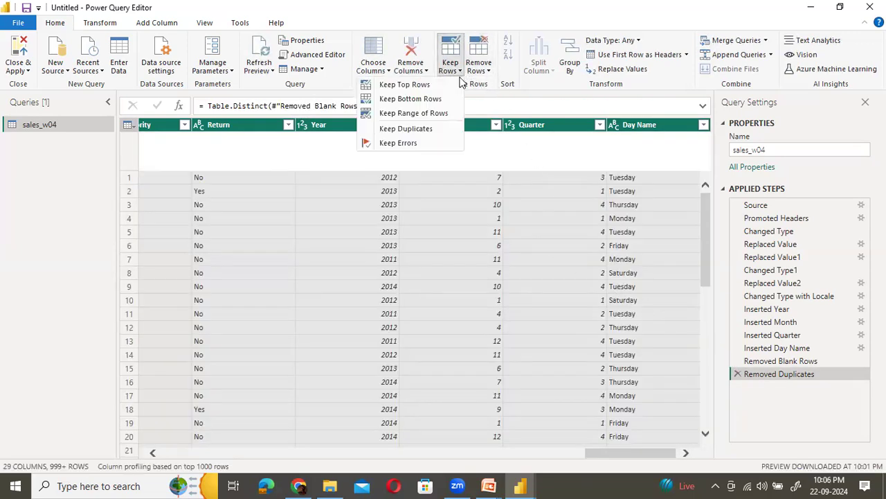
{"action": "left_click", "coordinate": [597, 25]}
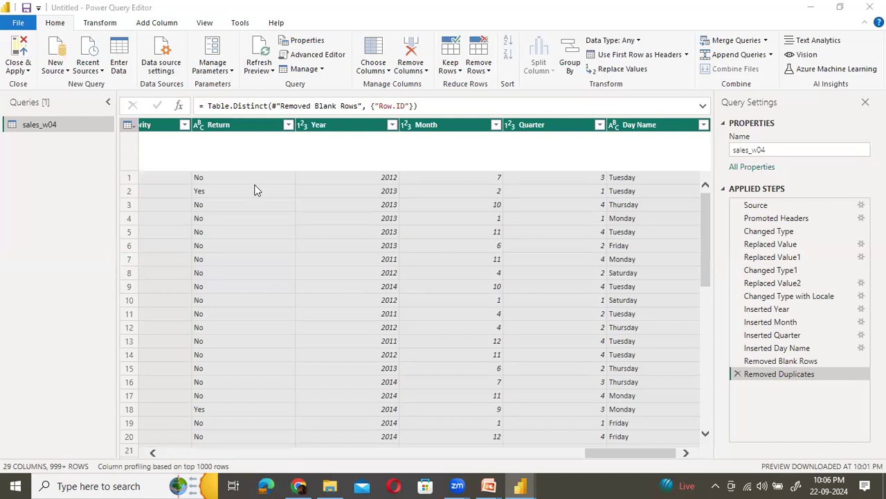
{"action": "left_click", "coordinate": [489, 71]}
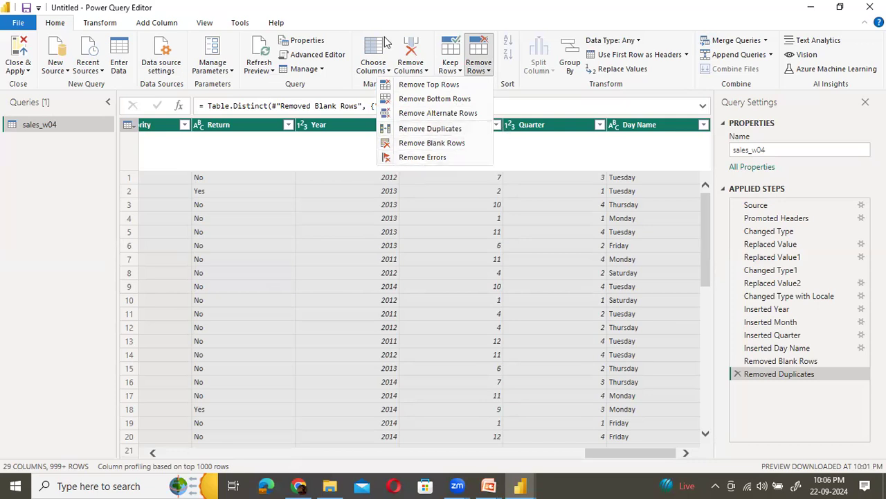
{"action": "left_click", "coordinate": [503, 6]}
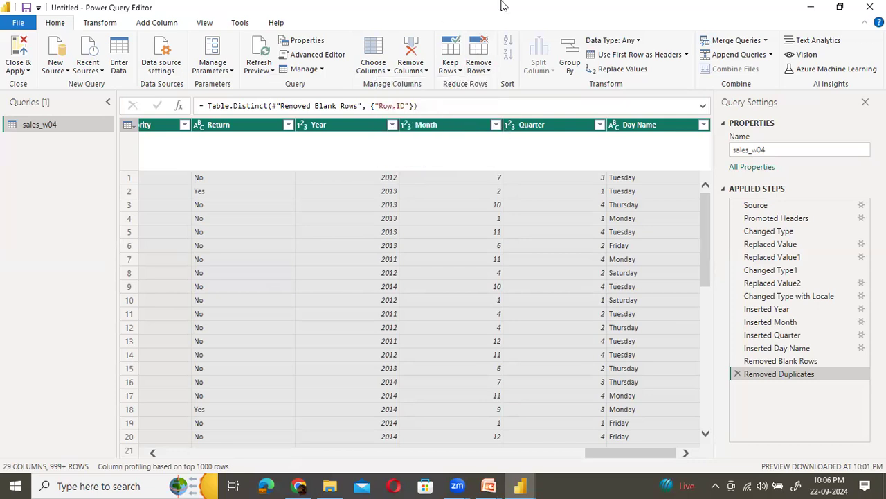
{"action": "left_click", "coordinate": [427, 72]}
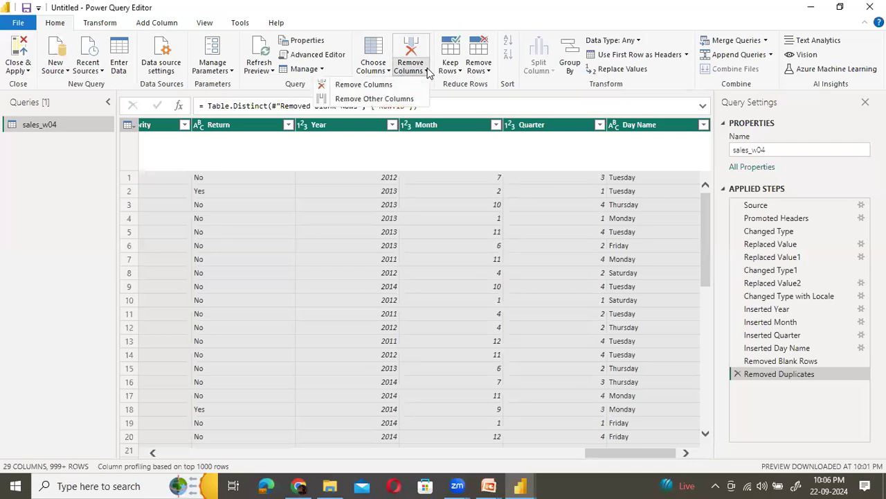
{"action": "left_click", "coordinate": [416, 3]}
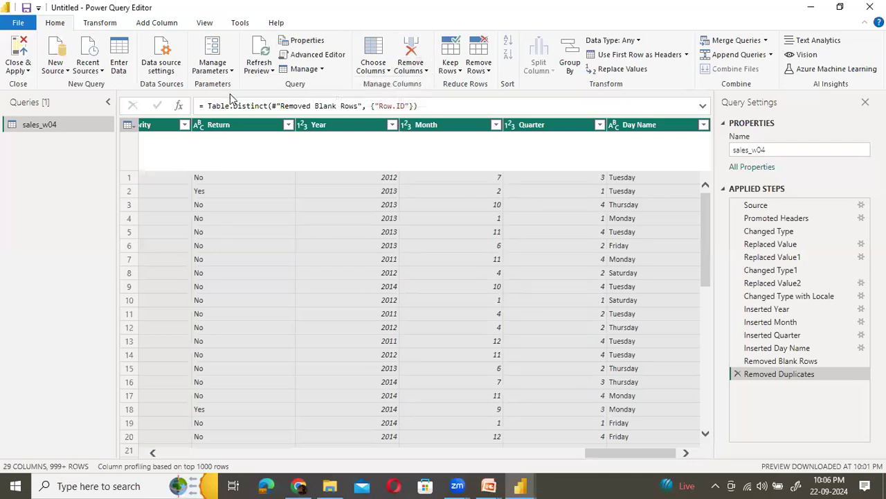
{"action": "right_click", "coordinate": [336, 128]}
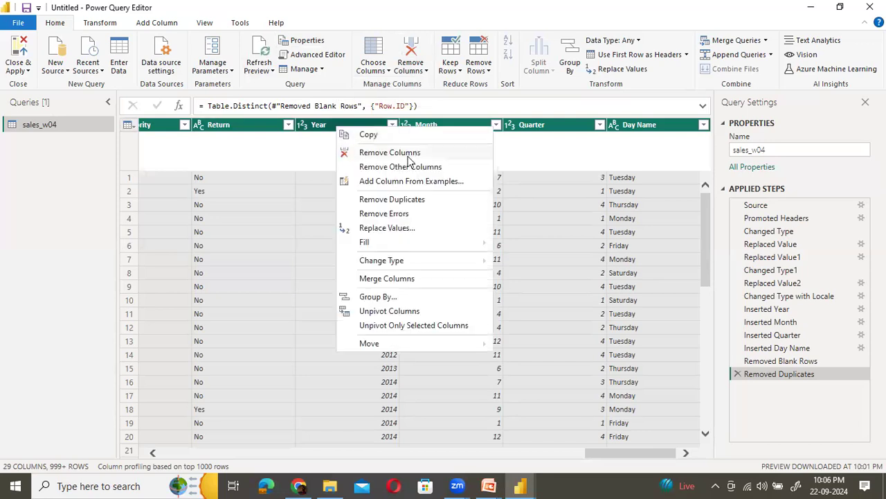
{"action": "left_click", "coordinate": [468, 7]}
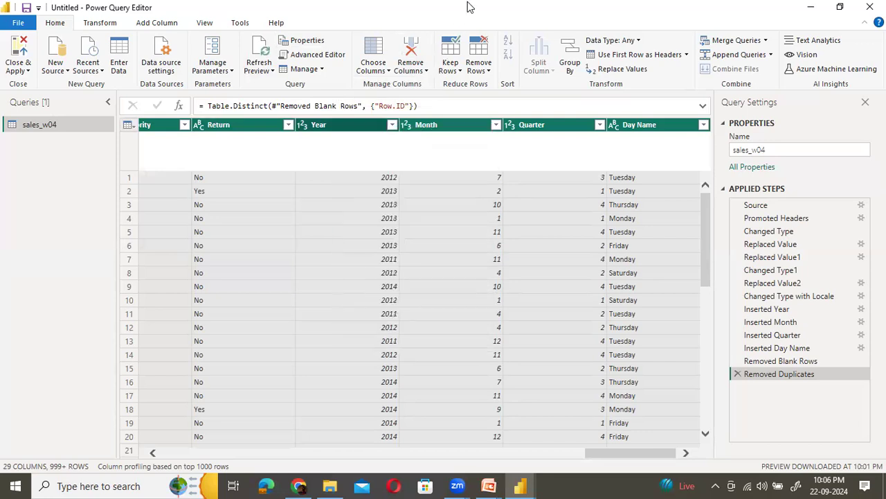
Examine the name, load and refresh settings in the query properties of sales_w04, and close them without changes.
{"action": "left_click", "coordinate": [315, 40]}
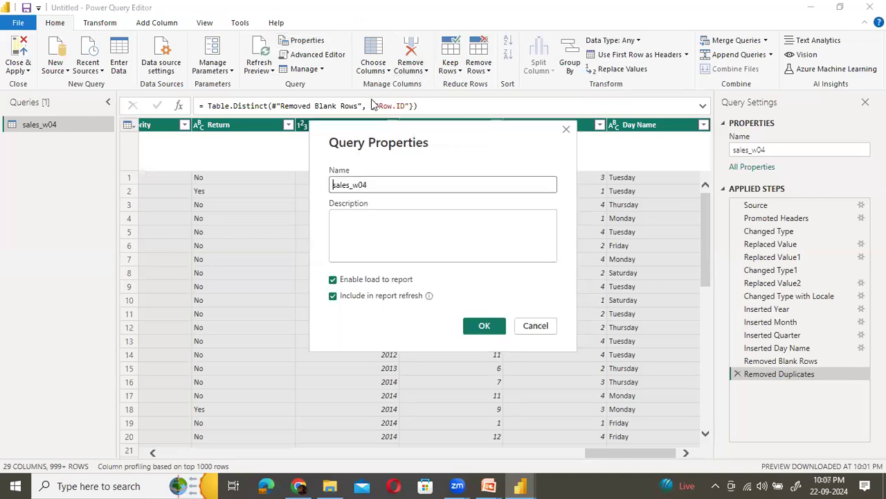
{"action": "left_click_drag", "start_coordinate": [380, 126], "coordinate": [157, 142]}
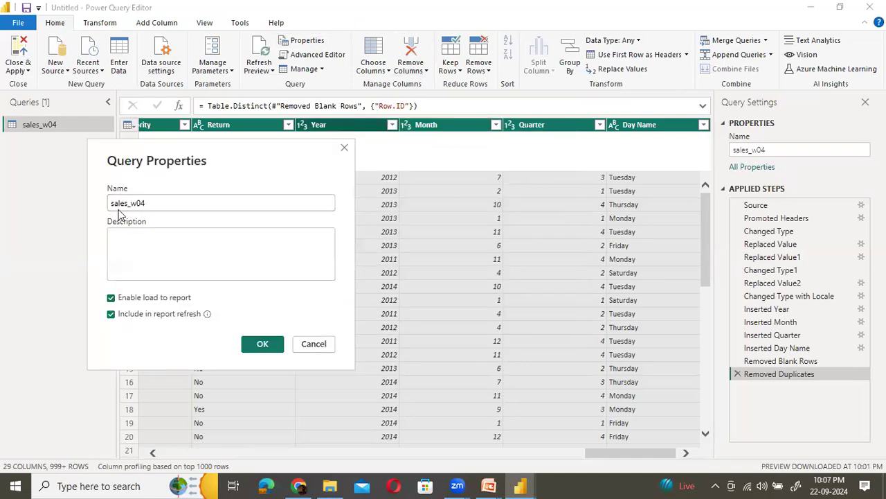
{"action": "left_click_drag", "start_coordinate": [164, 204], "coordinate": [79, 173]}
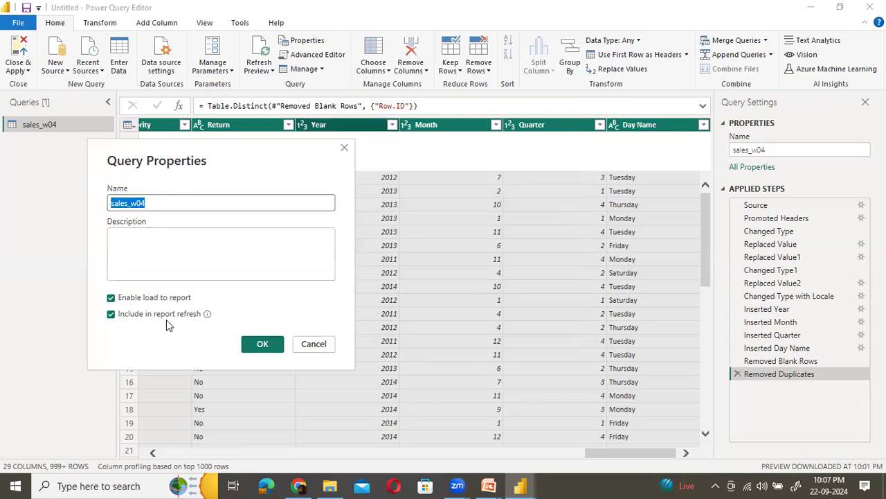
{"action": "left_click", "coordinate": [318, 344]}
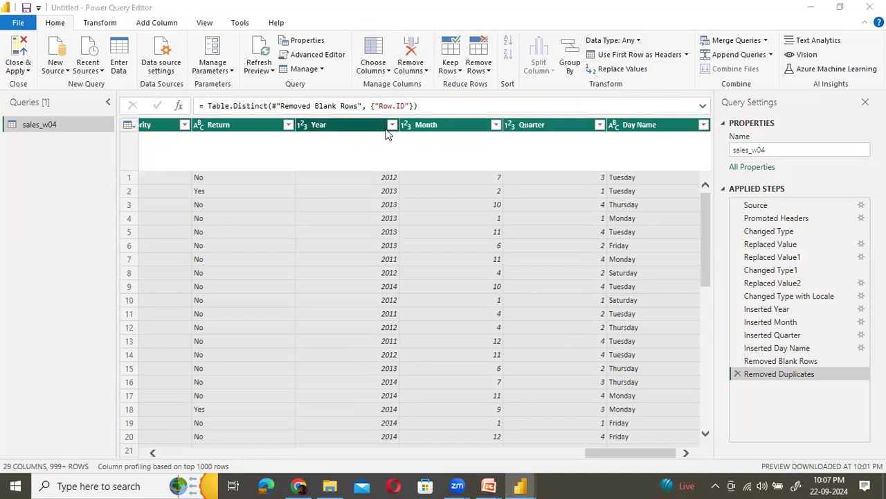
{"action": "left_click", "coordinate": [60, 26]}
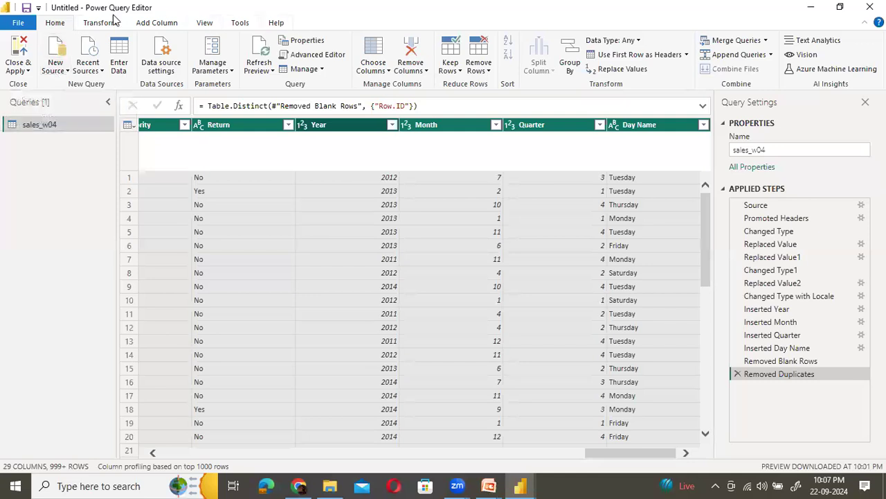
{"action": "left_click", "coordinate": [65, 72]}
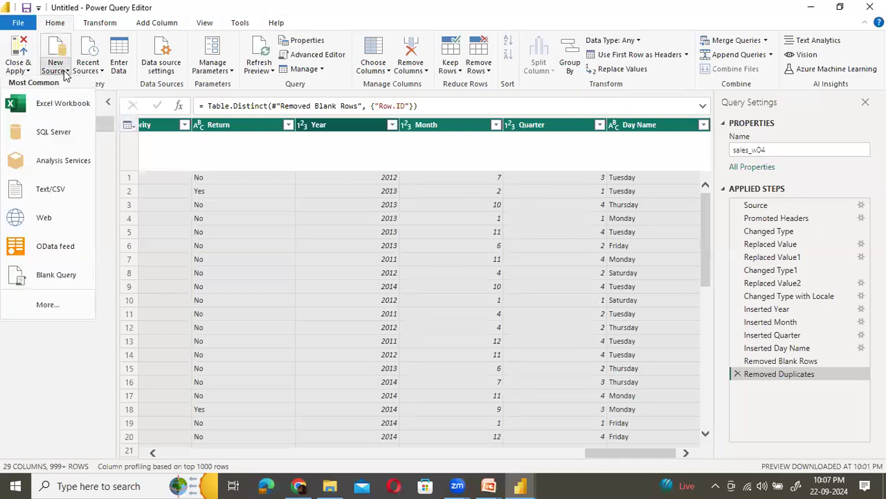
{"action": "left_click", "coordinate": [46, 193]}
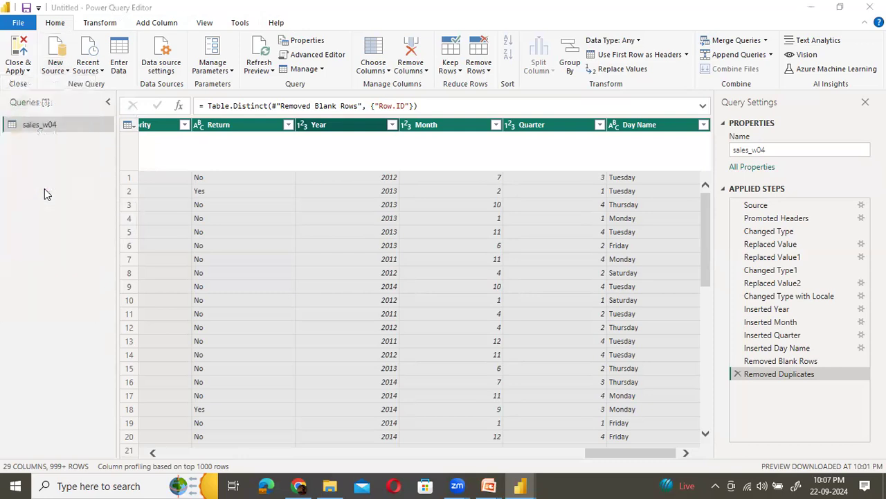
{"action": "scroll", "coordinate": [195, 168], "scroll_direction": "down", "scroll_amount": 6}
{"action": "scroll", "coordinate": [194, 168], "scroll_direction": "down", "scroll_amount": 9}
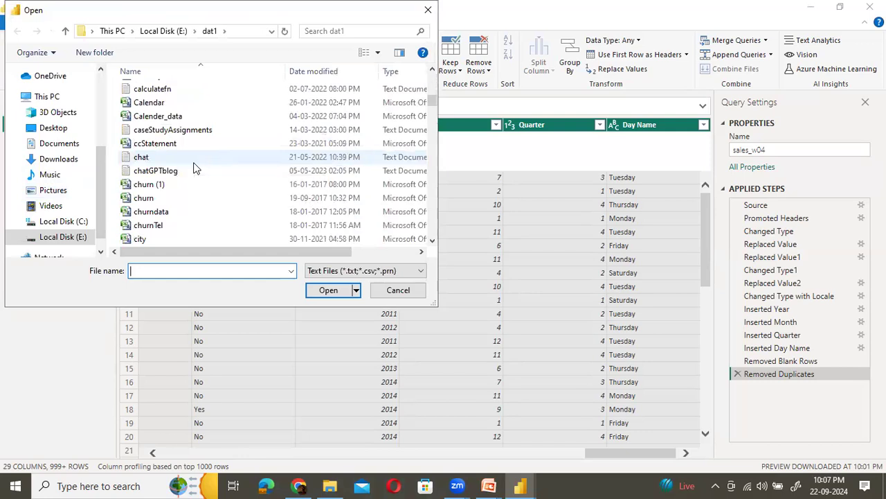
{"action": "left_click", "coordinate": [193, 164]}
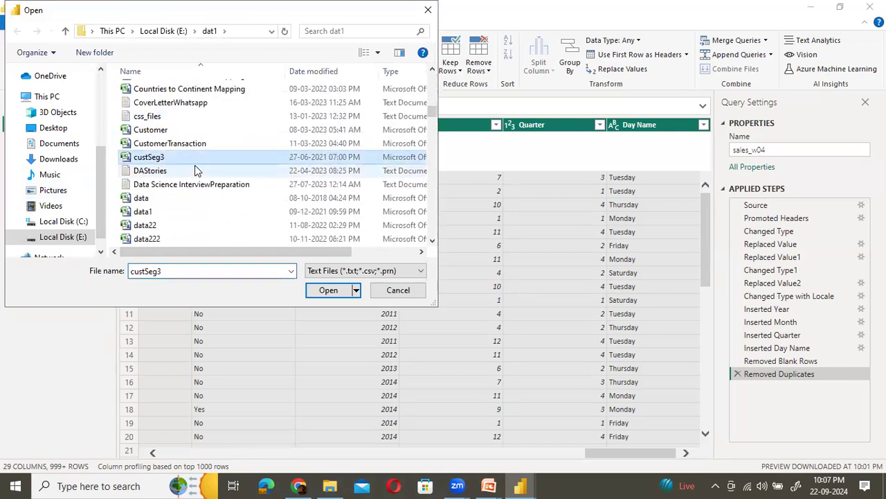
{"action": "type", "text": "sale"}
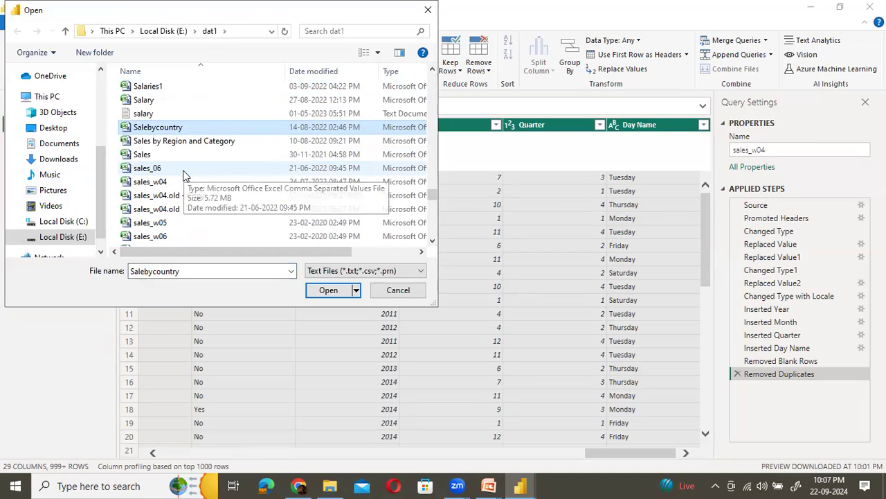
{"action": "type", "text": "ex1"}
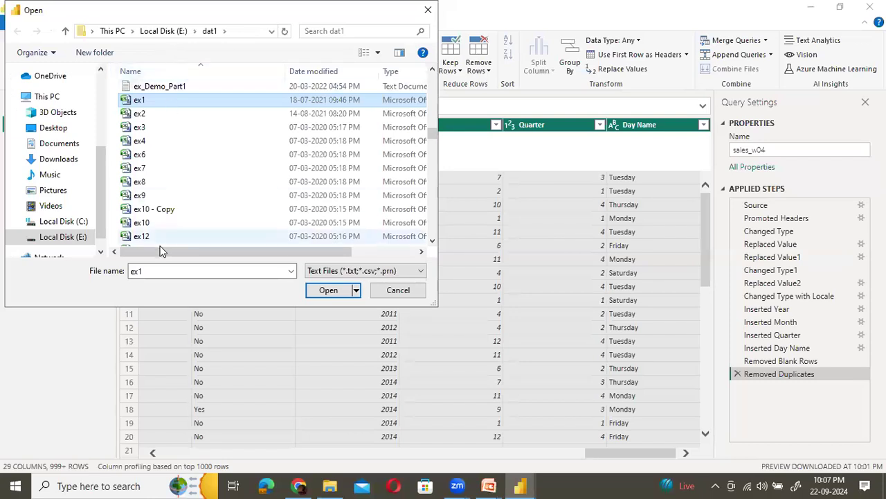
{"action": "left_click", "coordinate": [388, 293]}
Try to add the older-format workbook expenses.xls from the dat1 folder as a new Excel source.
{"action": "left_click", "coordinate": [57, 65]}
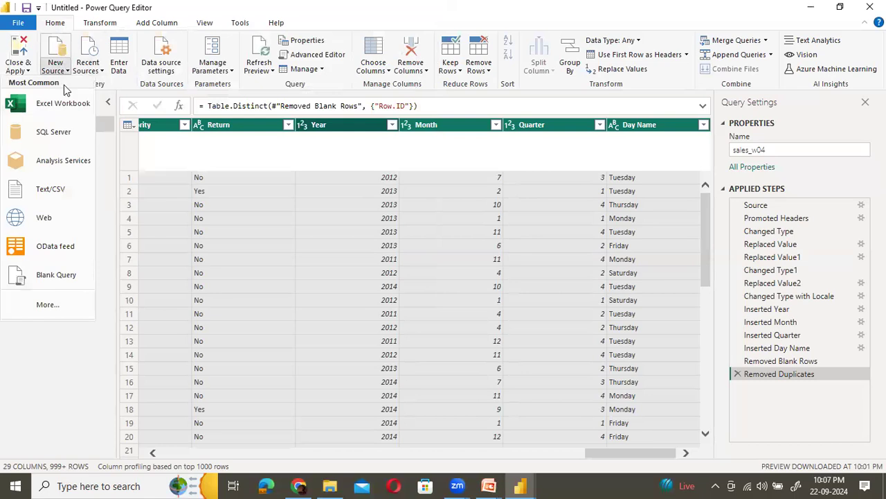
{"action": "left_click", "coordinate": [156, 139]}
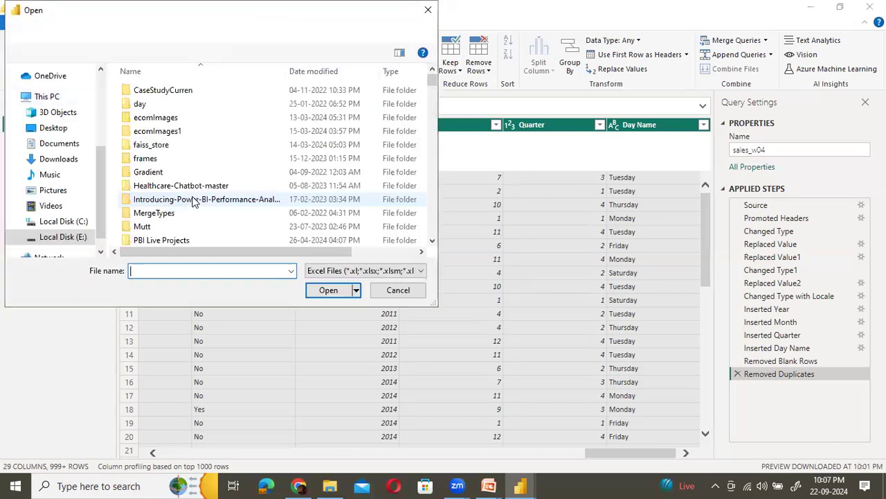
{"action": "left_click", "coordinate": [191, 187]}
{"action": "key", "text": "e"}
{"action": "key", "text": "e"}
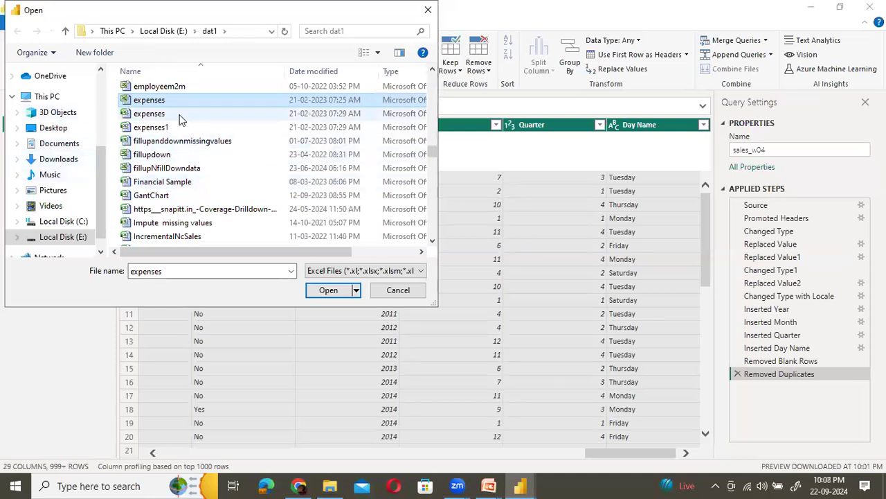
{"action": "left_click", "coordinate": [338, 292]}
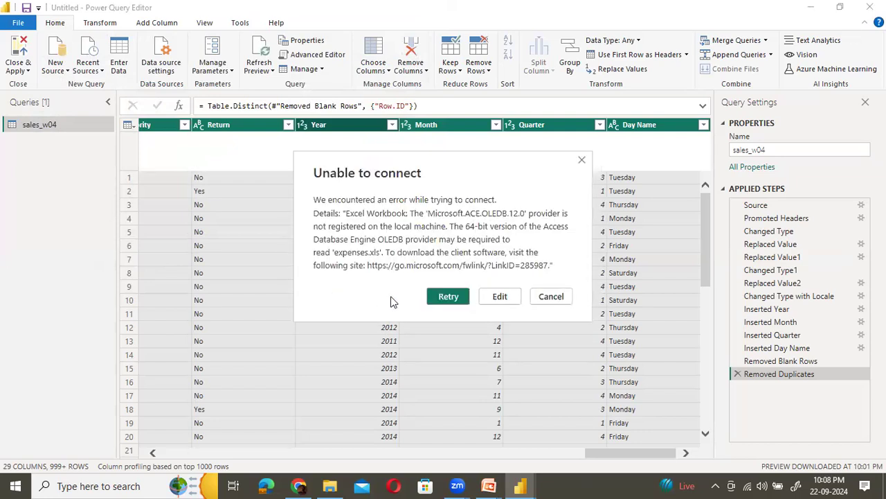
{"action": "left_click", "coordinate": [500, 297]}
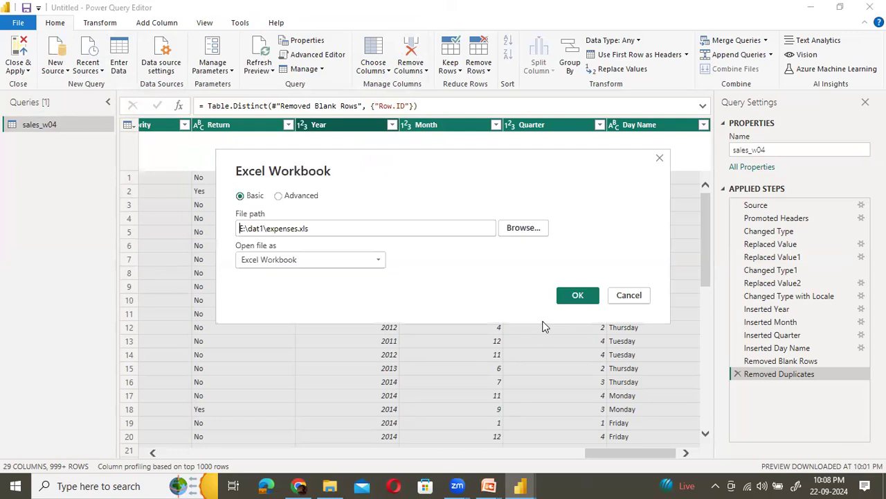
{"action": "left_click", "coordinate": [629, 295]}
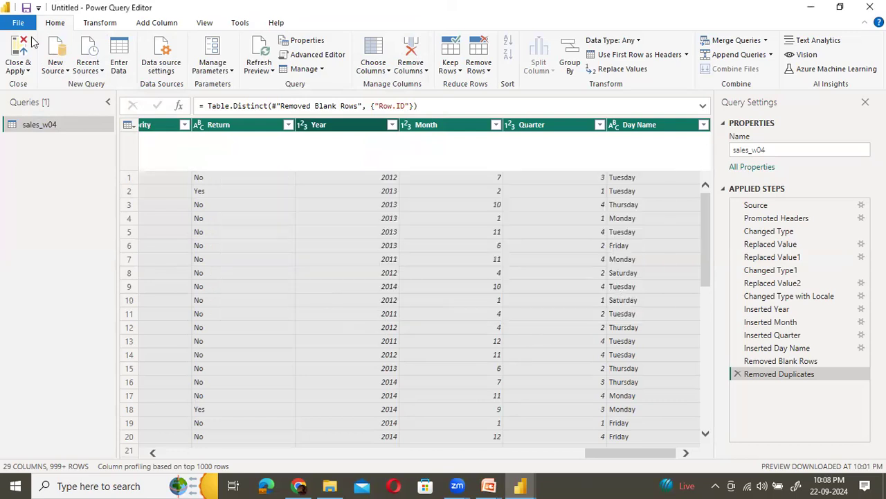
Import the Expenses sheet of expenses.xlsx from the dat1 folder as a new query.
{"action": "left_click", "coordinate": [56, 63]}
{"action": "left_click", "coordinate": [62, 104]}
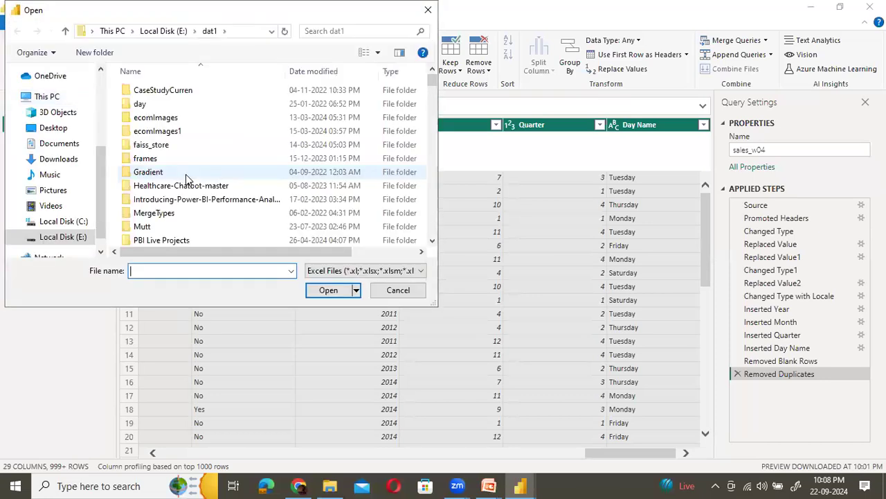
{"action": "key", "text": "e"}
{"action": "key", "text": "e"}
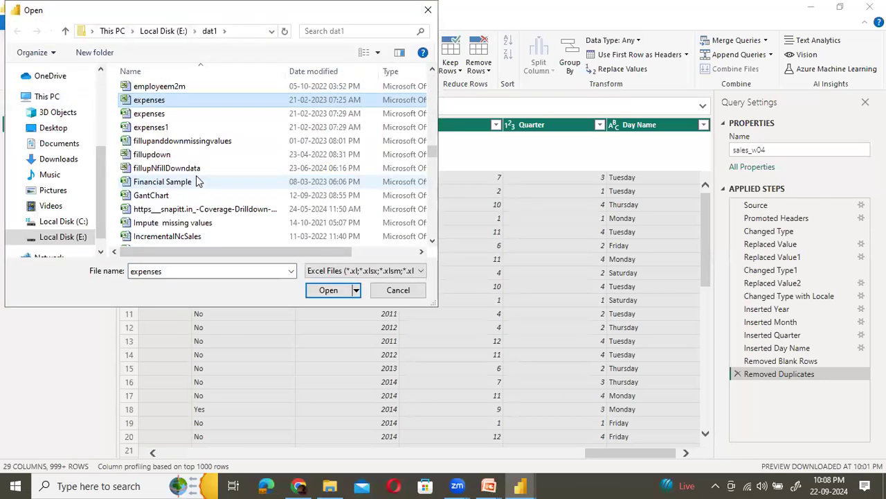
{"action": "left_click", "coordinate": [162, 113]}
{"action": "left_click", "coordinate": [339, 294]}
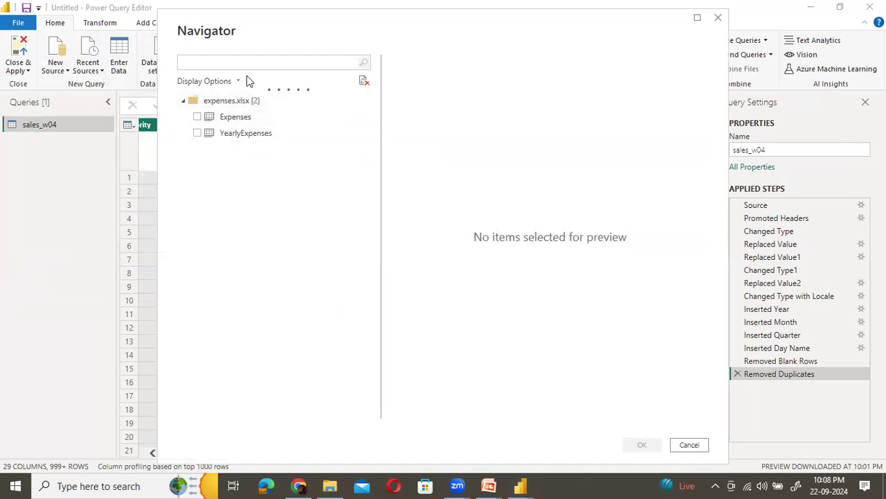
{"action": "left_click", "coordinate": [198, 117]}
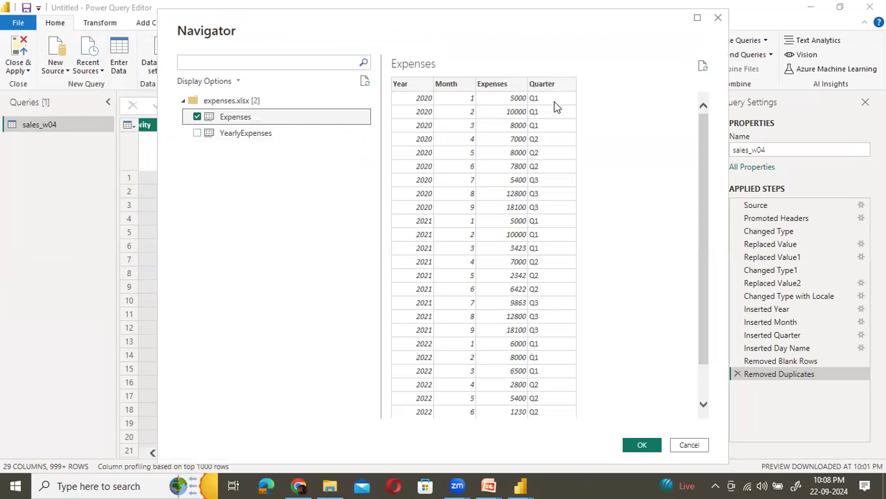
{"action": "left_click", "coordinate": [641, 444]}
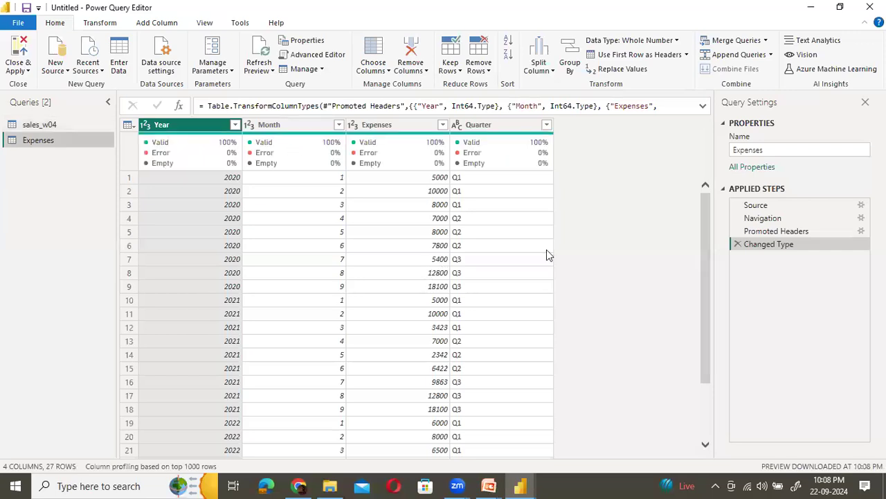
Pivot the Year column of the Expenses query, using Expenses as the values column.
{"action": "left_click", "coordinate": [106, 26]}
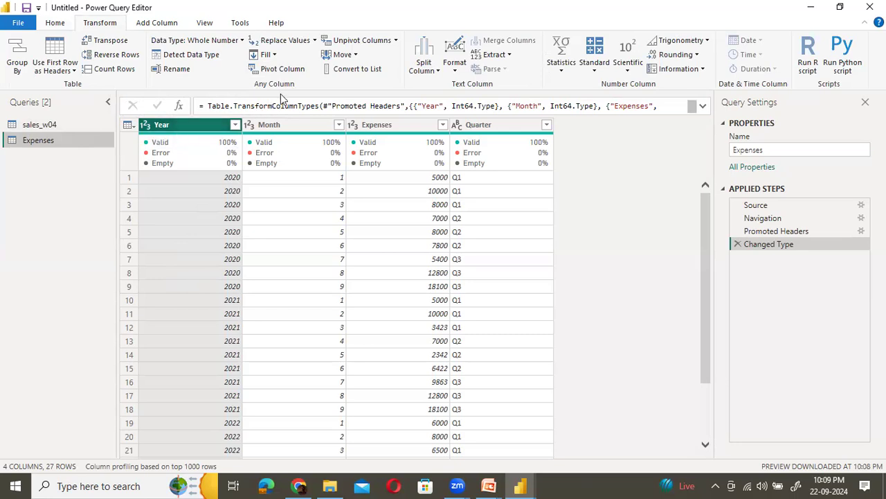
{"action": "left_click", "coordinate": [290, 68]}
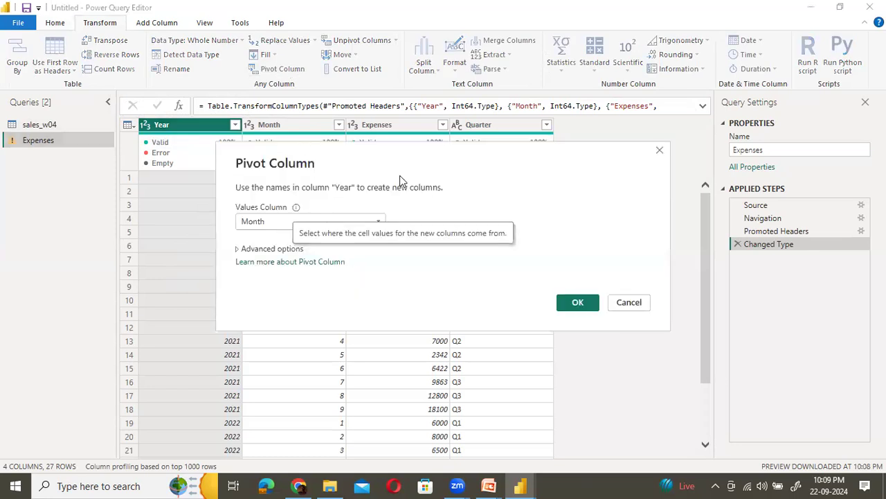
{"action": "left_click_drag", "start_coordinate": [373, 149], "coordinate": [324, 148]}
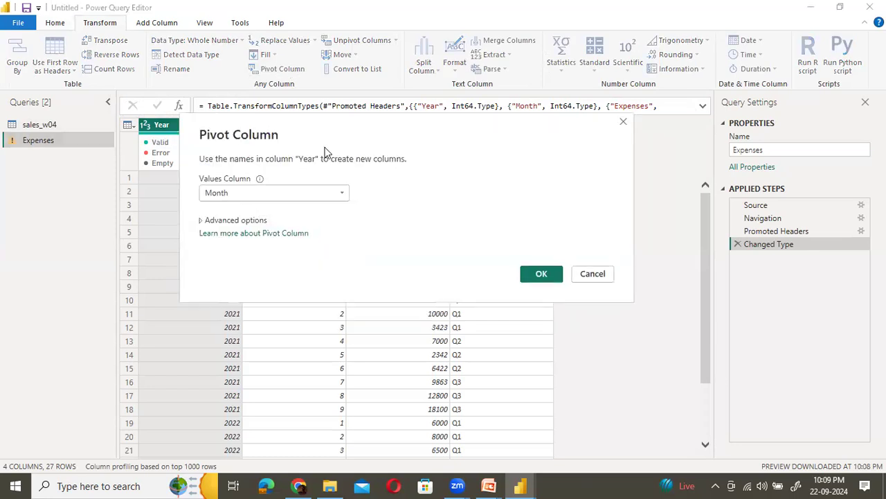
{"action": "left_click", "coordinate": [343, 194]}
{"action": "left_click", "coordinate": [439, 188]}
{"action": "left_click_drag", "start_coordinate": [324, 126], "coordinate": [426, 193]}
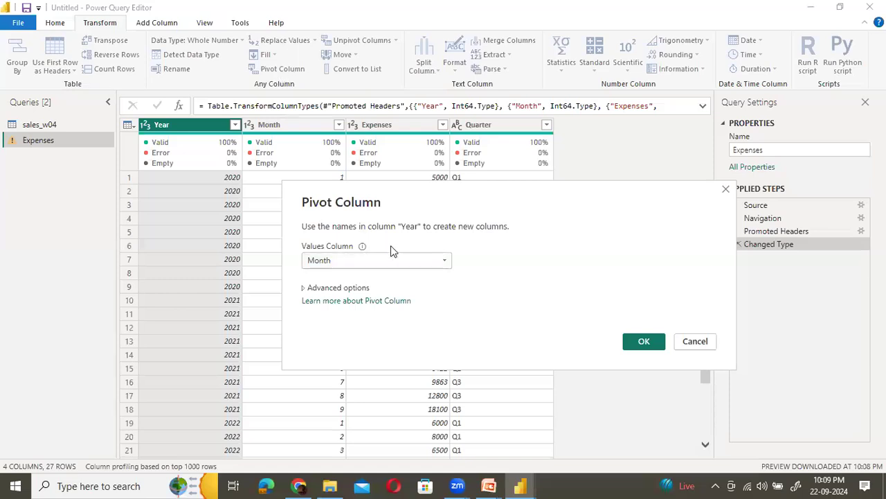
{"action": "left_click", "coordinate": [446, 265]}
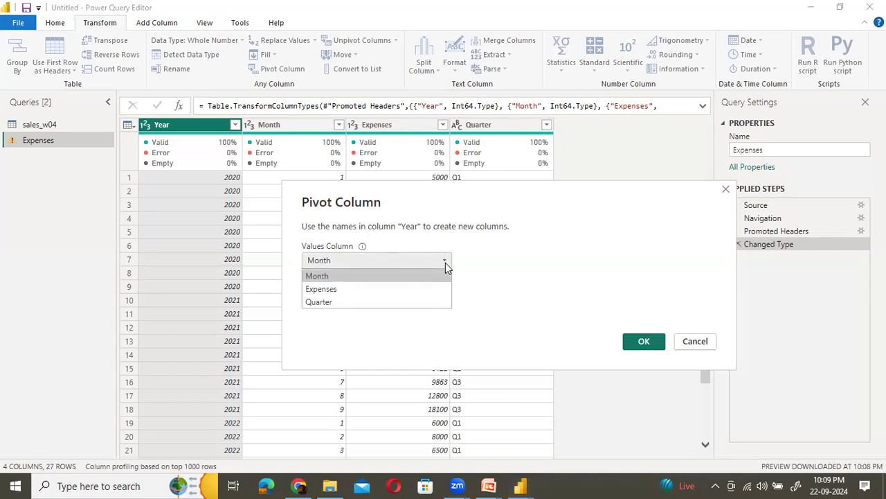
{"action": "left_click", "coordinate": [349, 289]}
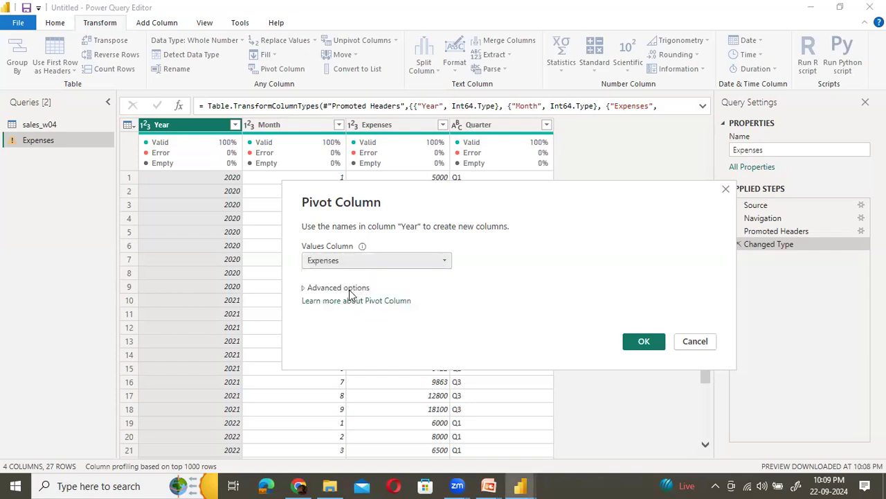
{"action": "left_click", "coordinate": [629, 340]}
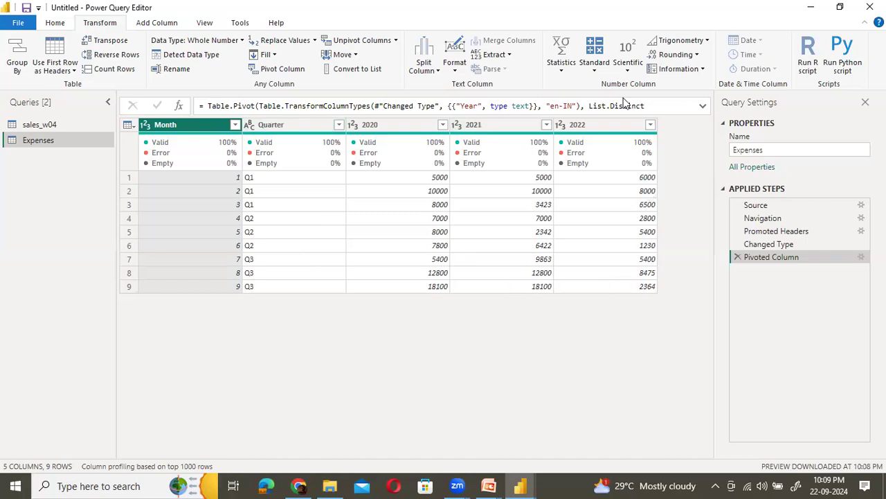
Cancel a second pivot based on the Month column, and delete the applied year pivot step.
{"action": "left_click", "coordinate": [282, 69]}
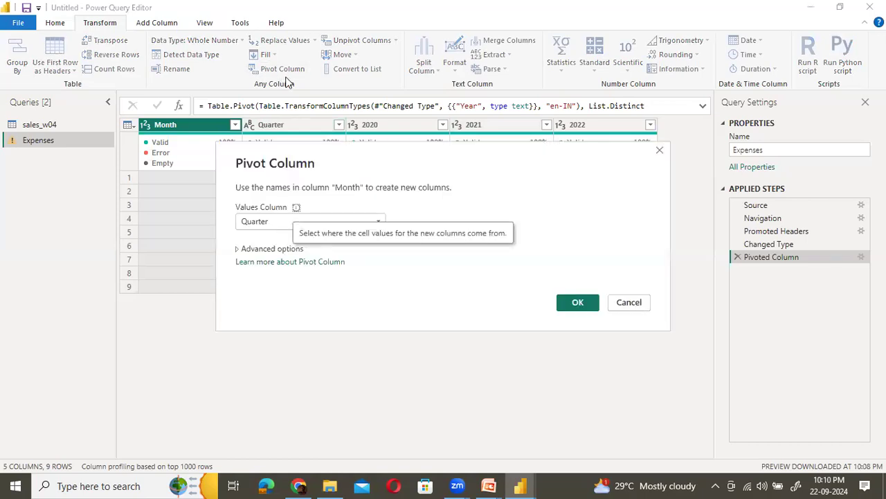
{"action": "key", "text": "Escape"}
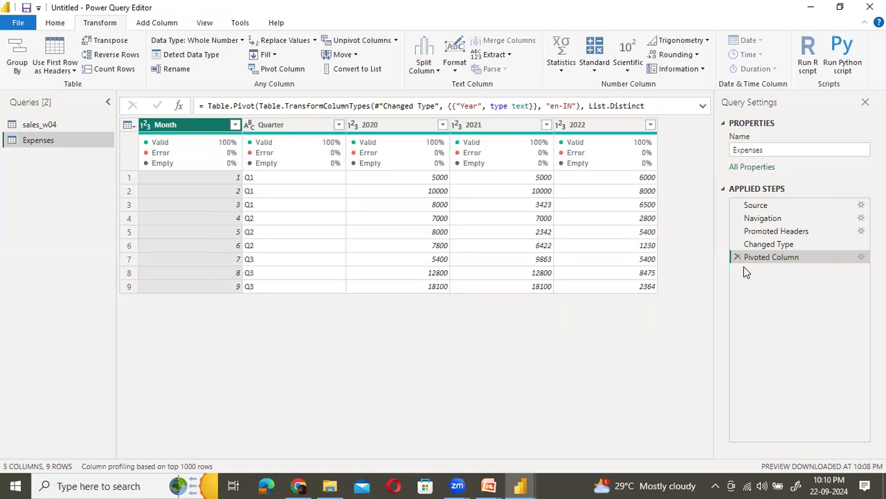
{"action": "left_click", "coordinate": [737, 257]}
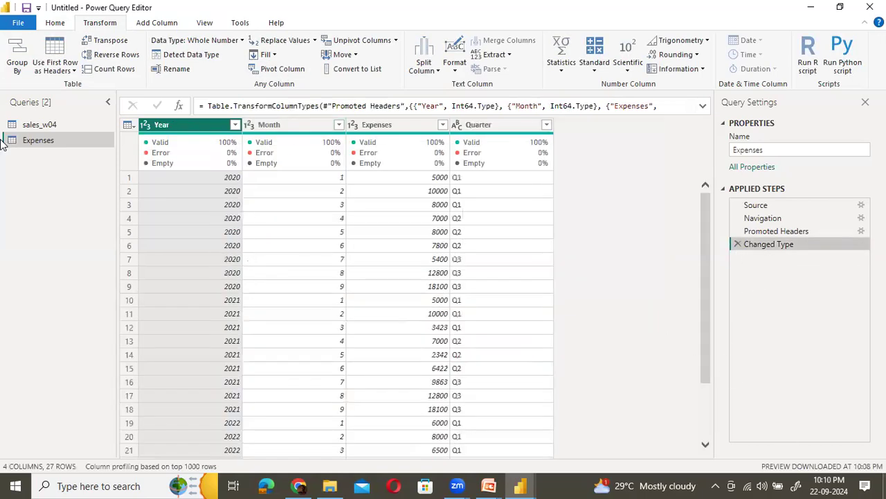
Pivot the Year column of the Expenses query again, with Expenses supplying the values.
{"action": "mouse_move", "coordinate": [295, 151]}
{"action": "left_click", "coordinate": [267, 69]}
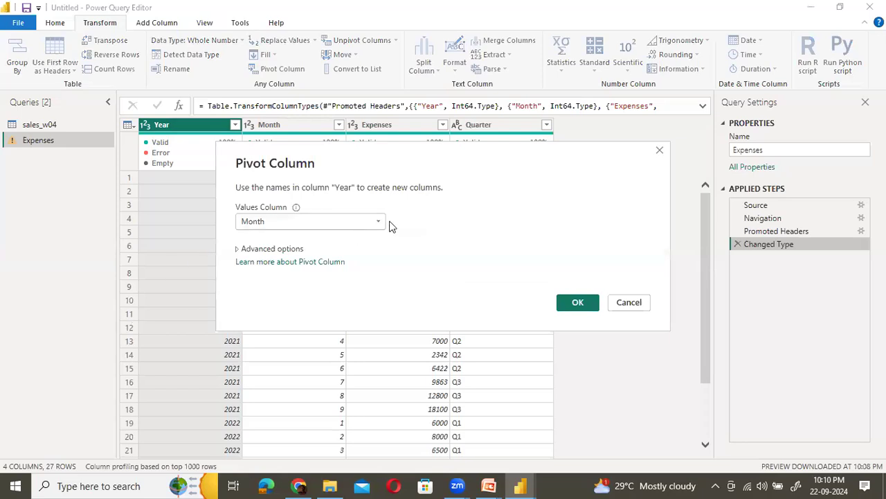
{"action": "left_click", "coordinate": [376, 221]}
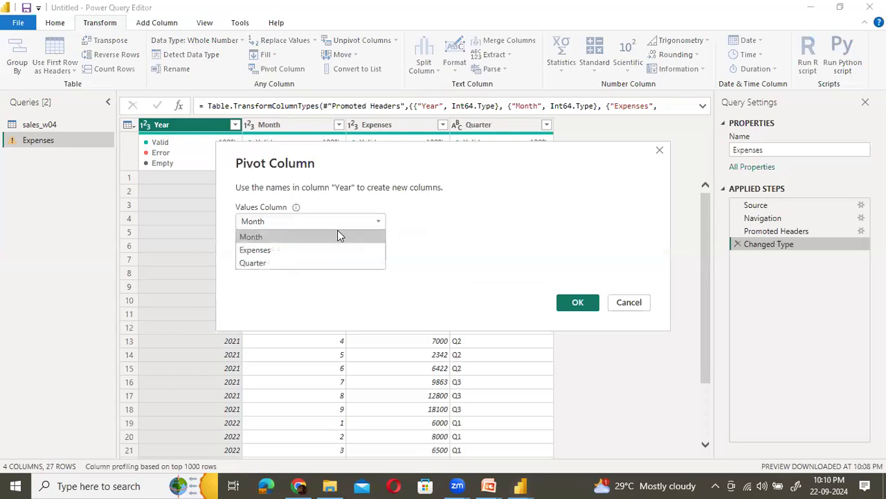
{"action": "left_click", "coordinate": [299, 251]}
{"action": "left_click", "coordinate": [579, 303]}
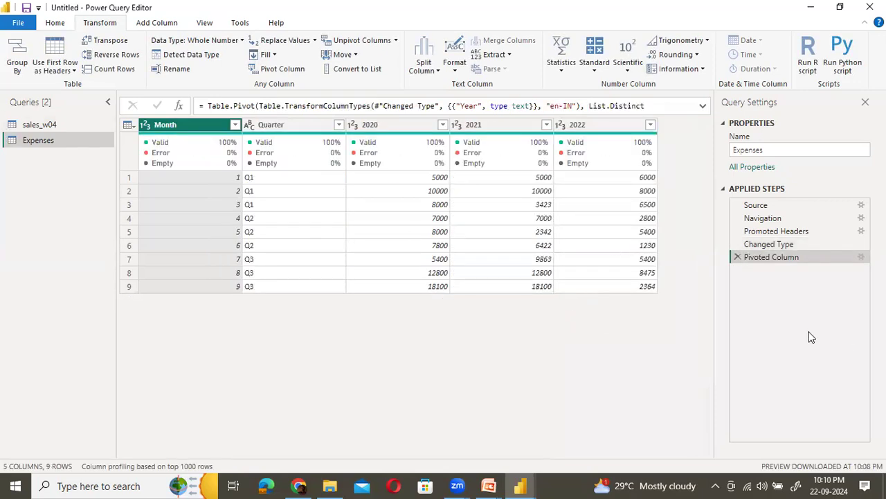
Duplicate the year-pivoted Expenses query.
{"action": "right_click", "coordinate": [54, 141]}
{"action": "left_click", "coordinate": [5, 146]}
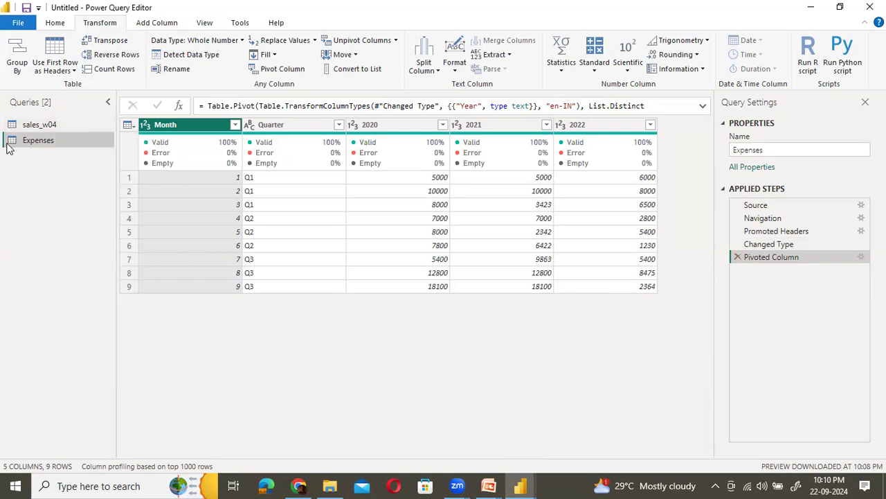
{"action": "right_click", "coordinate": [55, 140]}
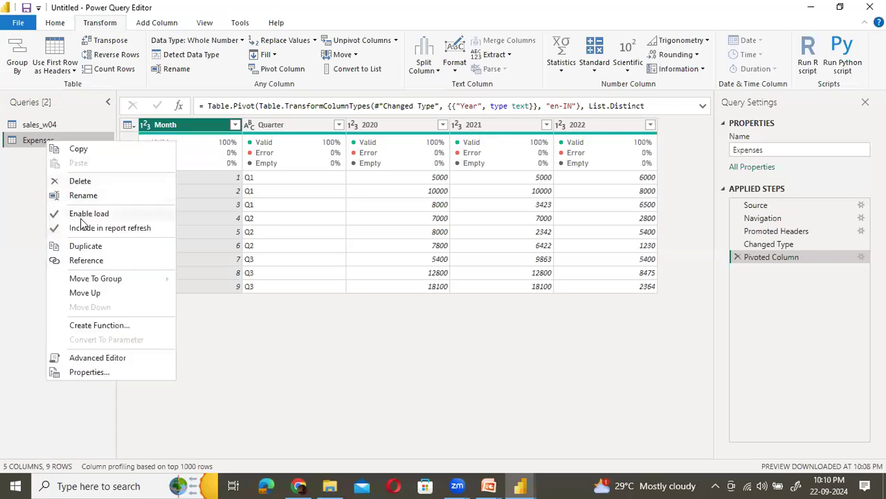
{"action": "left_click", "coordinate": [98, 246]}
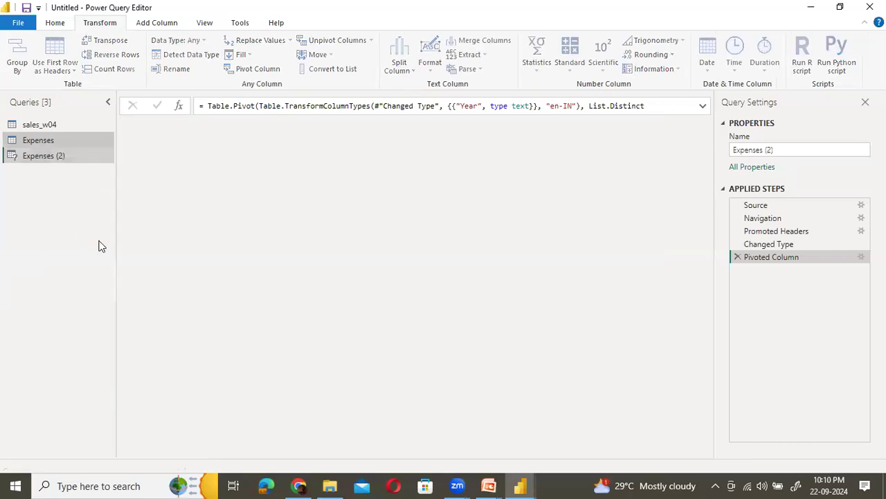
Delete the Pivoted Column step from the original Expenses query, and compare the query with its duplicate.
{"action": "left_click", "coordinate": [72, 139]}
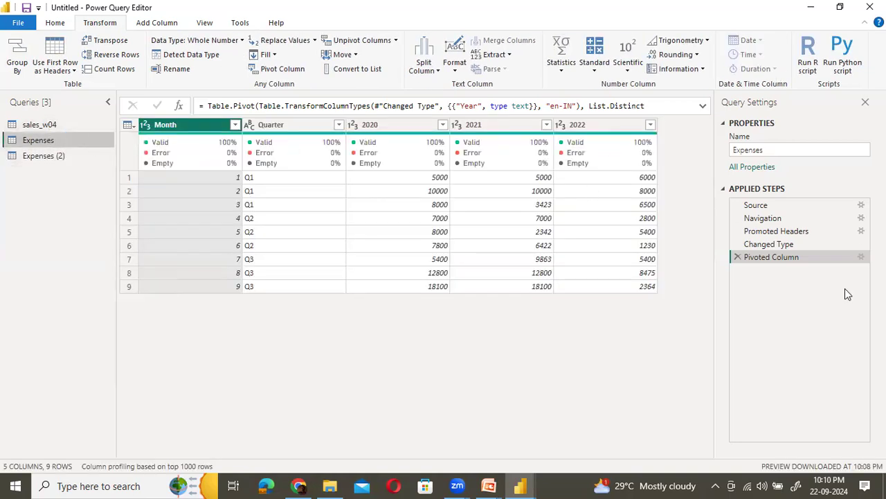
{"action": "left_click", "coordinate": [737, 257]}
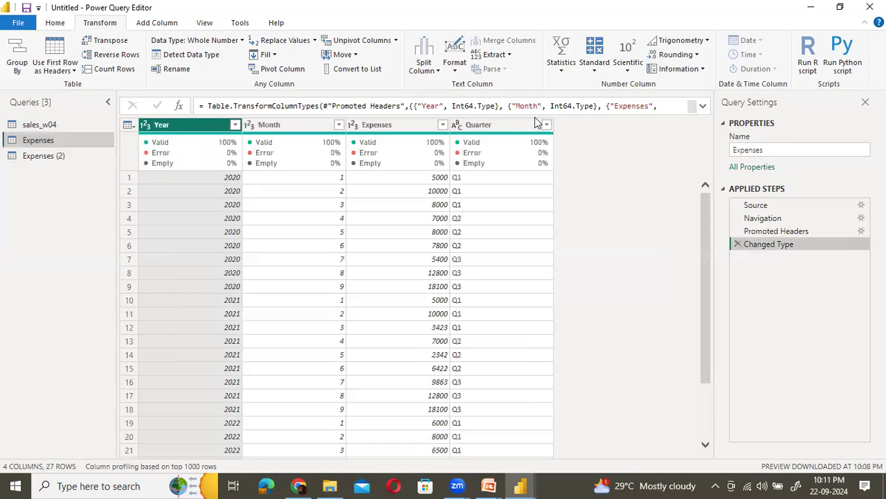
{"action": "left_click", "coordinate": [31, 156]}
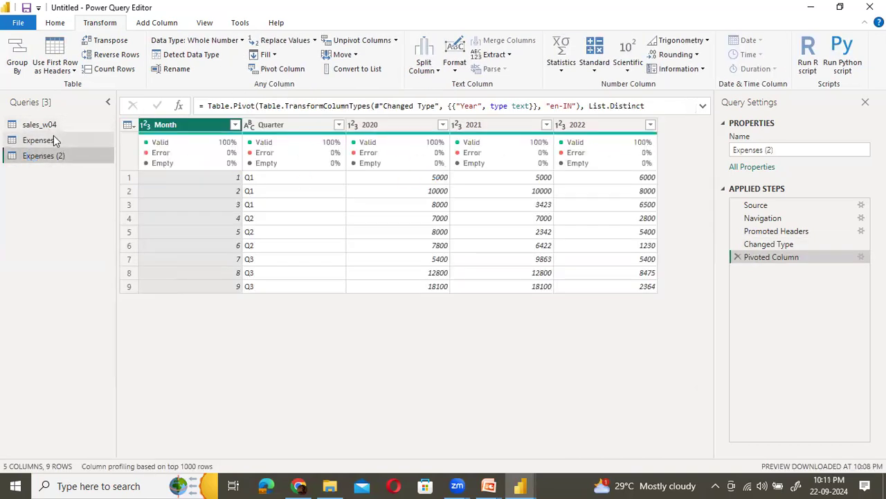
{"action": "left_click", "coordinate": [53, 138]}
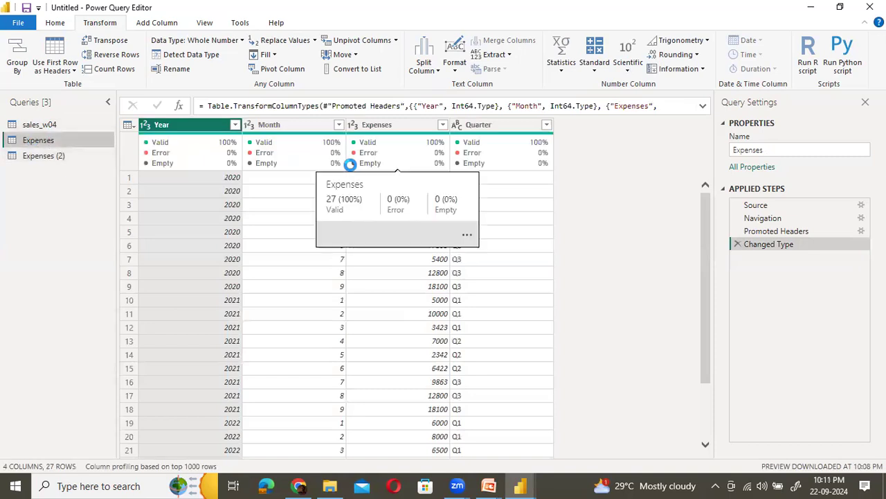
Try pivoting the Quarter column of the Expenses query with Expenses as the values, and delete the applied step it adds.
{"action": "left_click", "coordinate": [487, 123]}
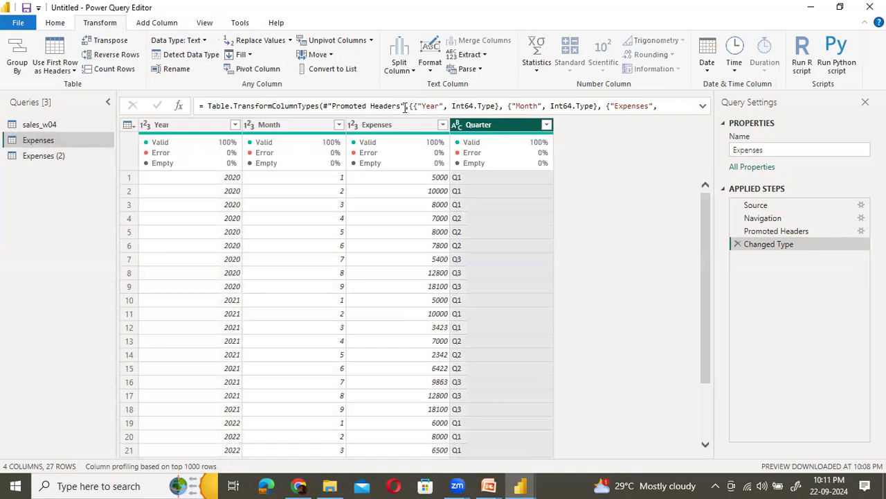
{"action": "left_click", "coordinate": [251, 68]}
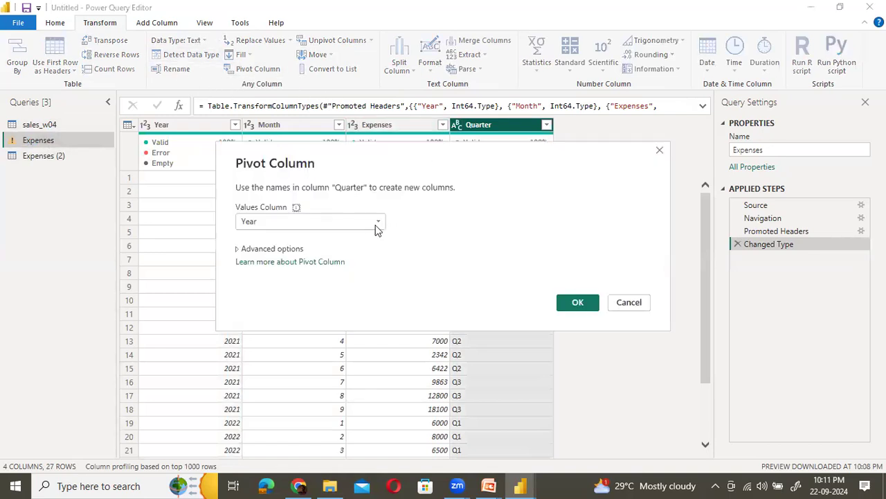
{"action": "left_click", "coordinate": [378, 220]}
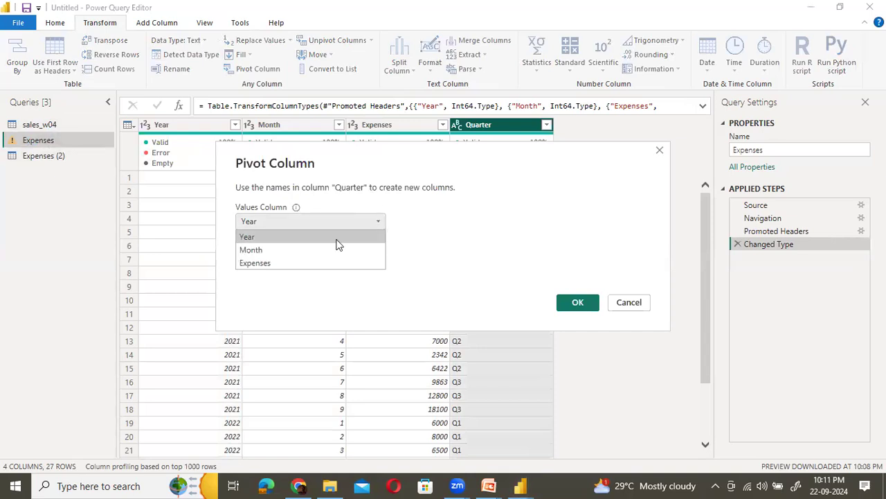
{"action": "left_click", "coordinate": [293, 262]}
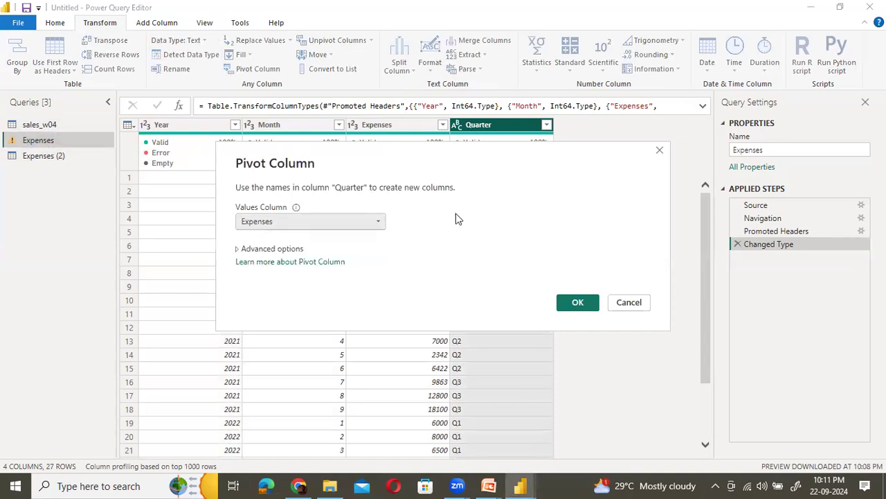
{"action": "left_click", "coordinate": [562, 305]}
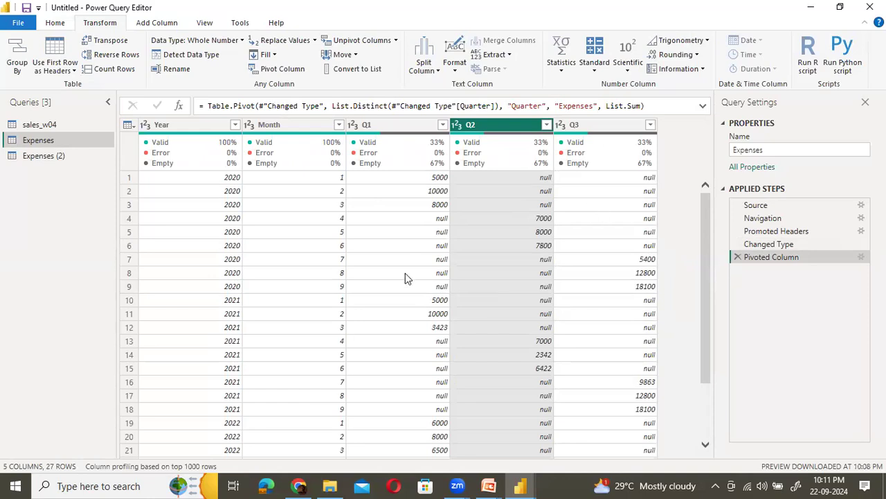
{"action": "left_click", "coordinate": [738, 257]}
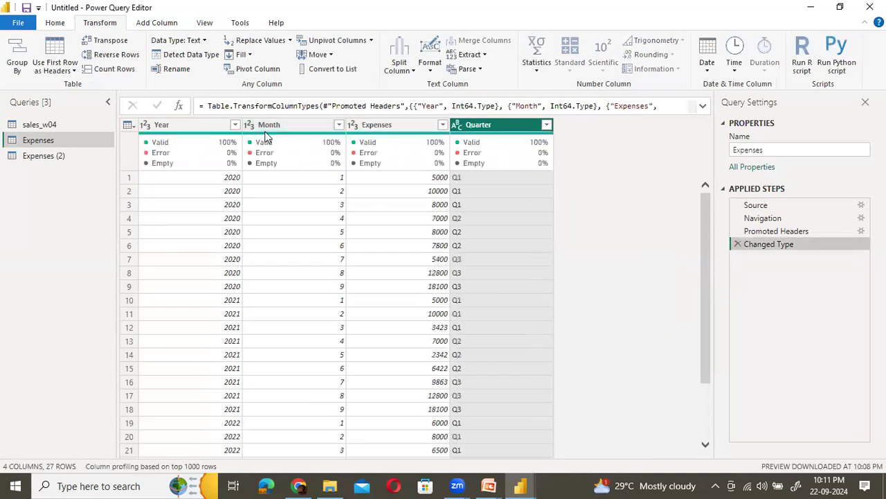
Pivot the Month column of the original Expenses query, using Expenses as the values column.
{"action": "left_click", "coordinate": [271, 126]}
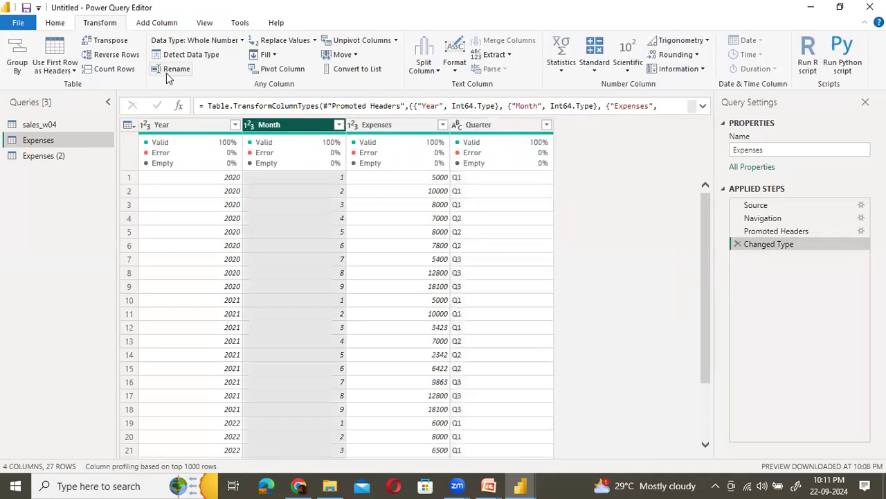
{"action": "left_click", "coordinate": [272, 70]}
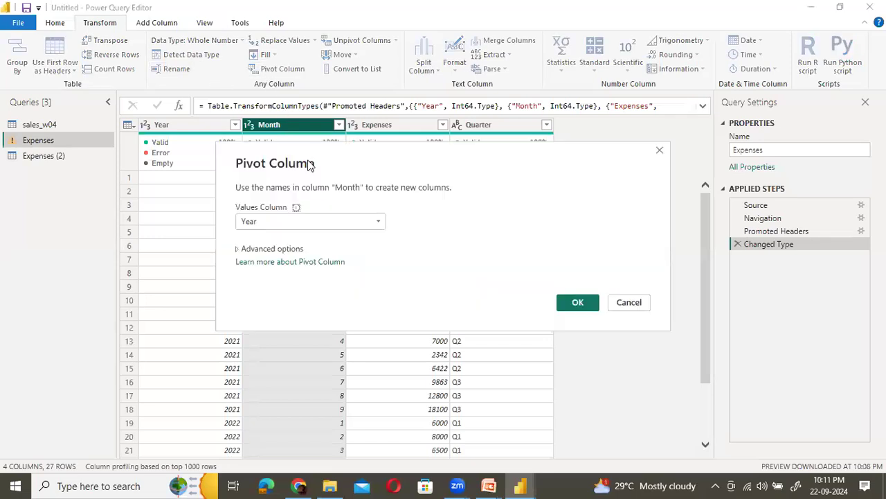
{"action": "left_click", "coordinate": [312, 221]}
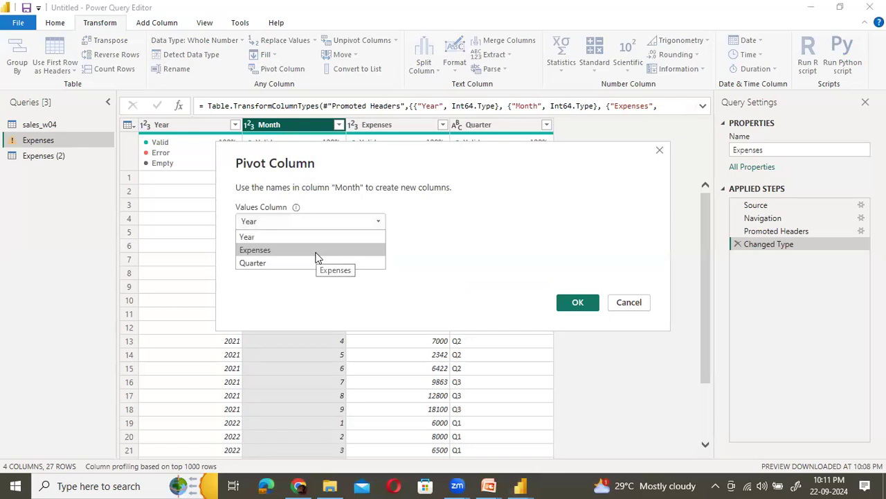
{"action": "left_click", "coordinate": [316, 256]}
{"action": "left_click", "coordinate": [577, 302]}
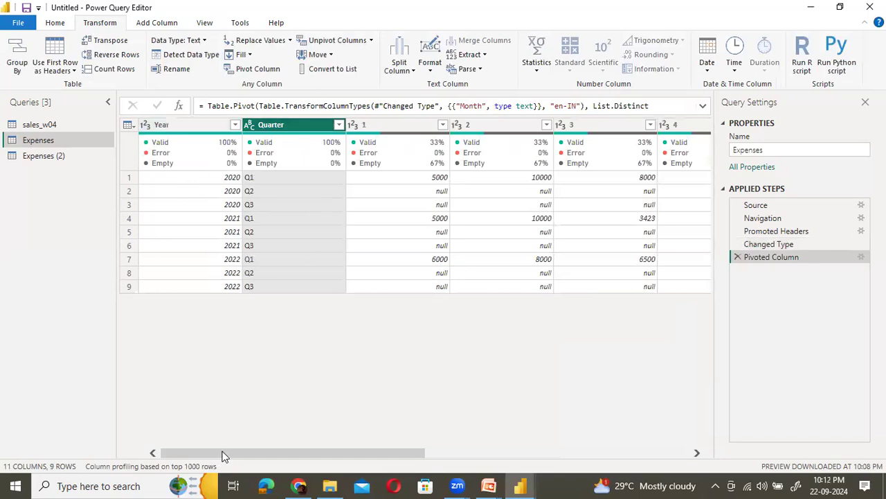
Examine the month columns across the pivoted Expenses query, and open the duplicate query Expenses (2).
{"action": "scroll", "coordinate": [297, 448], "scroll_direction": "right", "scroll_amount": 5}
{"action": "scroll", "coordinate": [321, 447], "scroll_direction": "right", "scroll_amount": 1}
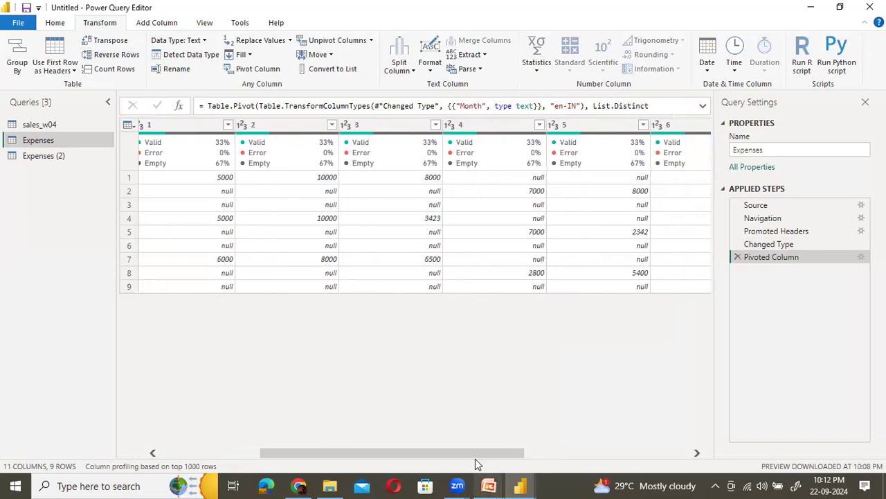
{"action": "scroll", "coordinate": [656, 429], "scroll_direction": "right", "scroll_amount": 5}
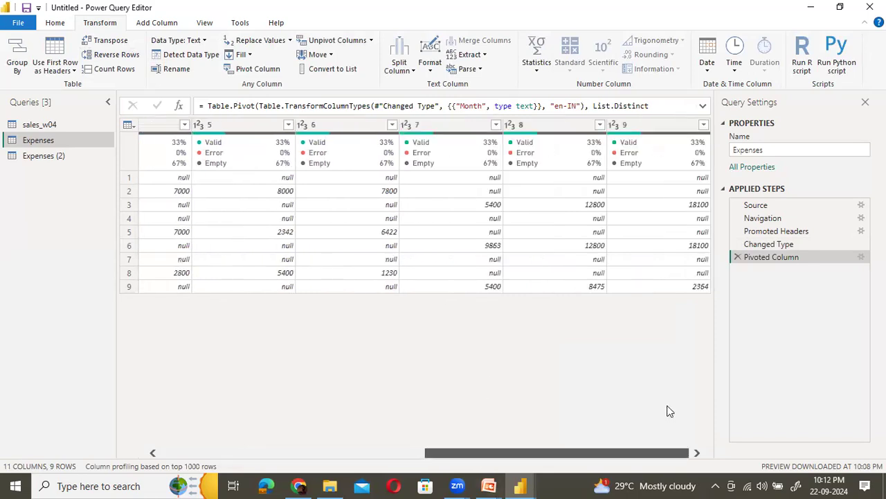
{"action": "scroll", "coordinate": [238, 388], "scroll_direction": "left", "scroll_amount": 8}
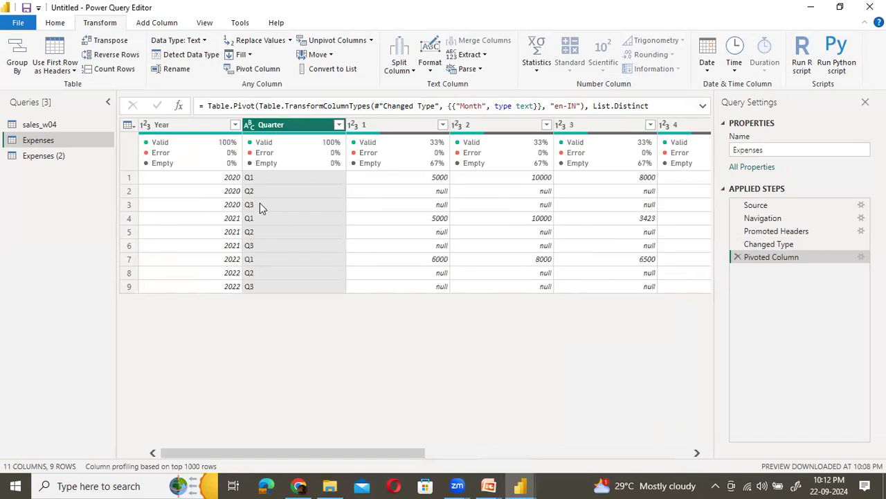
{"action": "left_click_drag", "start_coordinate": [340, 454], "coordinate": [129, 415]}
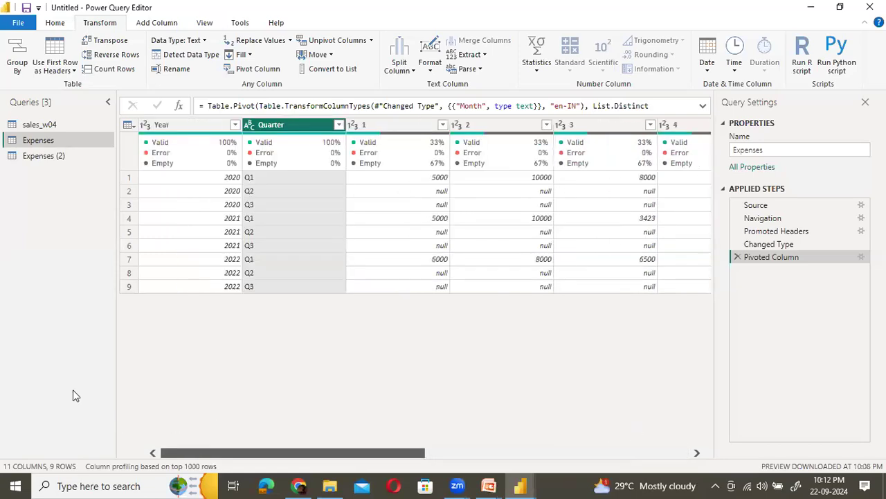
{"action": "left_click", "coordinate": [31, 157]}
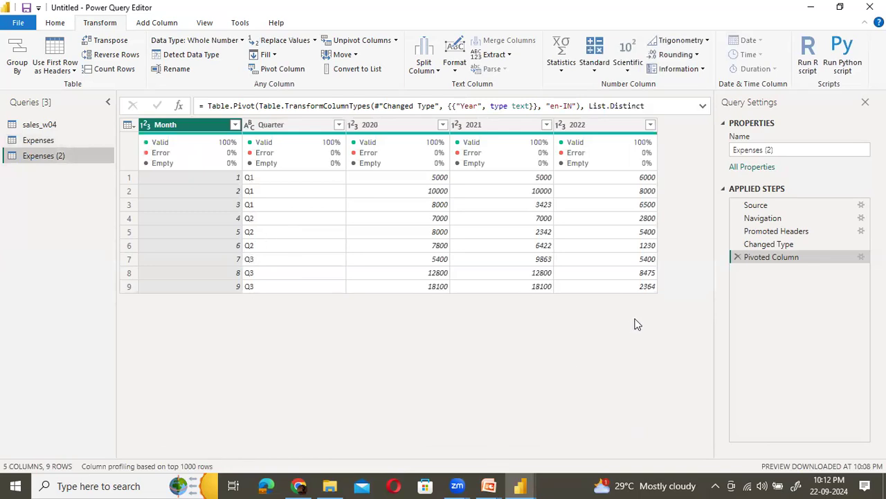
Compare the month-pivoted Expenses query with the year-pivoted Expenses (2) query, checking all month columns against the Month and Quarter rows.
{"action": "left_click", "coordinate": [49, 137]}
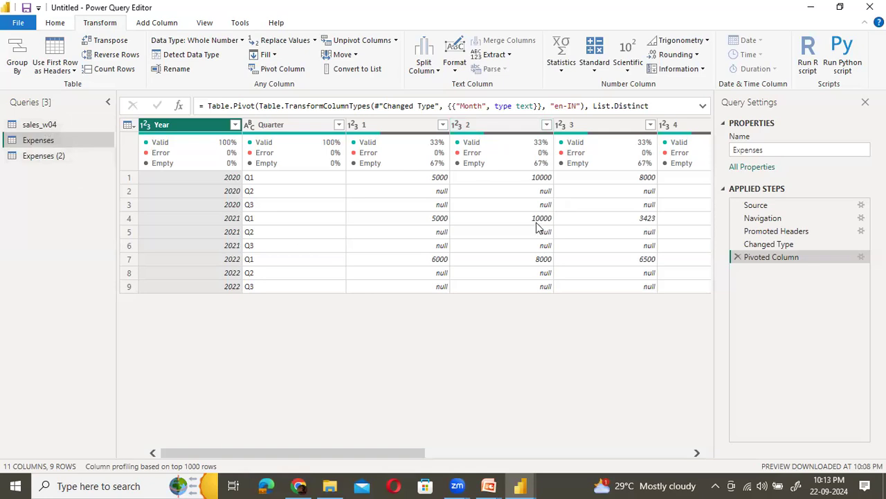
{"action": "left_click", "coordinate": [47, 158]}
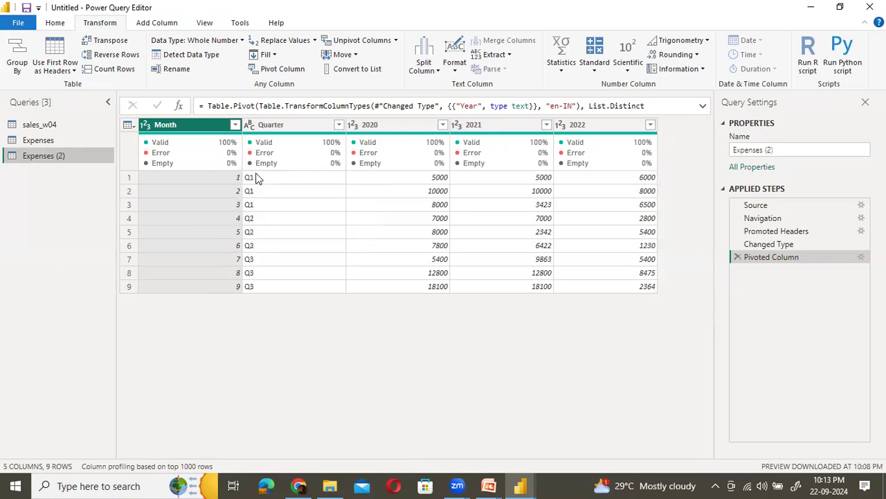
{"action": "left_click", "coordinate": [36, 139]}
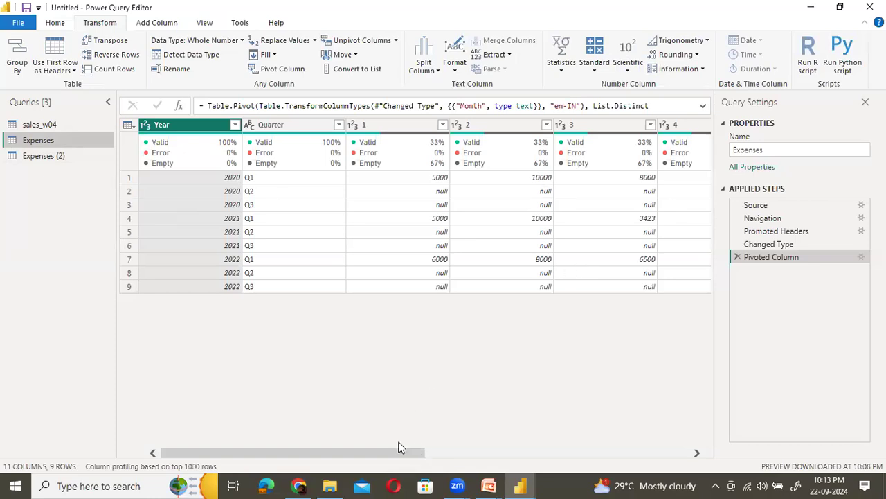
{"action": "left_click_drag", "start_coordinate": [398, 452], "coordinate": [401, 447]}
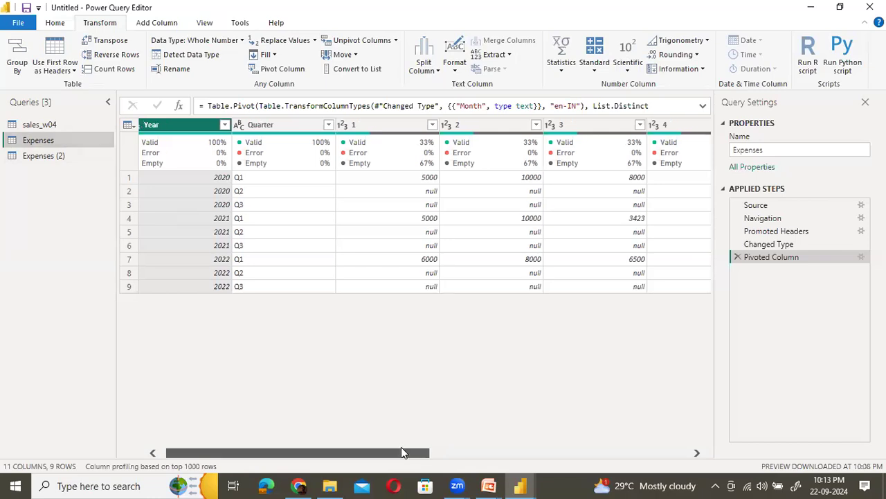
{"action": "left_click", "coordinate": [55, 156]}
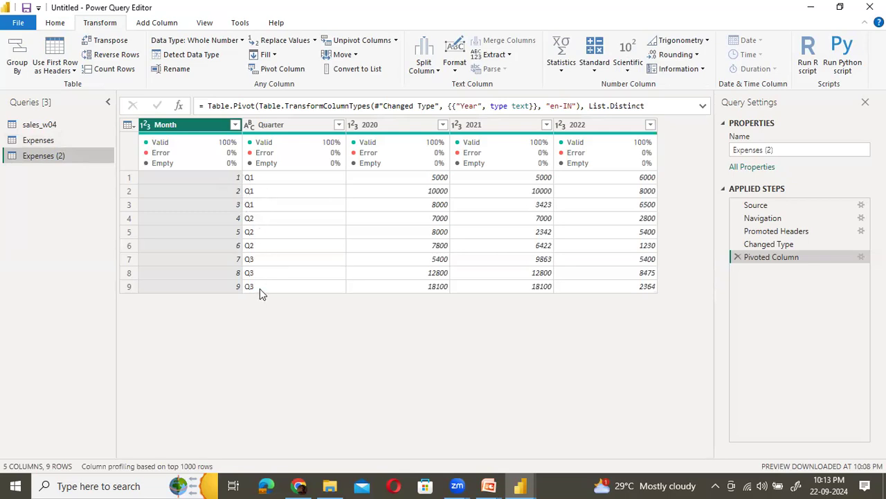
{"action": "left_click", "coordinate": [50, 138]}
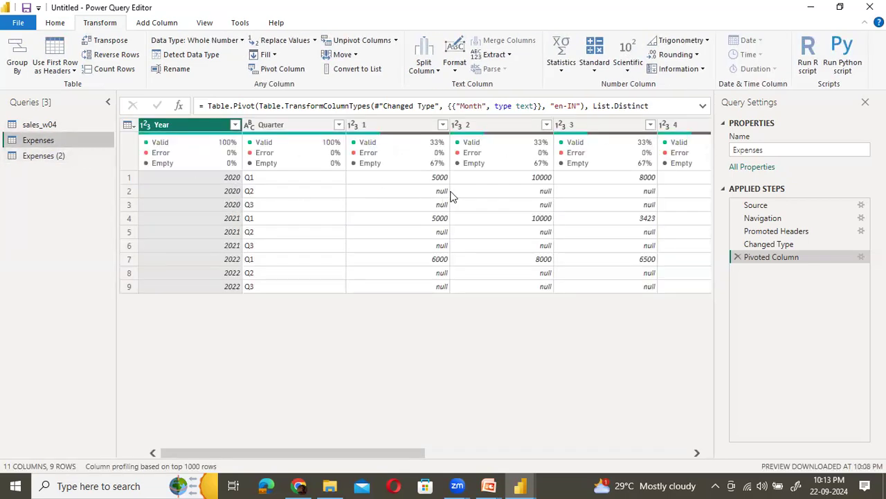
{"action": "mouse_move", "coordinate": [169, 153]}
{"action": "left_click", "coordinate": [59, 158]}
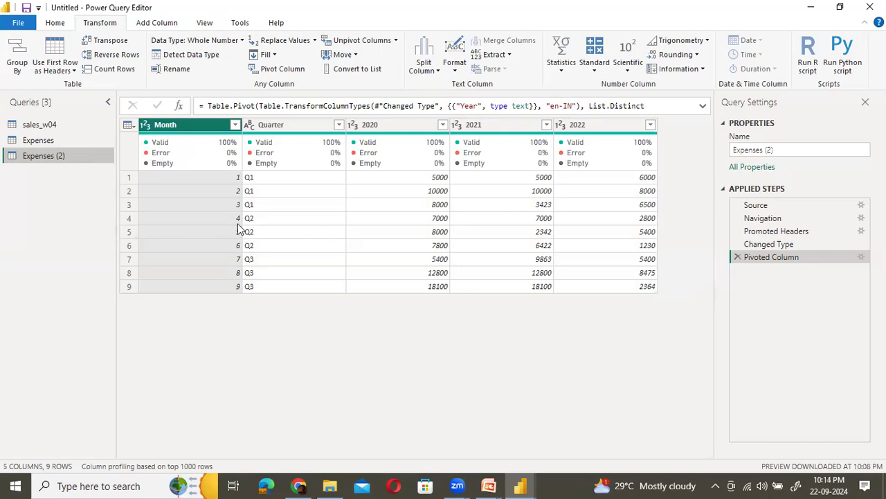
{"action": "left_click", "coordinate": [41, 141]}
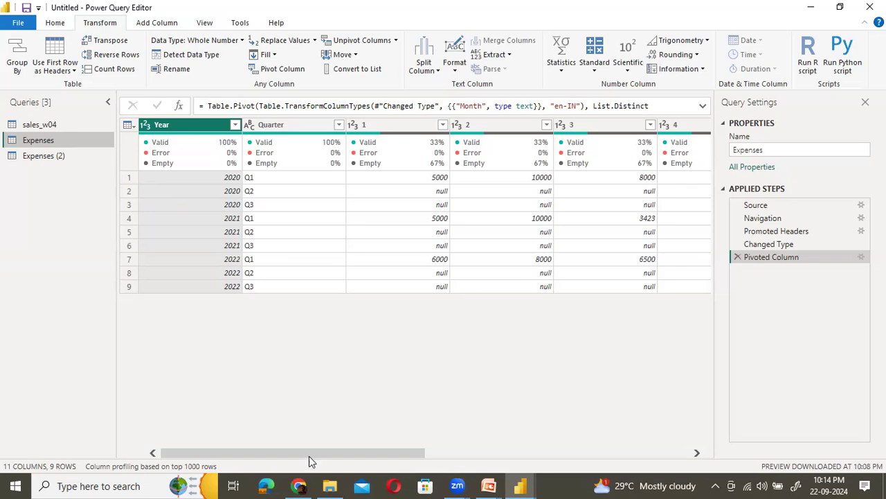
{"action": "left_click_drag", "start_coordinate": [312, 456], "coordinate": [424, 455]}
{"action": "left_click_drag", "start_coordinate": [464, 453], "coordinate": [565, 441]}
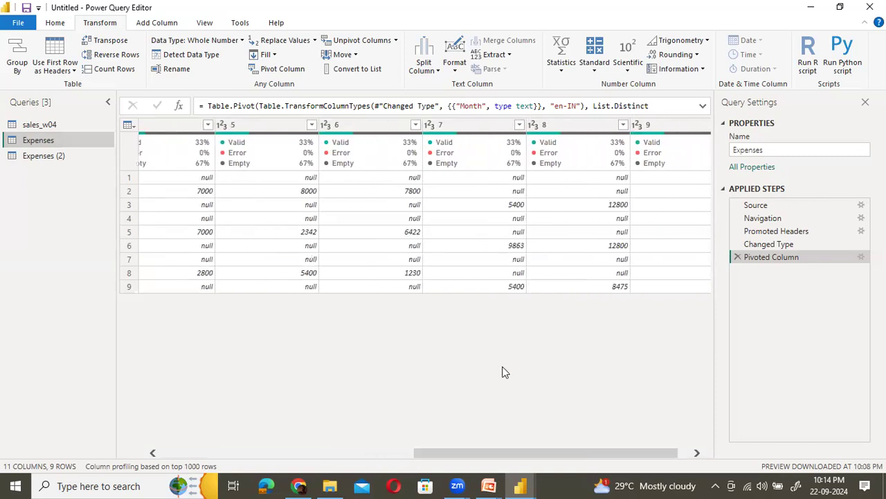
{"action": "left_click_drag", "start_coordinate": [476, 449], "coordinate": [452, 439]}
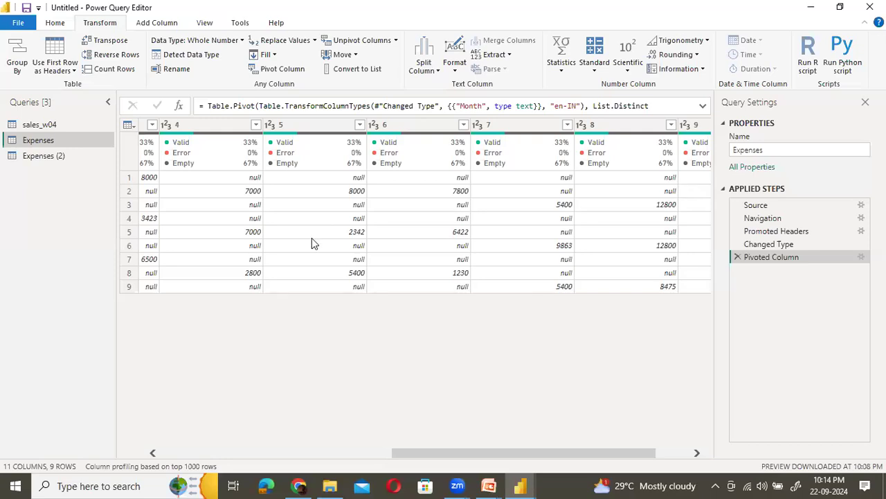
{"action": "left_click_drag", "start_coordinate": [424, 452], "coordinate": [148, 385]}
Duplicate the year-pivoted Expenses (2) query.
{"action": "left_click", "coordinate": [50, 157]}
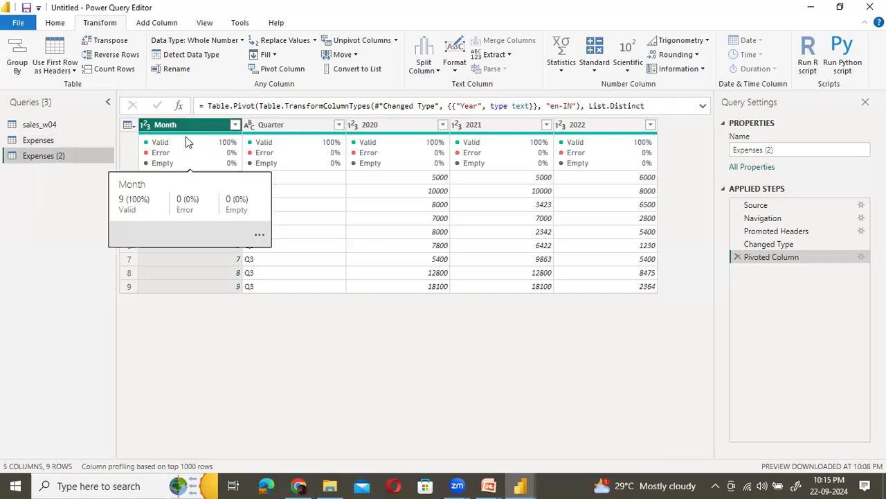
{"action": "right_click", "coordinate": [44, 159]}
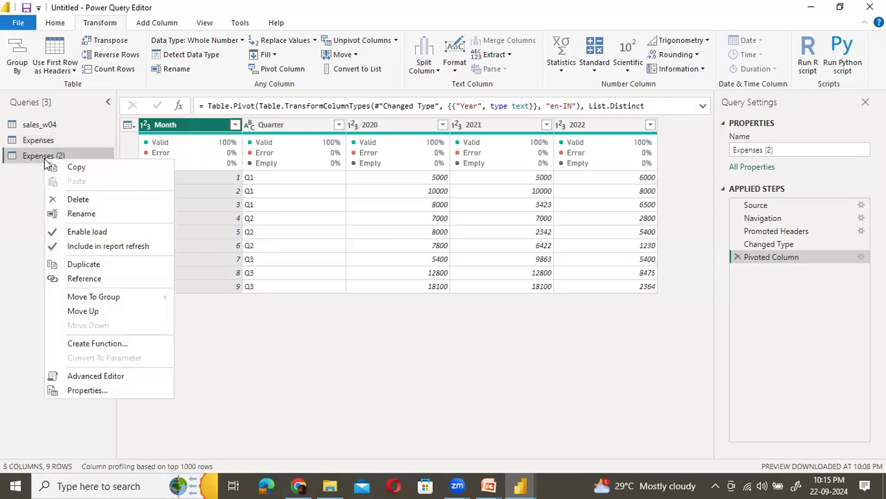
{"action": "left_click", "coordinate": [75, 265]}
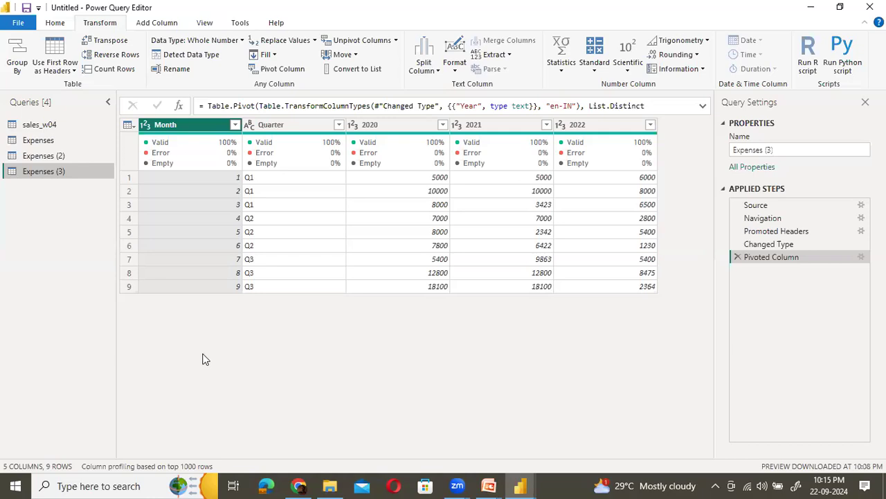
Rename the new duplicate query Expenses (3) as Unpivot_Expenses.
{"action": "right_click", "coordinate": [54, 176]}
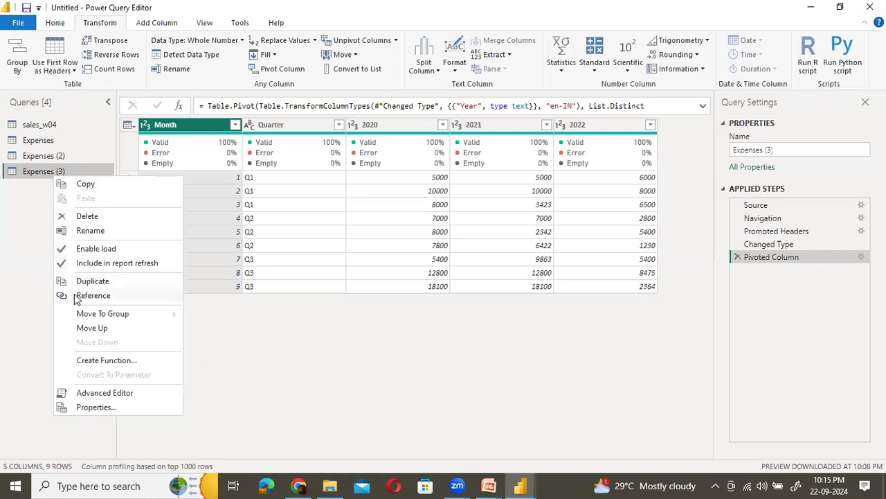
{"action": "left_click", "coordinate": [23, 296]}
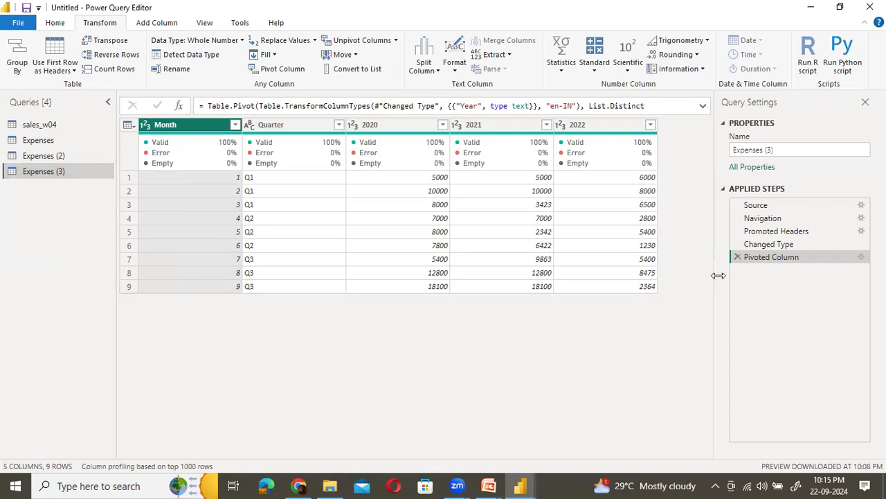
{"action": "right_click", "coordinate": [44, 174]}
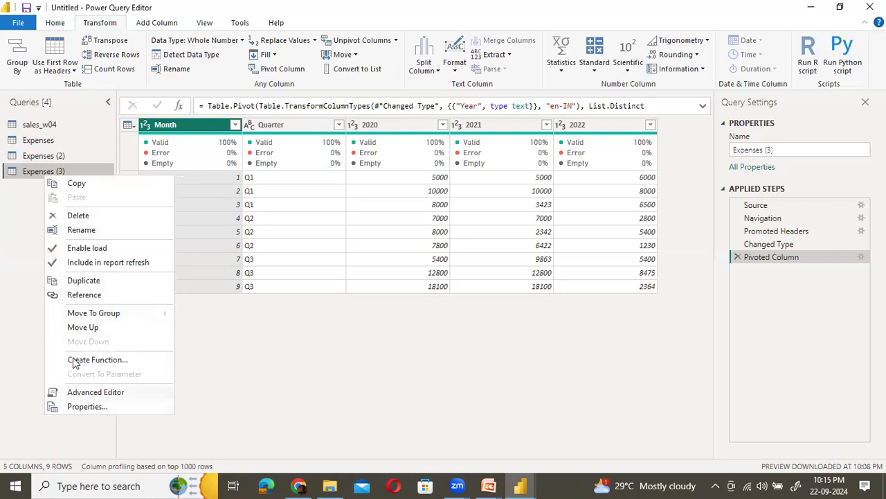
{"action": "left_click", "coordinate": [117, 230]}
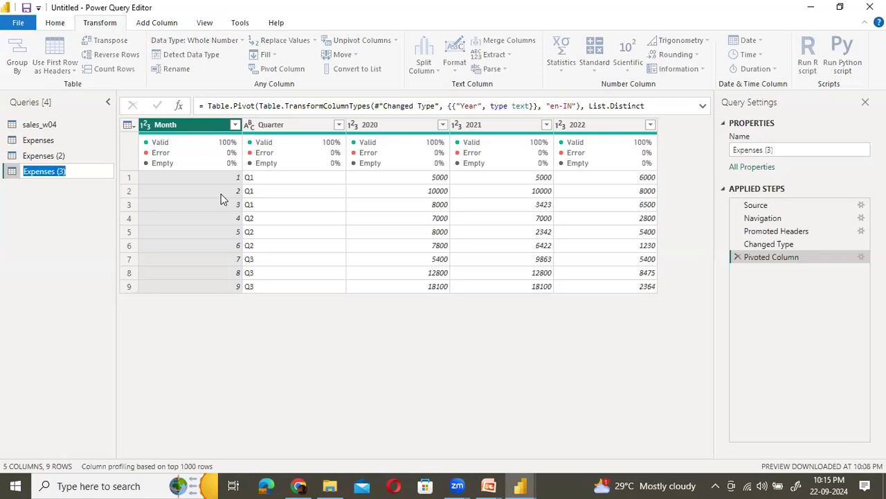
{"action": "key", "text": "Home"}
{"action": "type", "text": "Unpi"}
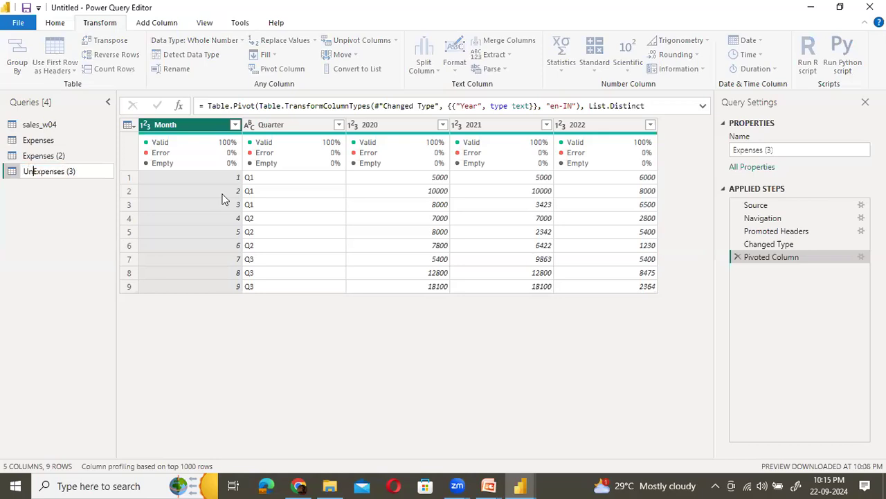
{"action": "type", "text": "vot_"}
{"action": "key", "text": "End"}
{"action": "key", "text": "BackSpace"}
{"action": "key", "text": "BackSpace"}
{"action": "key", "text": "BackSpace"}
{"action": "key", "text": "BackSpace"}
{"action": "key", "text": "Return"}
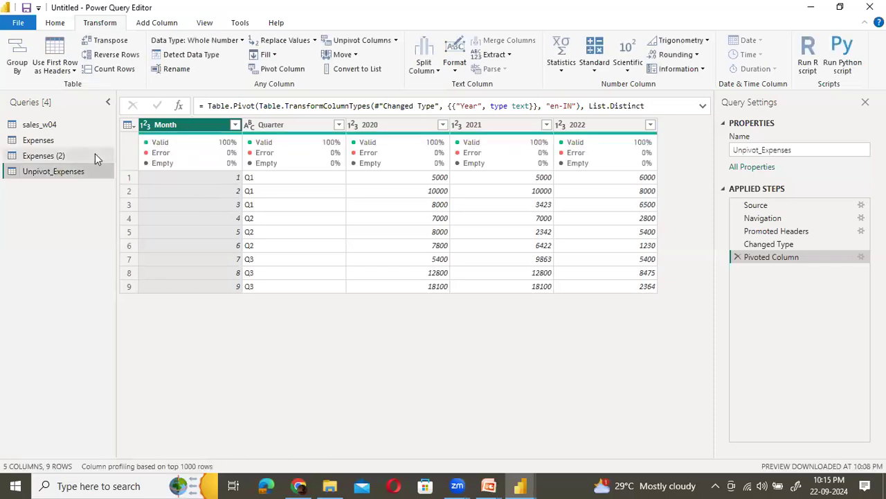
Rename the Expenses (2) query as Pivot_Expenses.
{"action": "left_click", "coordinate": [95, 153]}
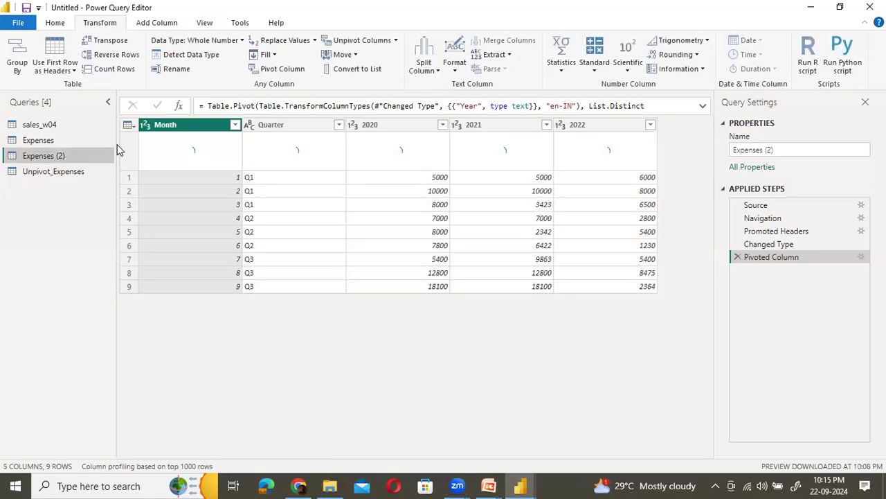
{"action": "right_click", "coordinate": [30, 155]}
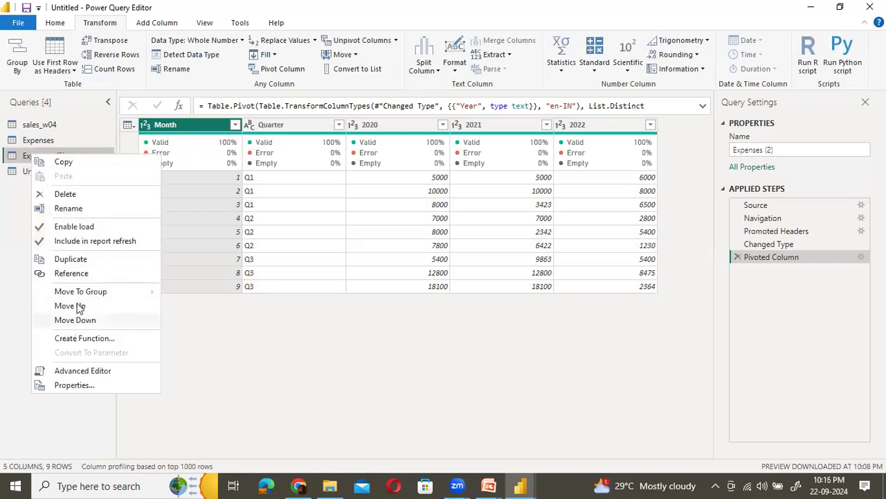
{"action": "left_click", "coordinate": [83, 208]}
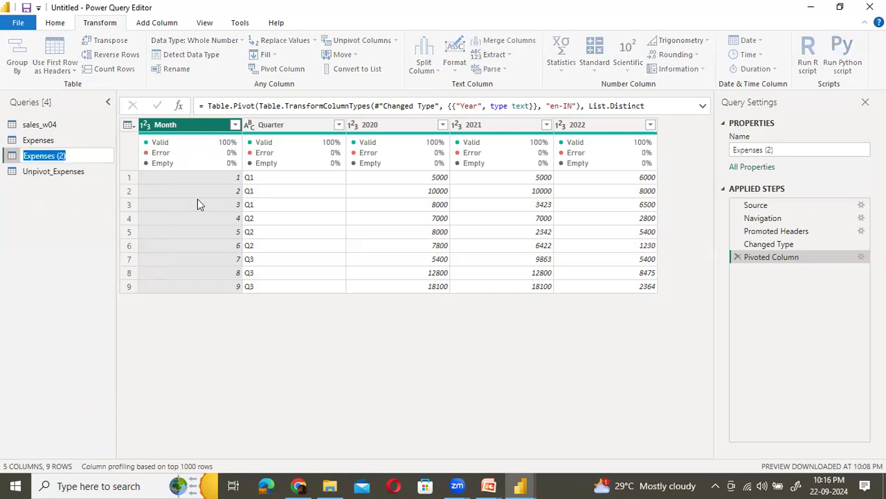
{"action": "key", "text": "Home"}
{"action": "type", "text": "Pivot_"}
{"action": "key", "text": "End"}
{"action": "key", "text": "BackSpace"}
{"action": "key", "text": "BackSpace"}
{"action": "key", "text": "BackSpace"}
{"action": "key", "text": "BackSpace"}
{"action": "key", "text": "Return"}
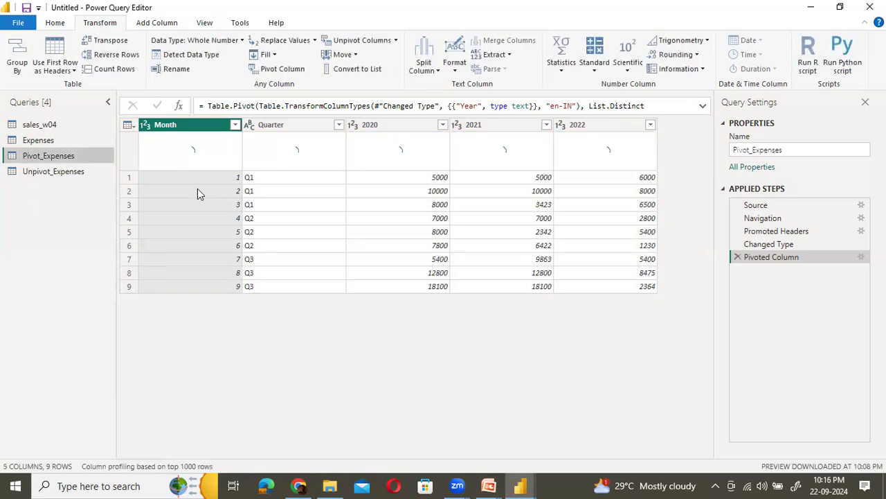
Unpivot the 2020, 2021 and 2022 columns of the Unpivot_Expenses query.
{"action": "left_click", "coordinate": [74, 173]}
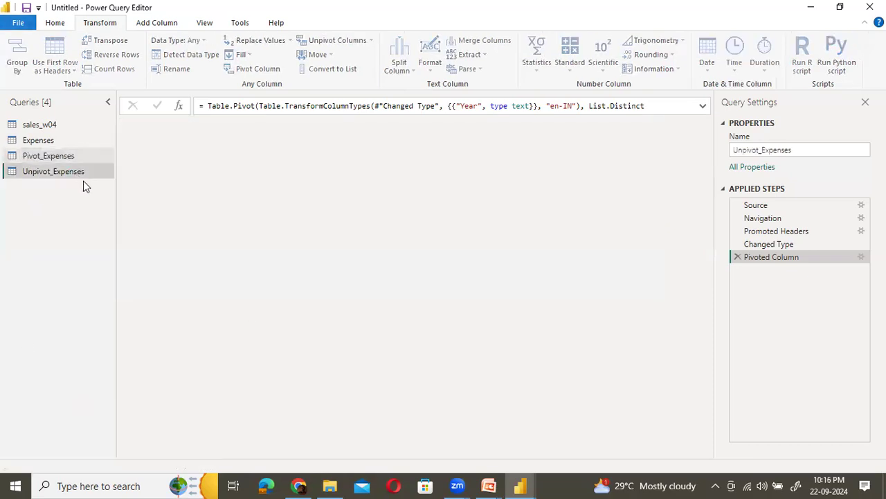
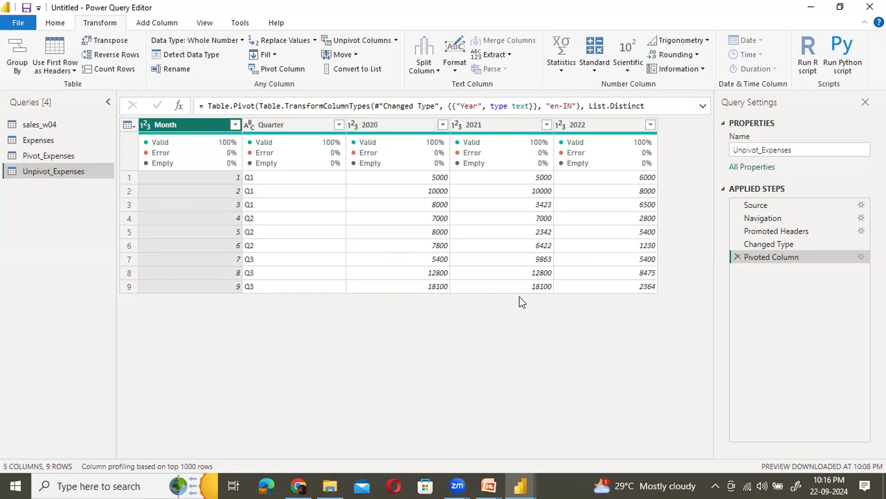
{"action": "left_click", "coordinate": [393, 128]}
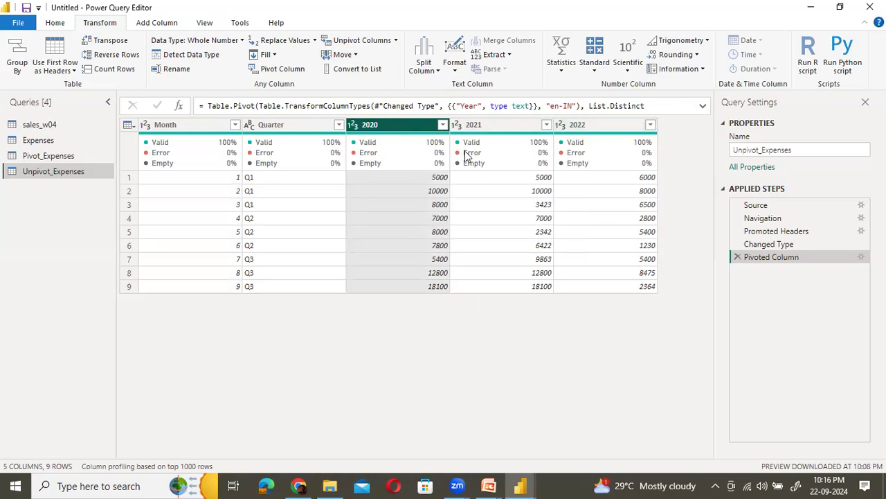
{"action": "mouse_move", "coordinate": [527, 155]}
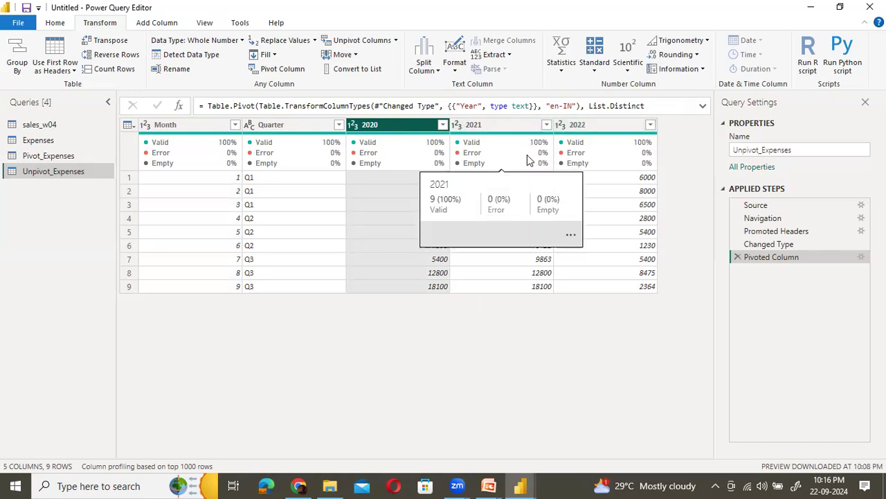
{"action": "left_click", "coordinate": [505, 125], "text": "ctrl"}
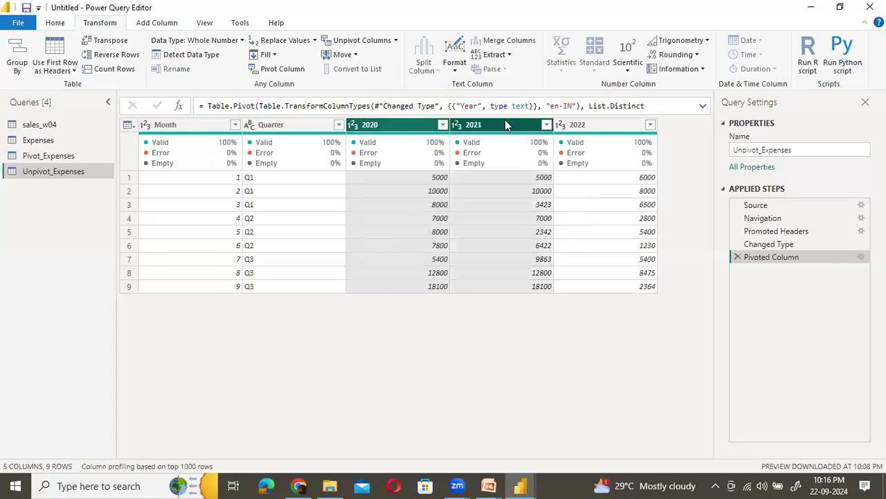
{"action": "left_click", "coordinate": [565, 125], "text": "ctrl"}
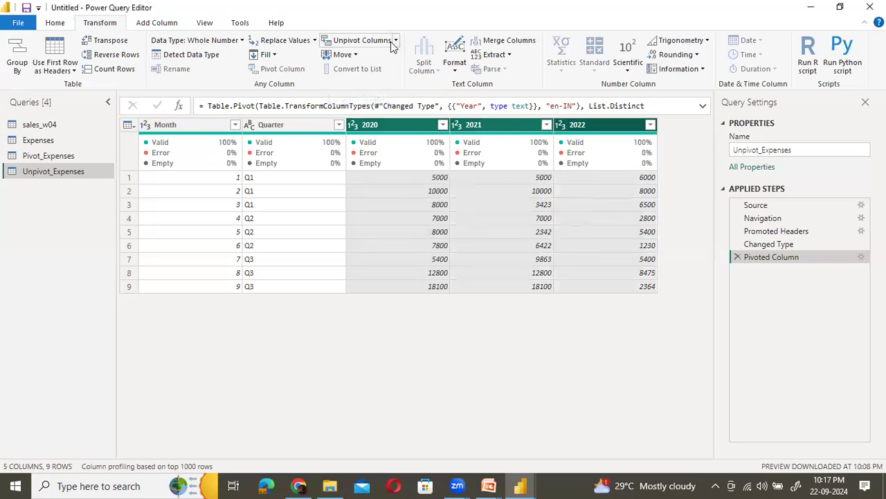
{"action": "left_click", "coordinate": [396, 43]}
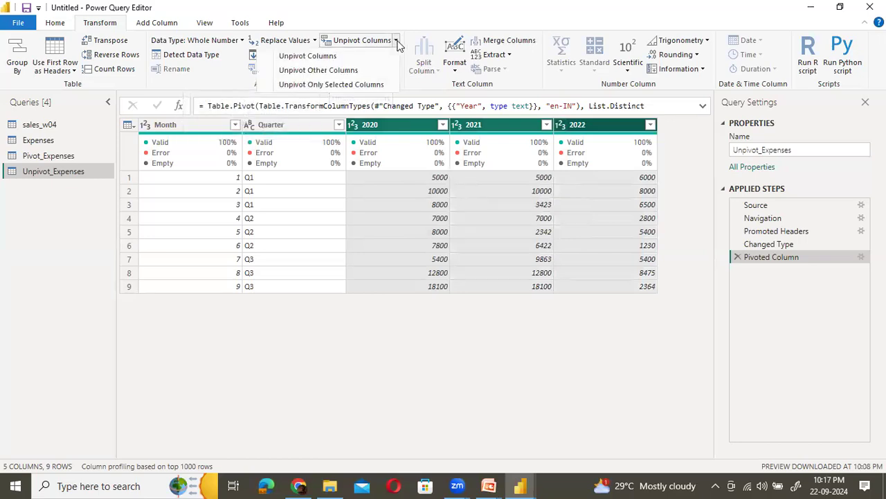
{"action": "left_click", "coordinate": [329, 59]}
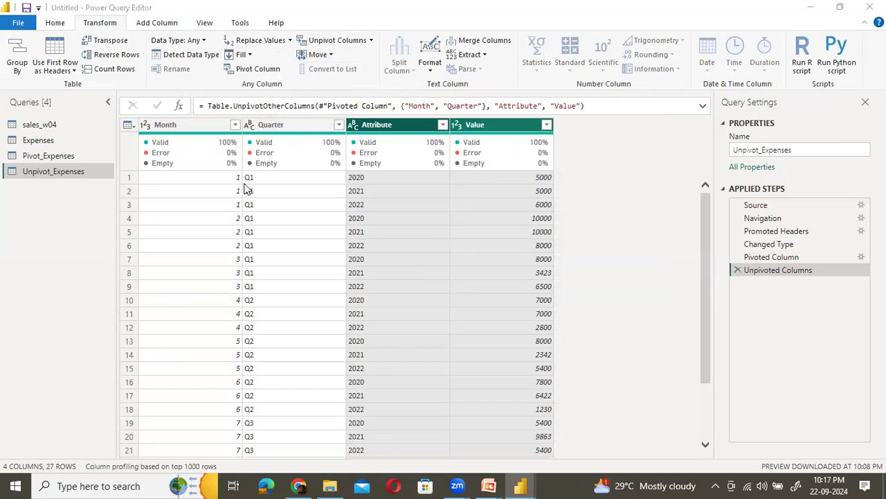
Rename the unpivoted Attribute column as Year and the Value column as Expenses.
{"action": "left_click", "coordinate": [418, 121]}
{"action": "double_click", "coordinate": [418, 121]}
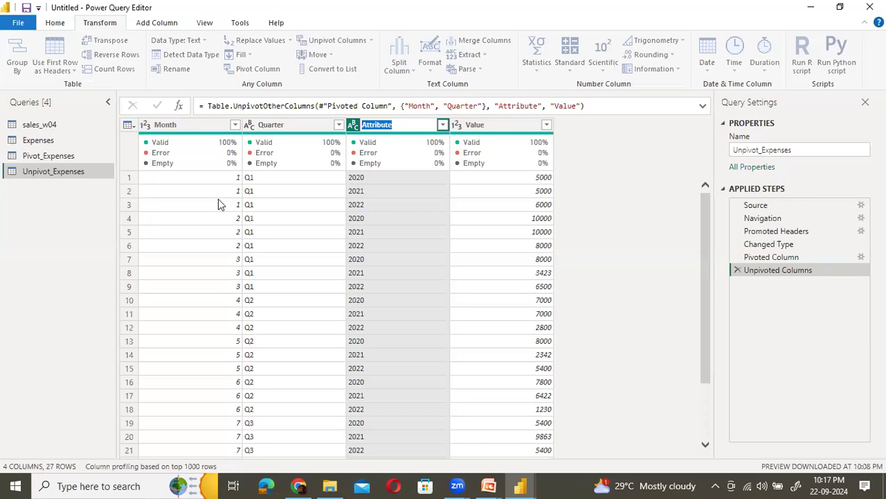
{"action": "type", "text": "Year"}
{"action": "double_click", "coordinate": [526, 125]}
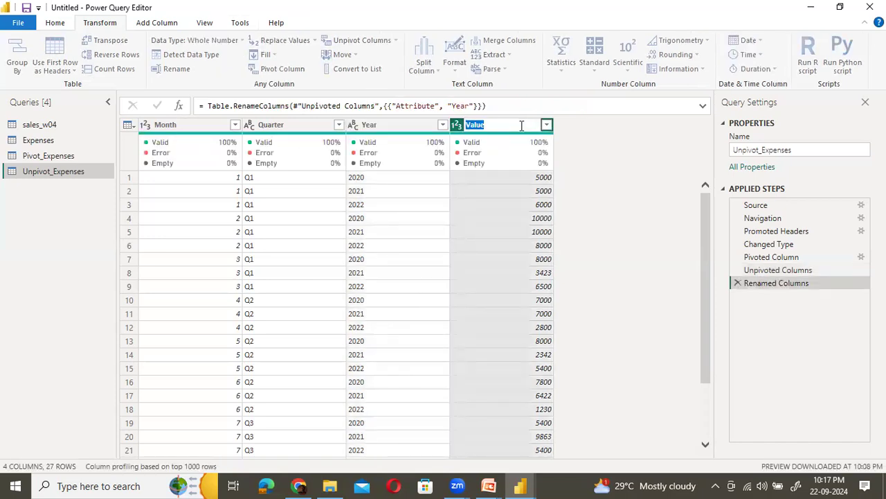
{"action": "type", "text": "Expenses"}
{"action": "key", "text": "Return"}
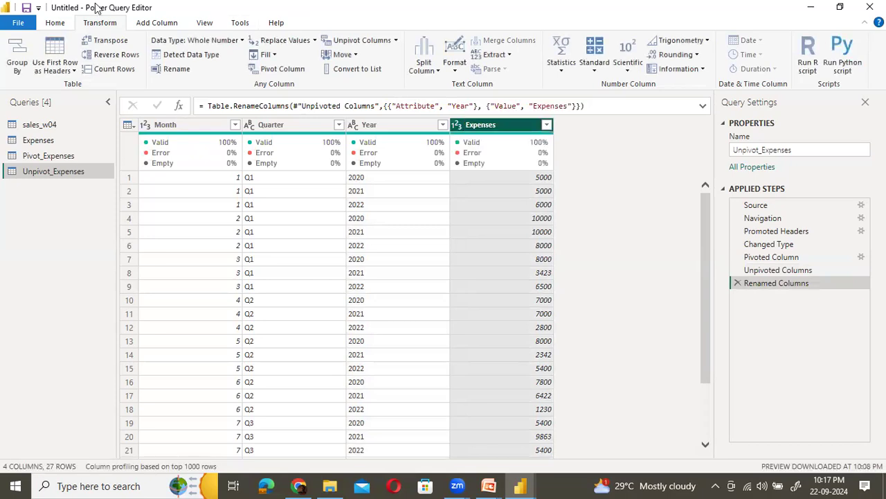
Restore the maximized query editor window to its smaller floating size.
{"action": "double_click", "coordinate": [97, 7]}
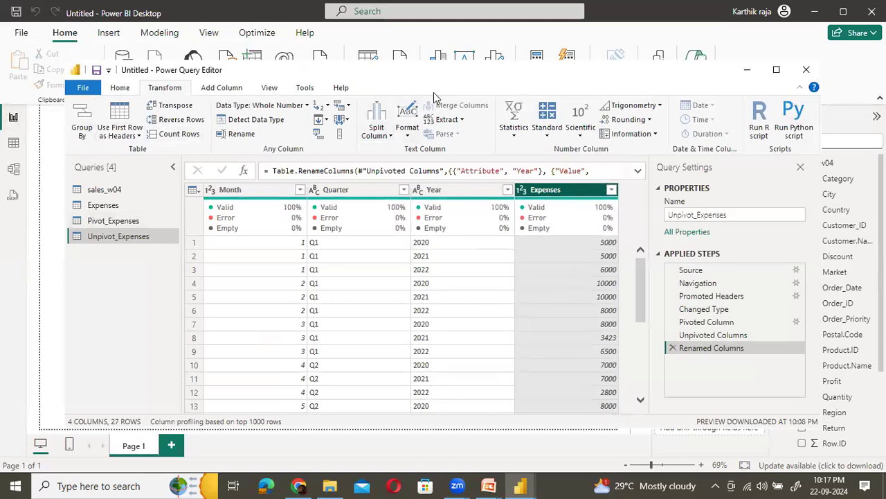
Maximize the query editor window and compare the tables of the Pivot_Expenses and Unpivot_Expenses queries.
{"action": "double_click", "coordinate": [448, 72]}
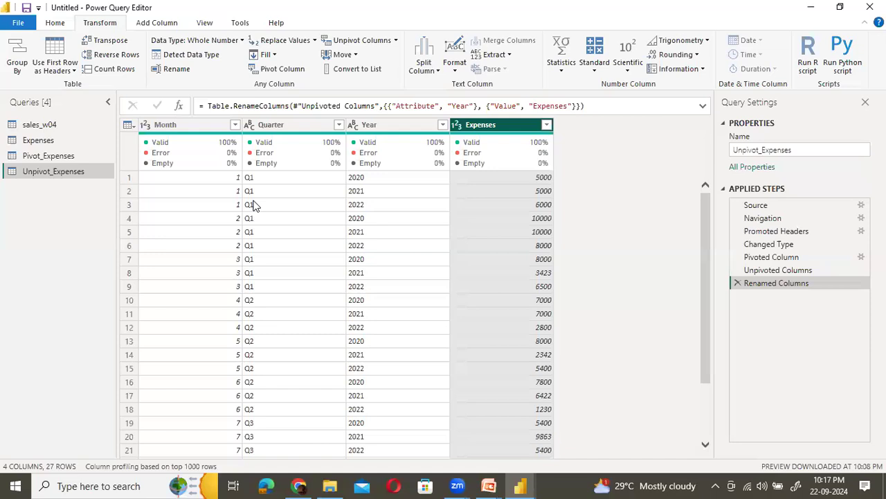
{"action": "left_click", "coordinate": [66, 157]}
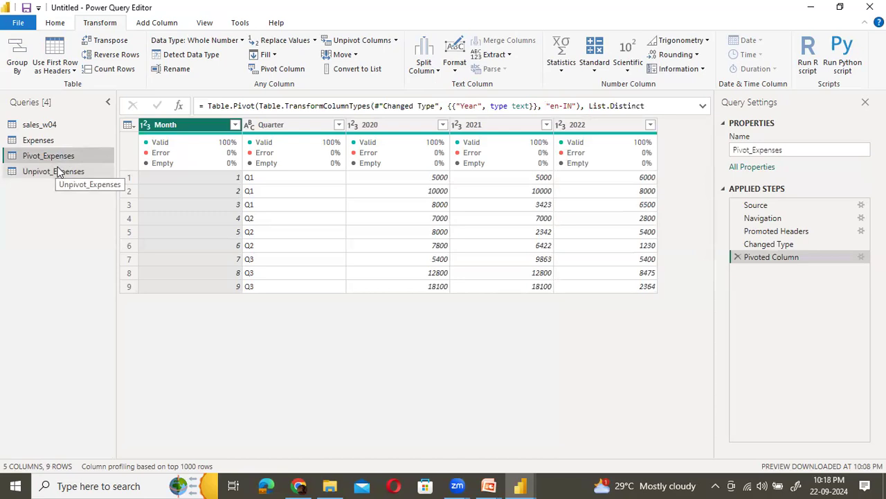
{"action": "left_click", "coordinate": [48, 177]}
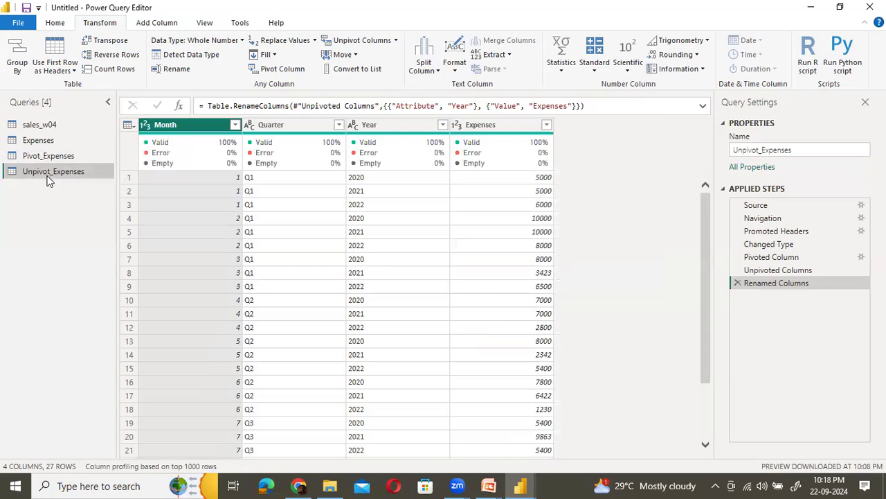
{"action": "left_click", "coordinate": [59, 158]}
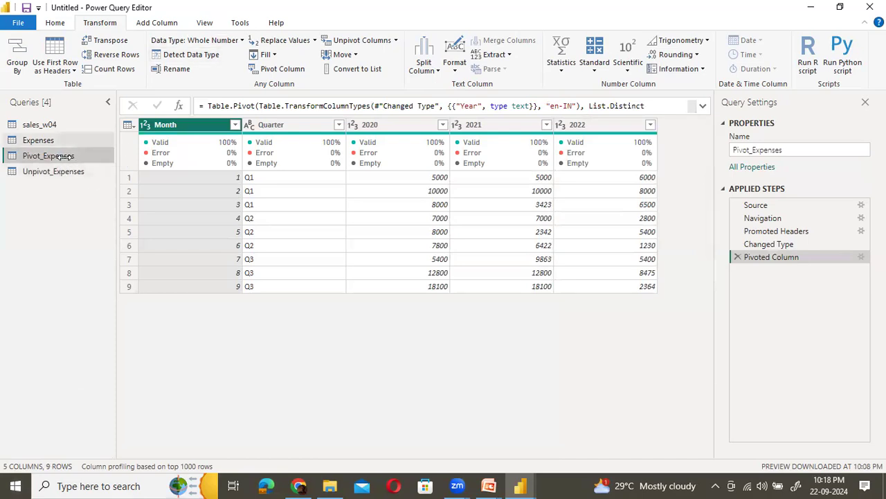
{"action": "left_click", "coordinate": [58, 141]}
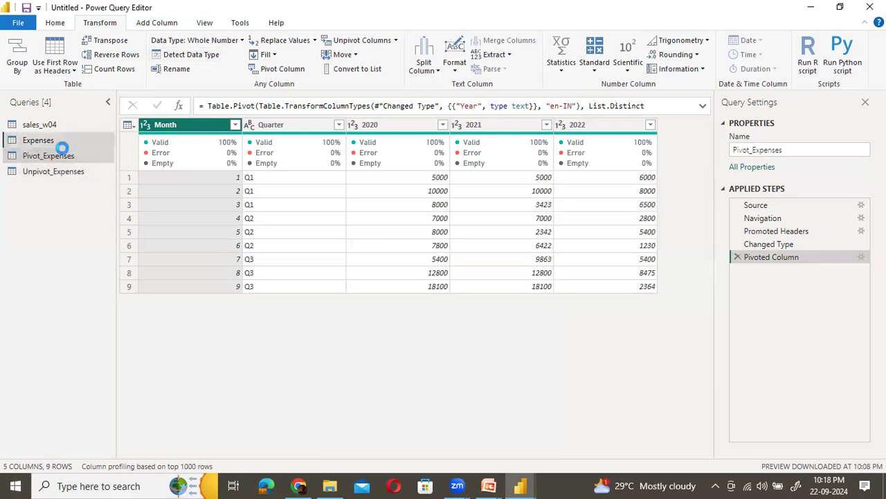
{"action": "left_click", "coordinate": [60, 158]}
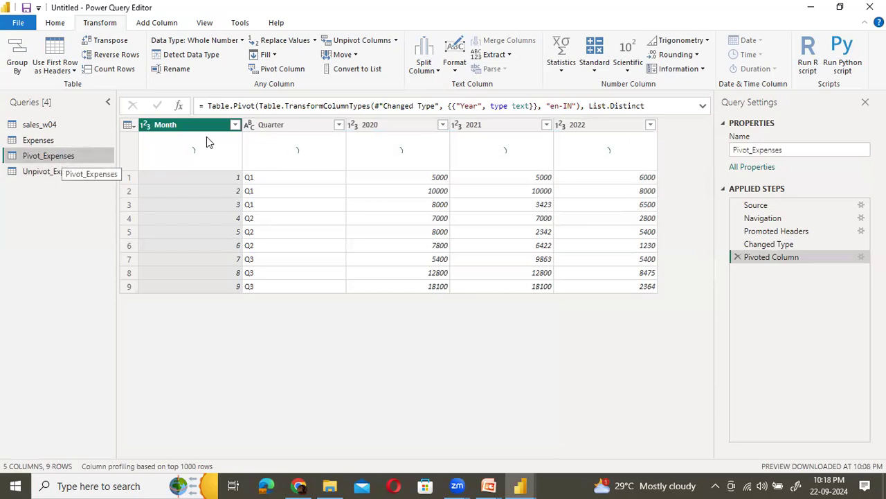
{"action": "left_click", "coordinate": [4, 485]}
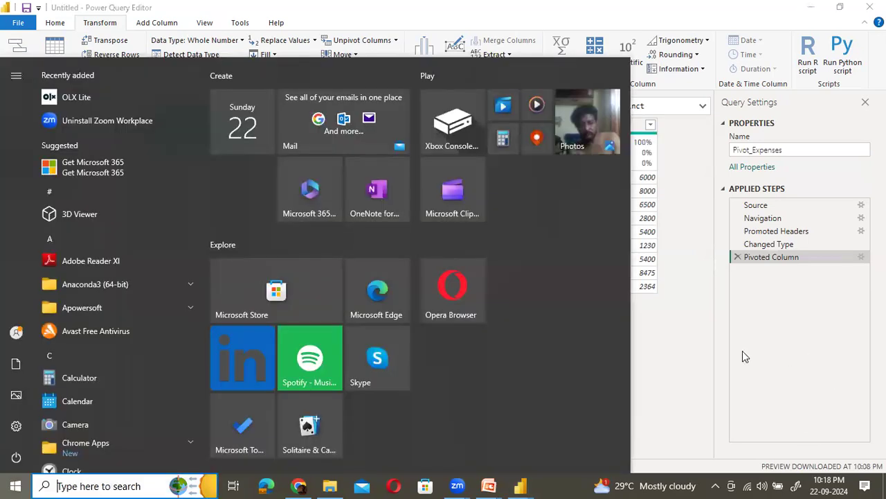
{"action": "left_click", "coordinate": [758, 324]}
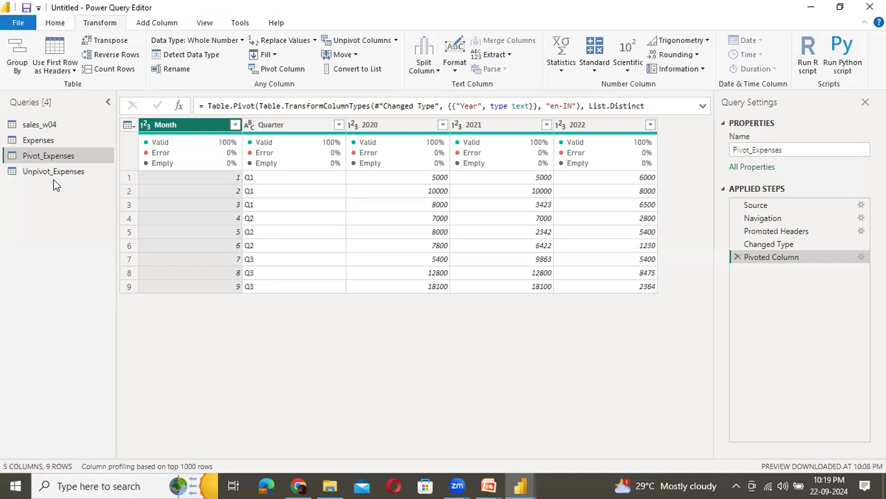
Duplicate the Pivot_Expenses query and delete the duplicate.
{"action": "right_click", "coordinate": [56, 157]}
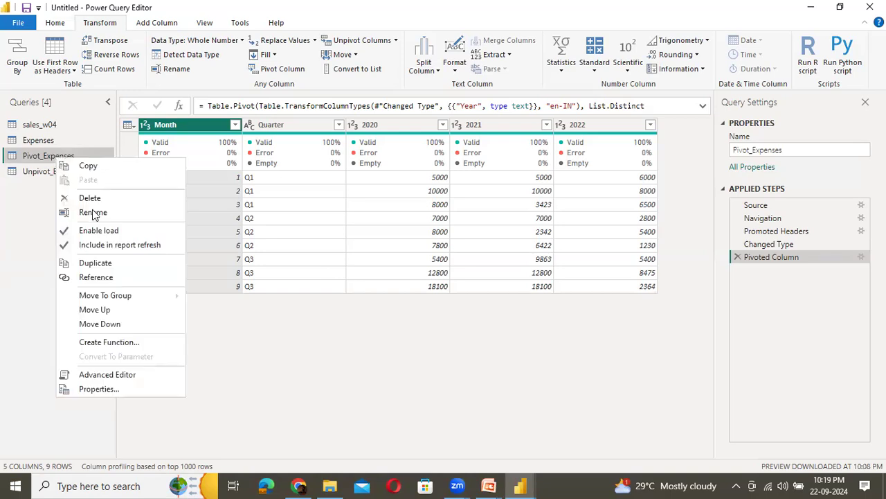
{"action": "left_click", "coordinate": [95, 263]}
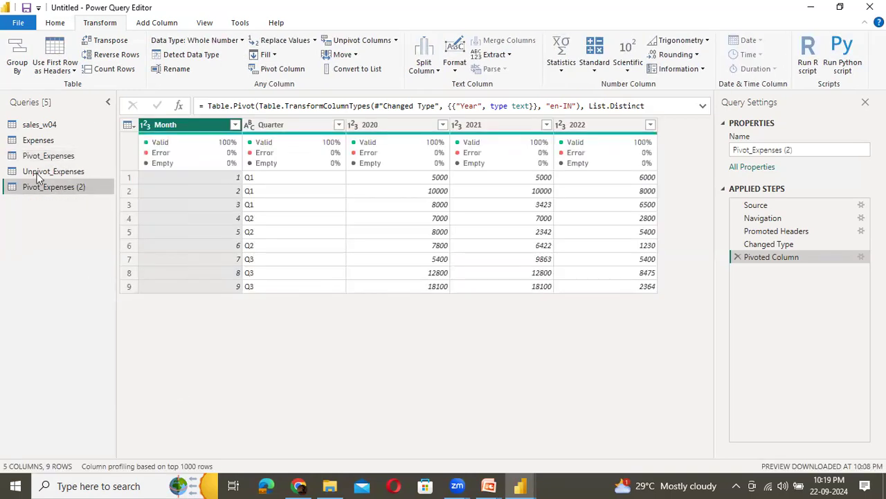
{"action": "right_click", "coordinate": [38, 187]}
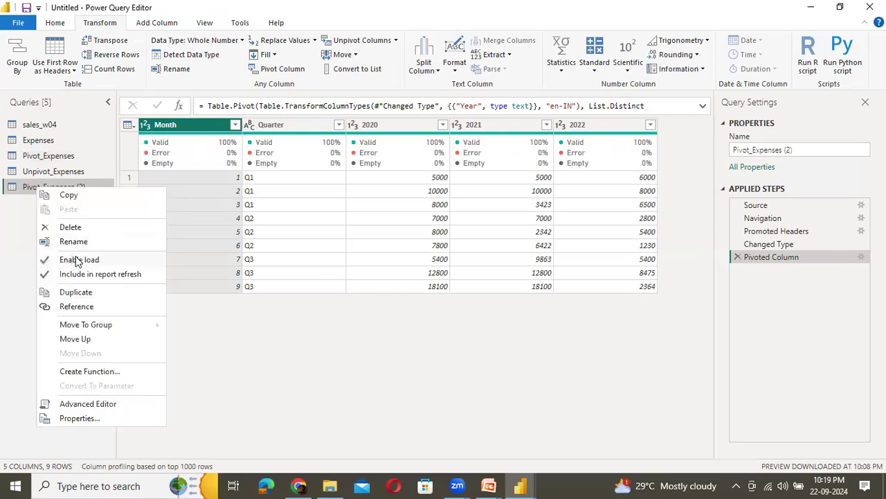
{"action": "left_click", "coordinate": [71, 227]}
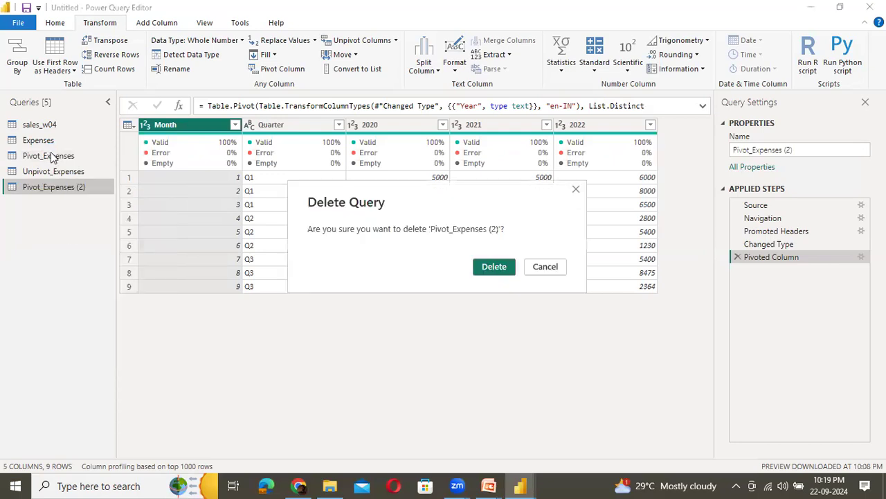
{"action": "left_click", "coordinate": [479, 266]}
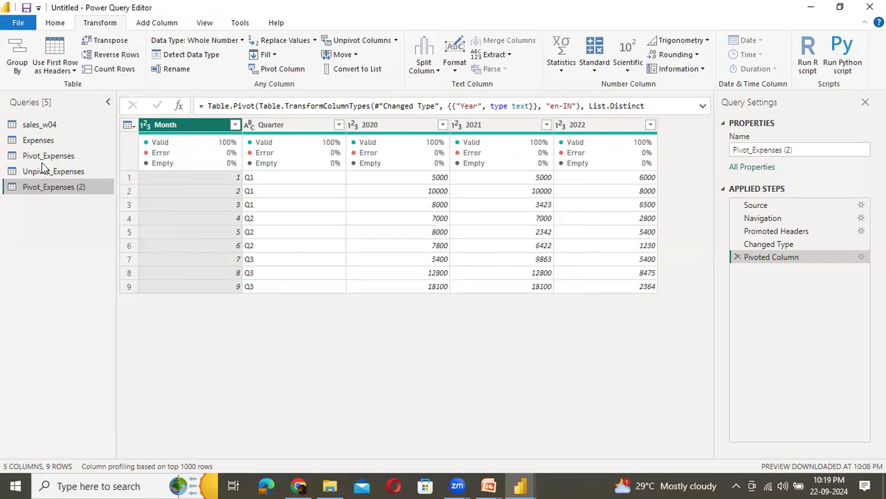
Look at the pivoted table of the Expenses query.
{"action": "left_click", "coordinate": [43, 156]}
{"action": "right_click", "coordinate": [43, 165]}
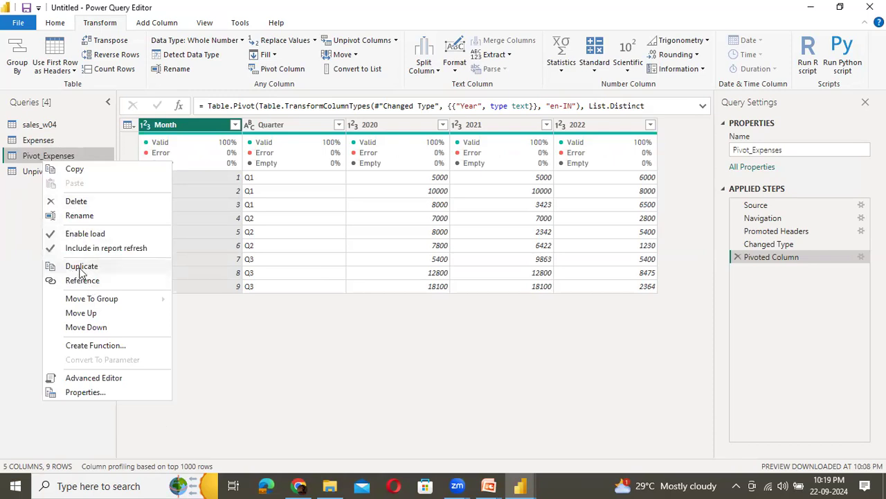
{"action": "left_click", "coordinate": [33, 141]}
{"action": "left_click", "coordinate": [35, 140]}
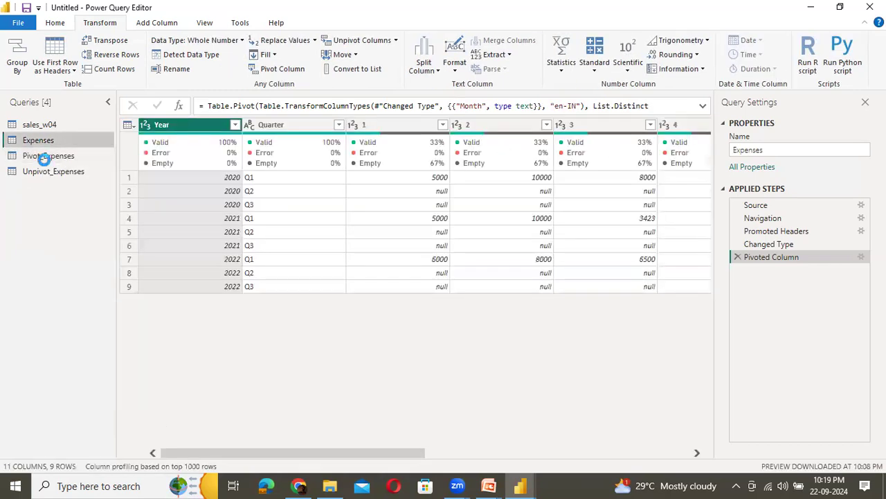
Rename the Pivot_Expenses query as Pivot_Expenses_rows2cols.
{"action": "left_click", "coordinate": [53, 157]}
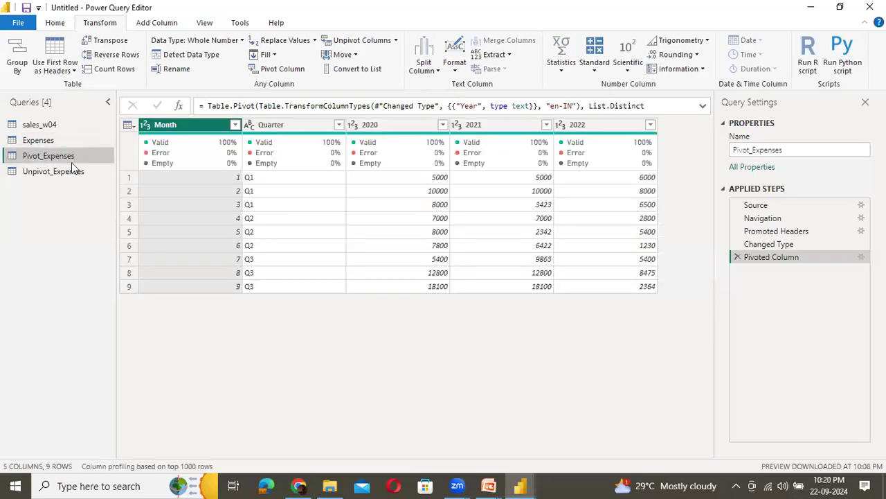
{"action": "right_click", "coordinate": [65, 158]}
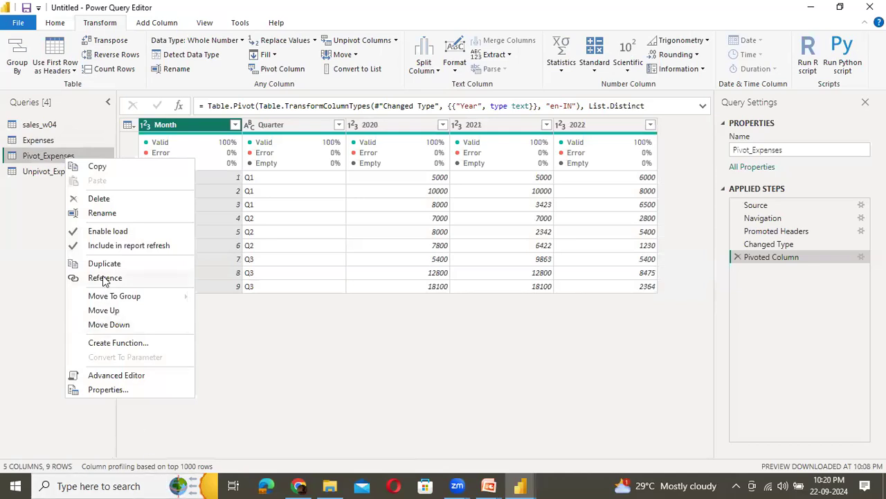
{"action": "left_click", "coordinate": [113, 214]}
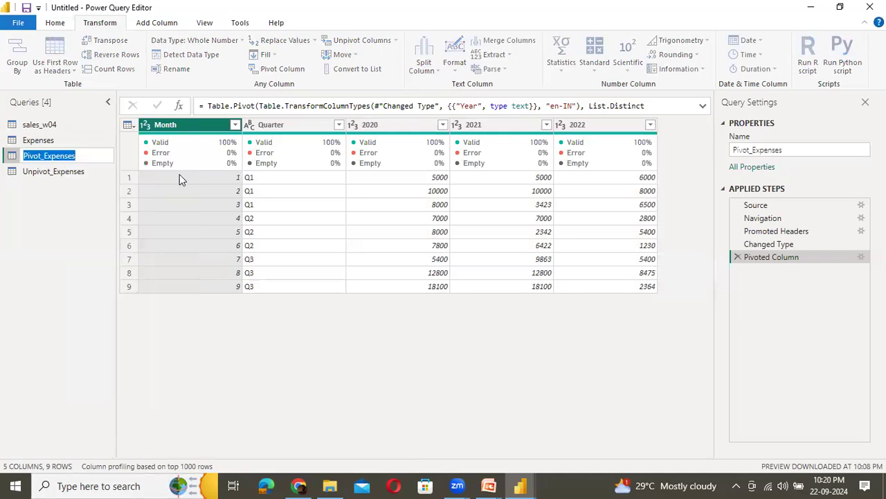
{"action": "key", "text": "End"}
{"action": "type", "text": "_"}
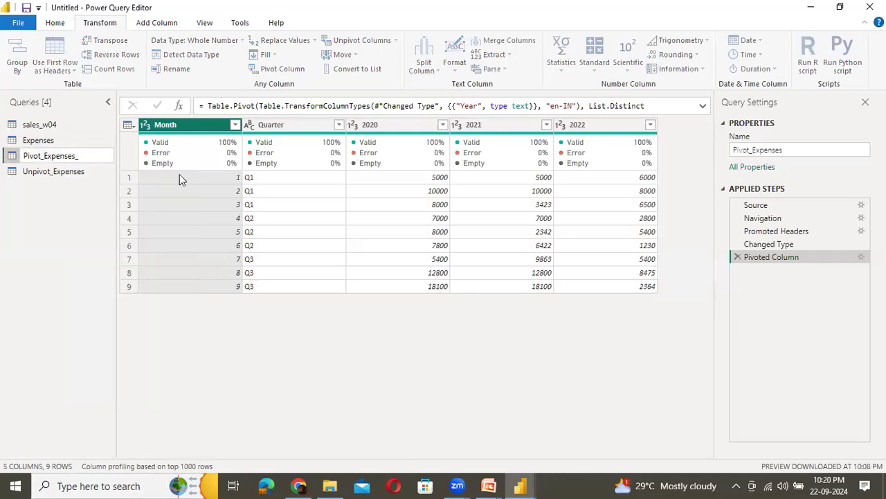
{"action": "type", "text": "rows2cols"}
{"action": "key", "text": "Return"}
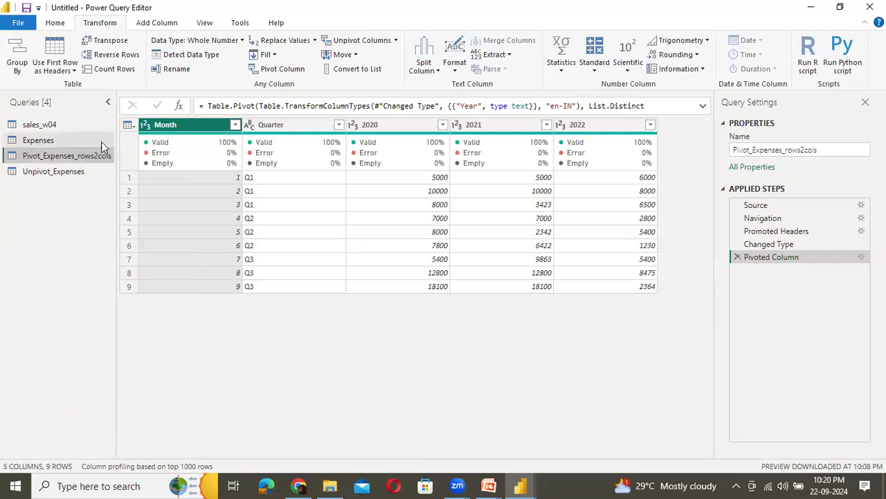
Rename the Unpivot_Expenses query as Unpivot_Expenses_cols2rows.
{"action": "left_click", "coordinate": [84, 171]}
{"action": "right_click", "coordinate": [81, 170]}
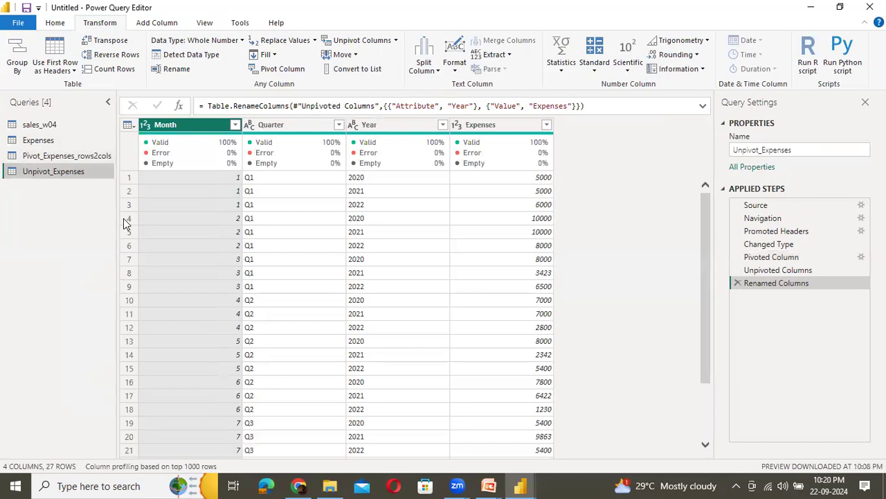
{"action": "left_click", "coordinate": [118, 222]}
{"action": "key", "text": "End"}
{"action": "type", "text": "_cols2rows"}
{"action": "key", "text": "Return"}
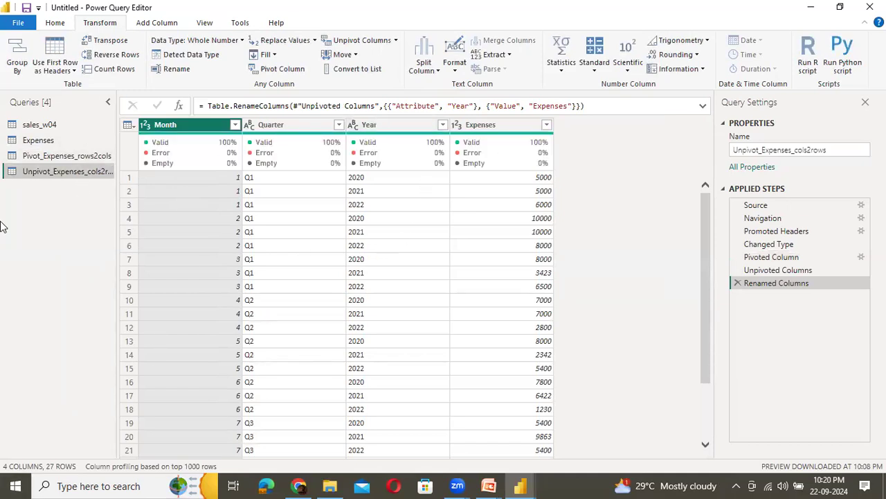
Create a new query as a reference to Pivot_Expenses_rows2cols.
{"action": "left_click", "coordinate": [54, 157]}
{"action": "right_click", "coordinate": [54, 157]}
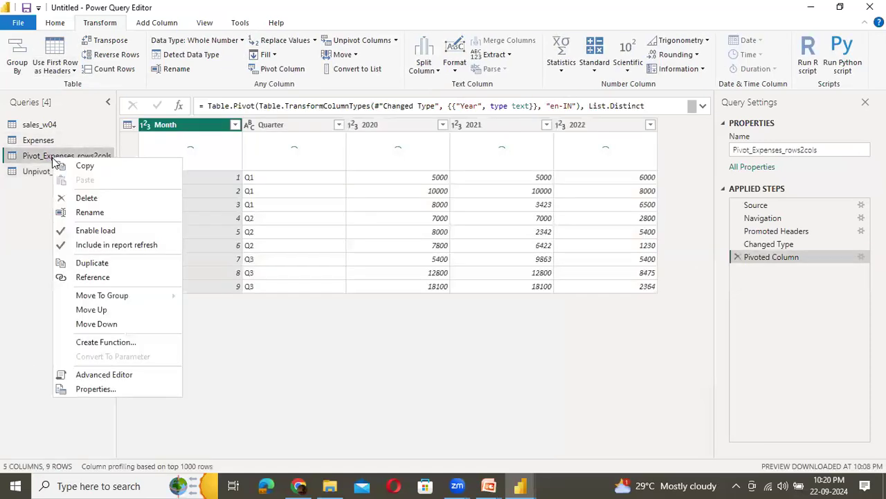
{"action": "left_click", "coordinate": [92, 277]}
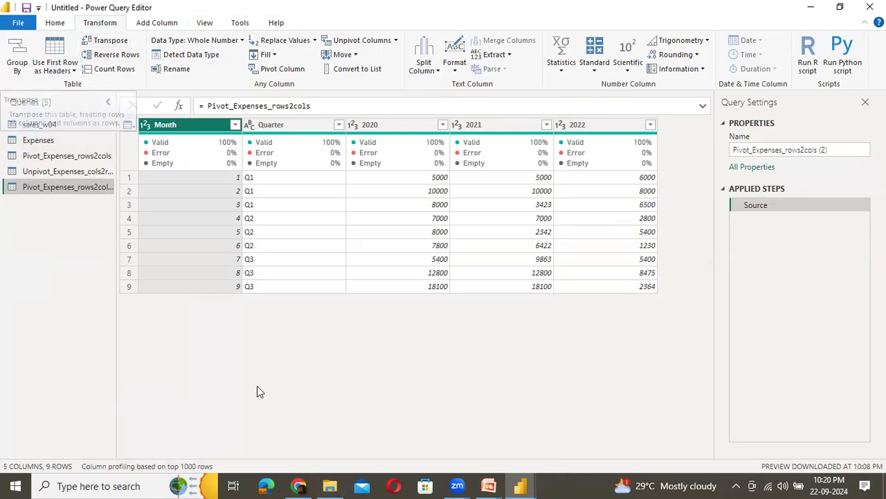
Transpose the whole referenced table, transpose it back, and transpose it once more.
{"action": "key", "text": "ctrl+a"}
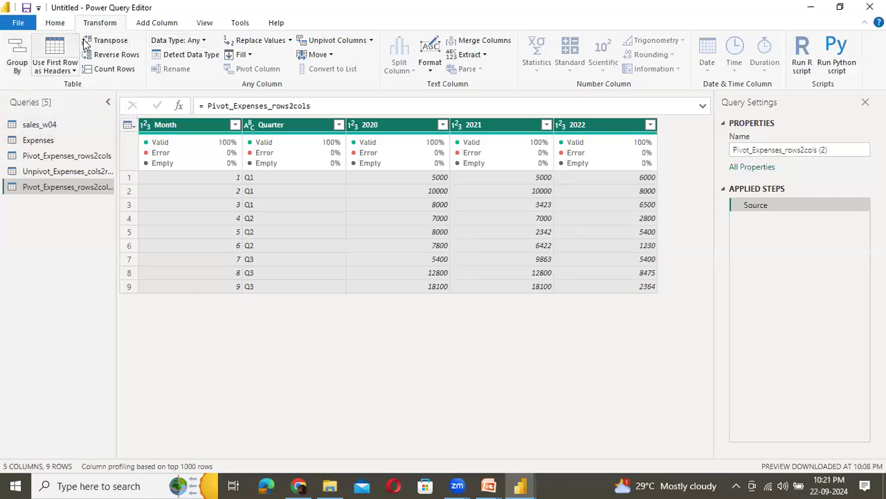
{"action": "left_click", "coordinate": [108, 41]}
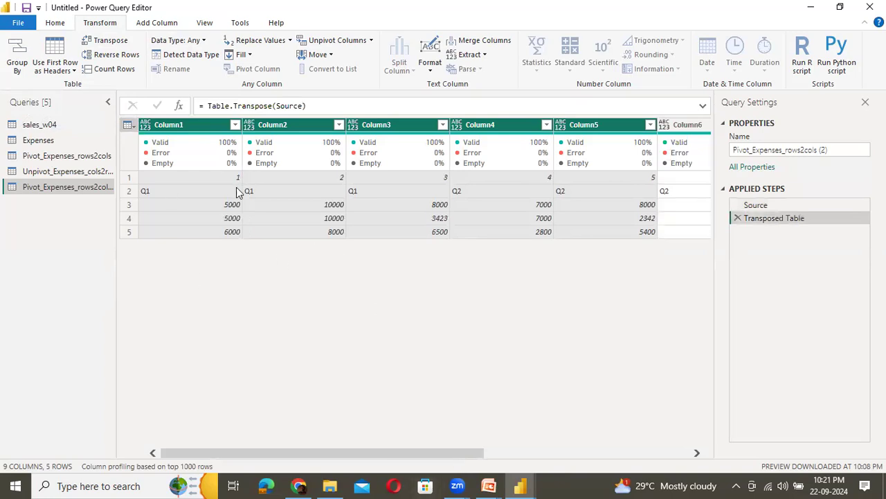
{"action": "left_click_drag", "start_coordinate": [398, 453], "coordinate": [84, 477]}
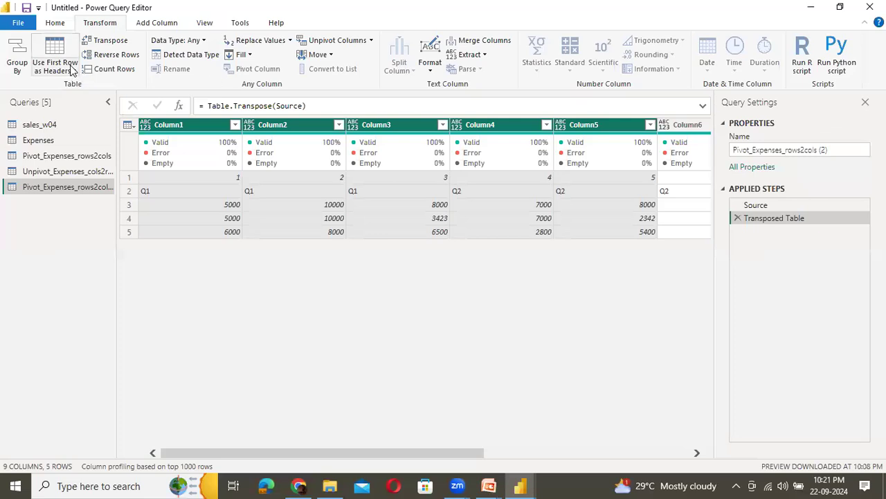
{"action": "left_click", "coordinate": [95, 43]}
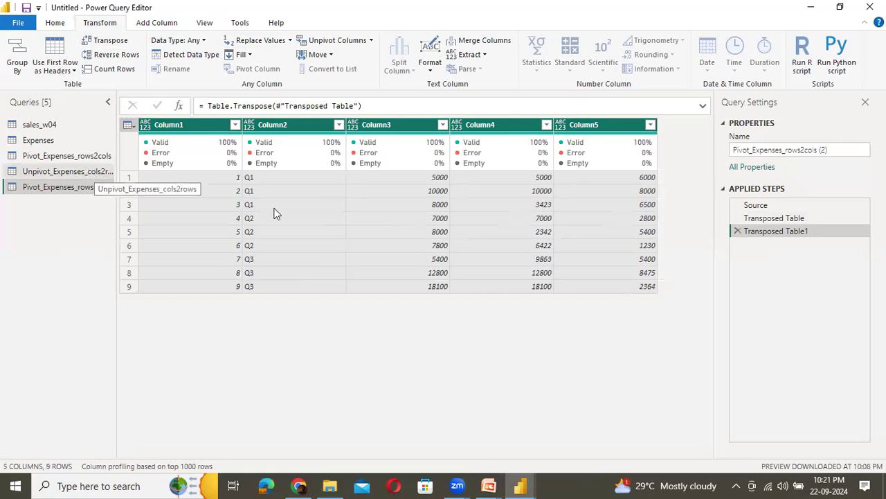
{"action": "left_click", "coordinate": [98, 41]}
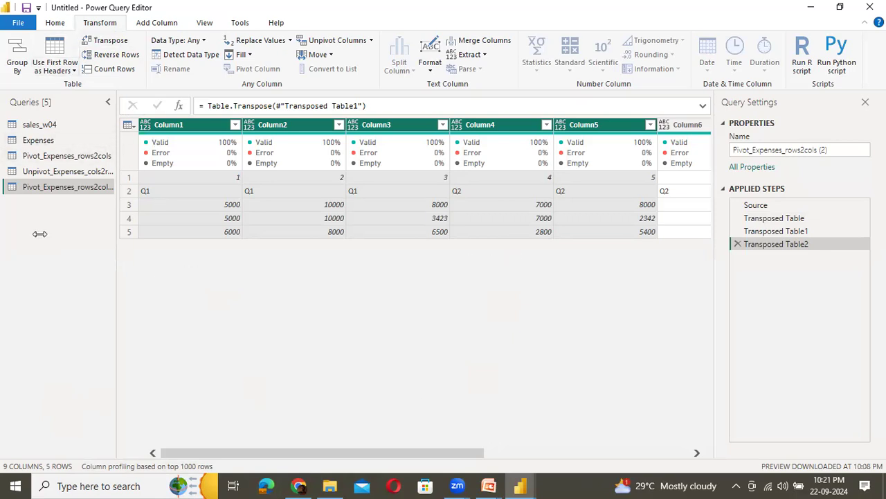
Rename the transposed query as Transpose.
{"action": "right_click", "coordinate": [69, 186]}
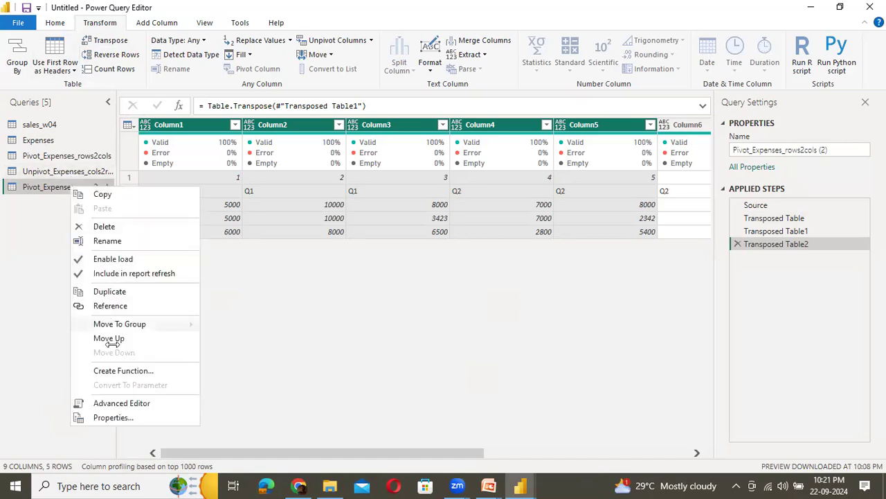
{"action": "left_click", "coordinate": [122, 240]}
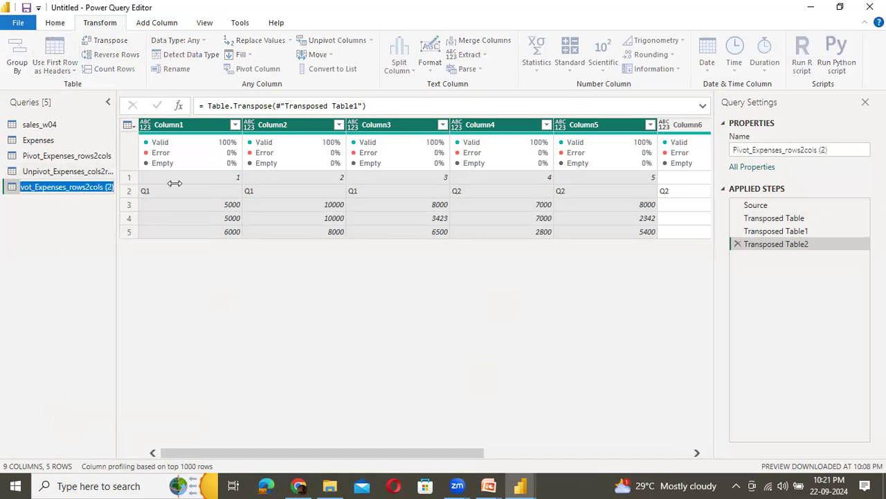
{"action": "type", "text": "Traspo"}
{"action": "key", "text": "BackSpace"}
{"action": "key", "text": "BackSpace"}
{"action": "key", "text": "BackSpace"}
{"action": "type", "text": "nspose"}
{"action": "key", "text": "Return"}
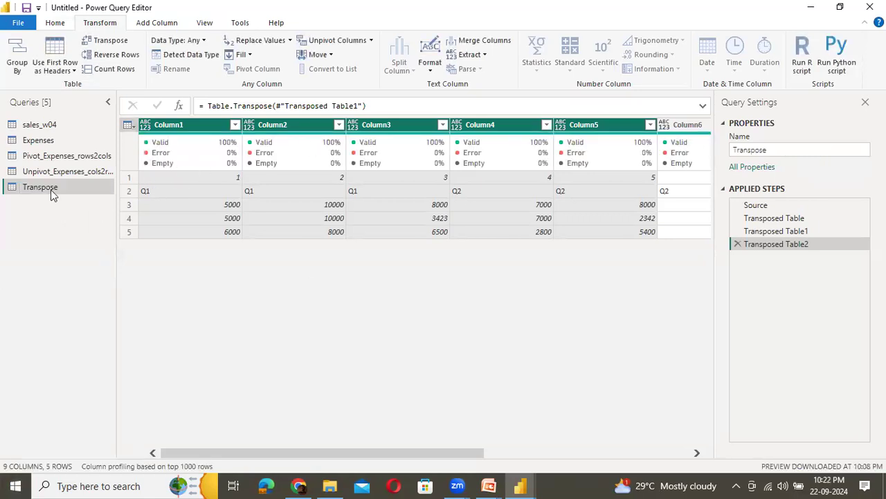
Create another reference query from Pivot_Expenses_rows2cols.
{"action": "left_click", "coordinate": [80, 156]}
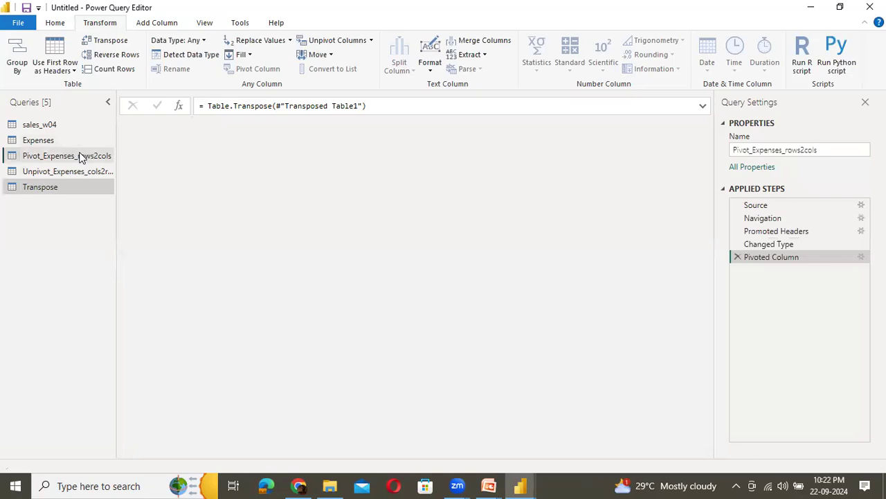
{"action": "right_click", "coordinate": [80, 157]}
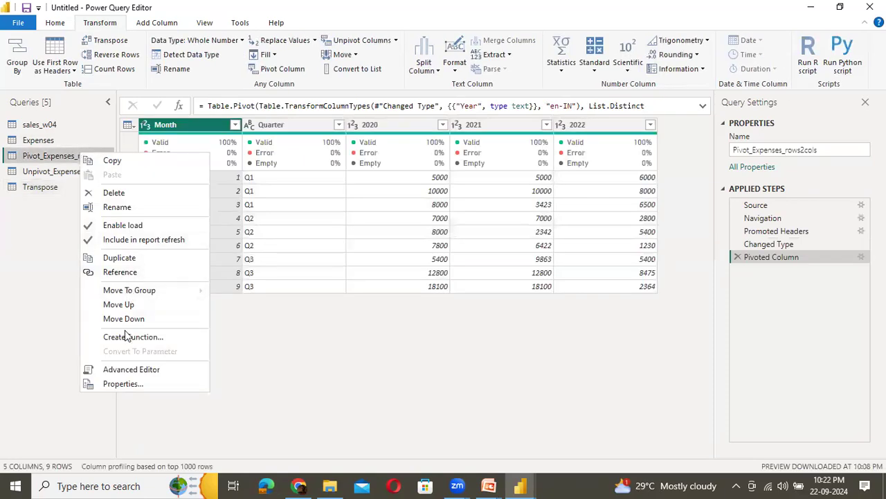
{"action": "left_click", "coordinate": [131, 271]}
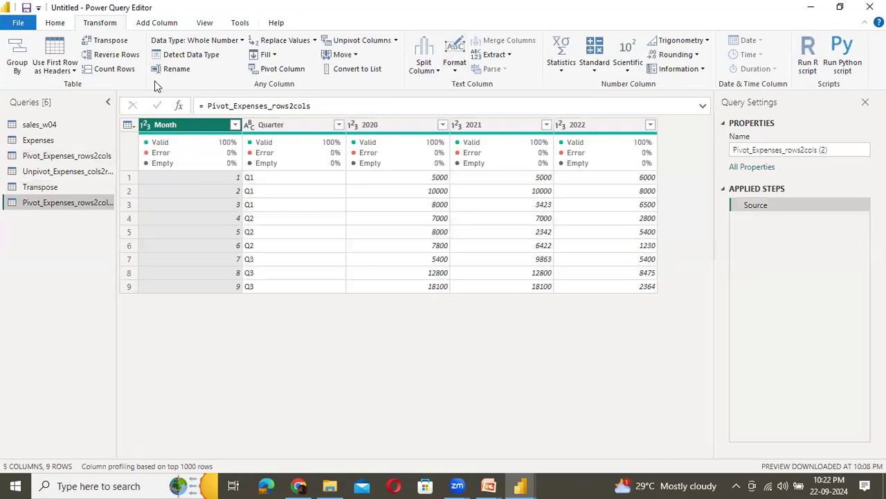
Reverse the row order of the Pivot_Expenses_rows2cols (2) reference query.
{"action": "left_click", "coordinate": [116, 55]}
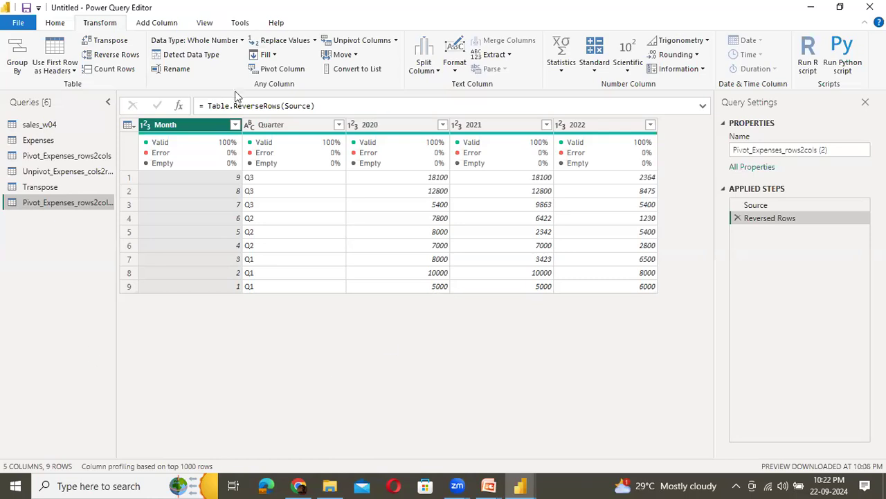
Count the rows of the reversed table, and remove the row-count step from the query.
{"action": "left_click", "coordinate": [107, 68]}
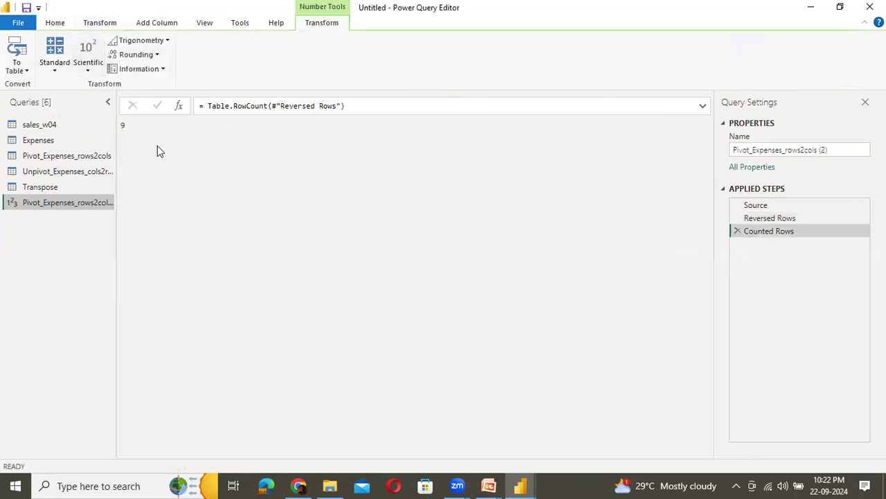
{"action": "left_click_drag", "start_coordinate": [142, 135], "coordinate": [120, 129]}
{"action": "left_click", "coordinate": [738, 230]}
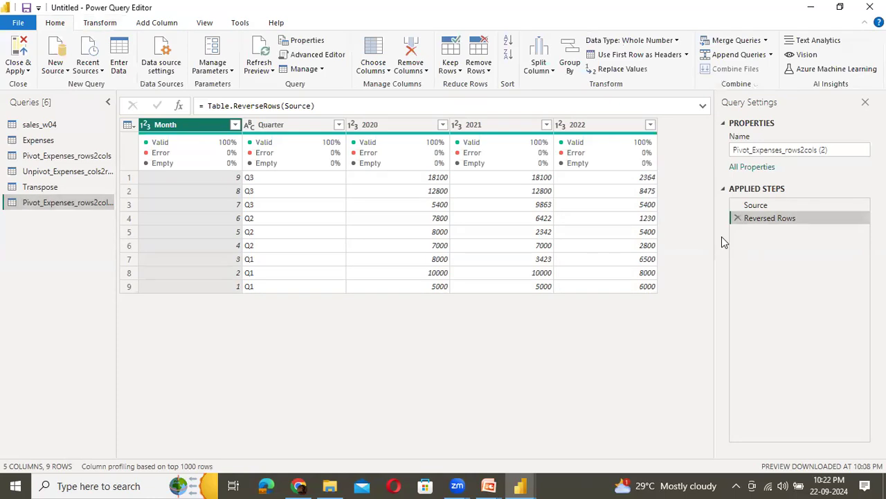
Return to the Power BI Desktop report window and apply the pending query changes.
{"action": "left_click", "coordinate": [17, 22]}
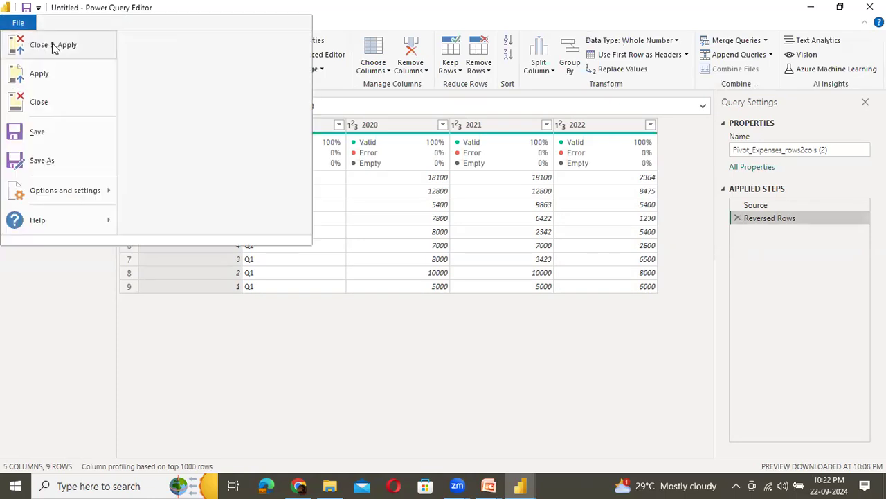
{"action": "key", "text": "Escape"}
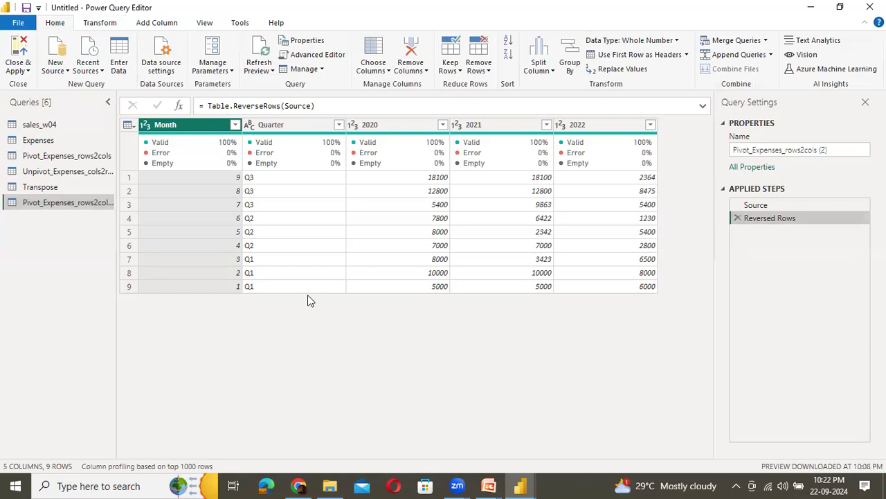
{"action": "key", "text": "alt+Tab"}
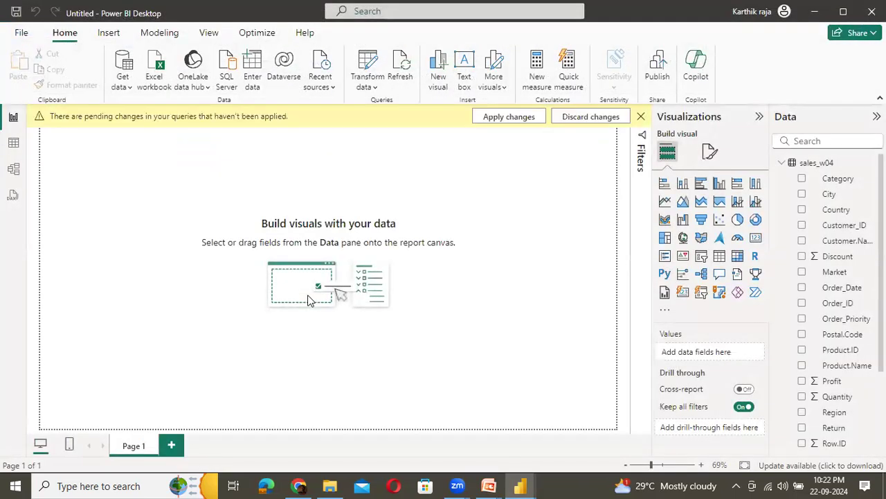
{"action": "left_click", "coordinate": [526, 117]}
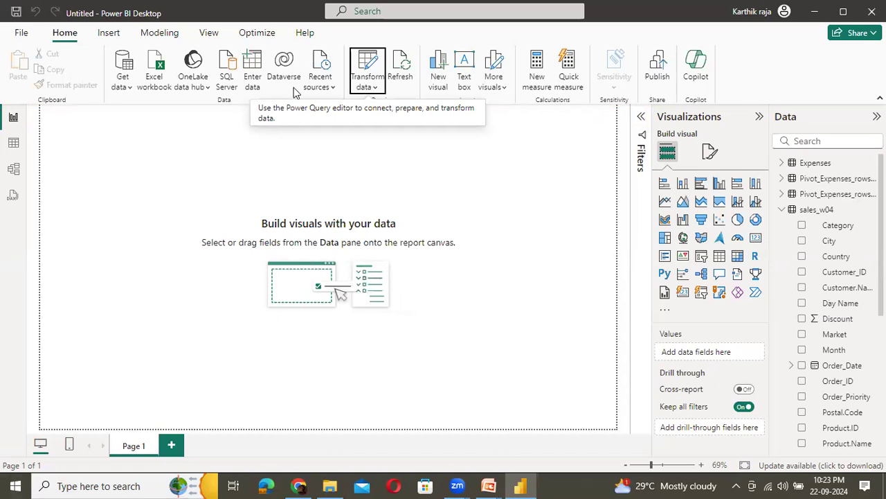
Reopen the Power Query Editor and display the Pivot_Expenses_rows2cols (2) query.
{"action": "left_click", "coordinate": [372, 84]}
{"action": "left_click", "coordinate": [388, 108]}
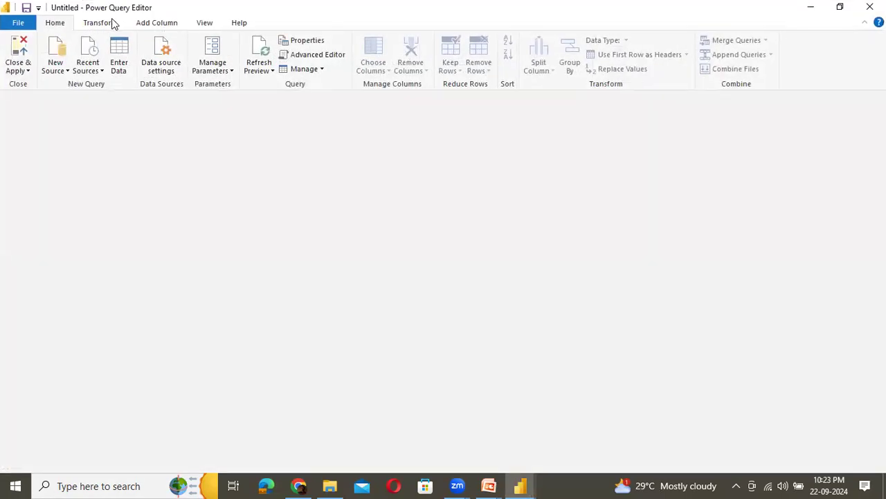
{"action": "left_click", "coordinate": [105, 24]}
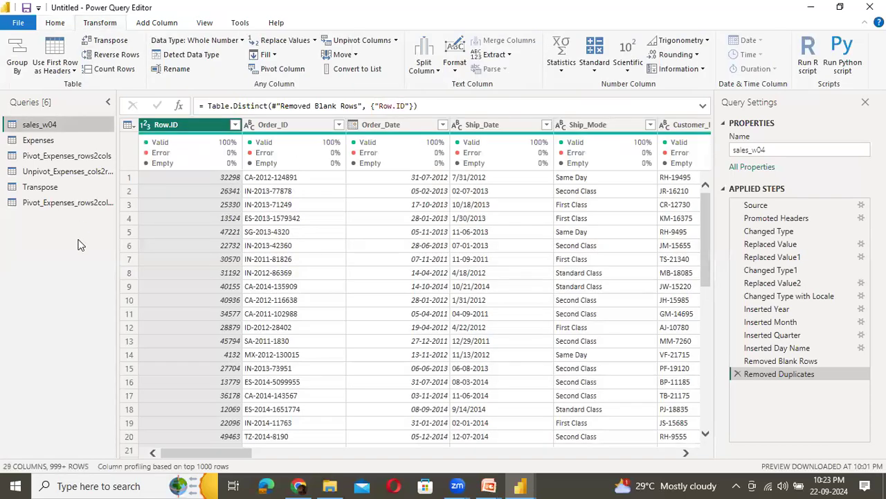
{"action": "left_click", "coordinate": [69, 202]}
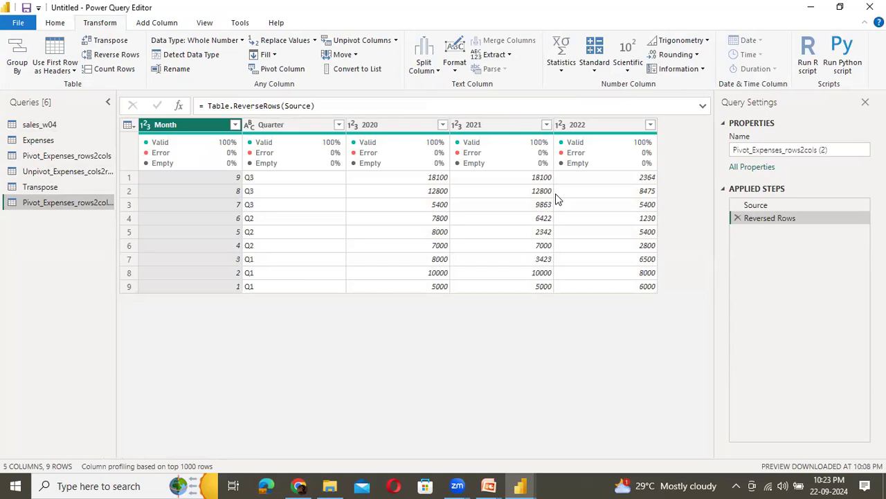
Create one more reference query from Pivot_Expenses_rows2cols for the unpivot demonstration.
{"action": "left_click", "coordinate": [45, 158]}
{"action": "right_click", "coordinate": [46, 159]}
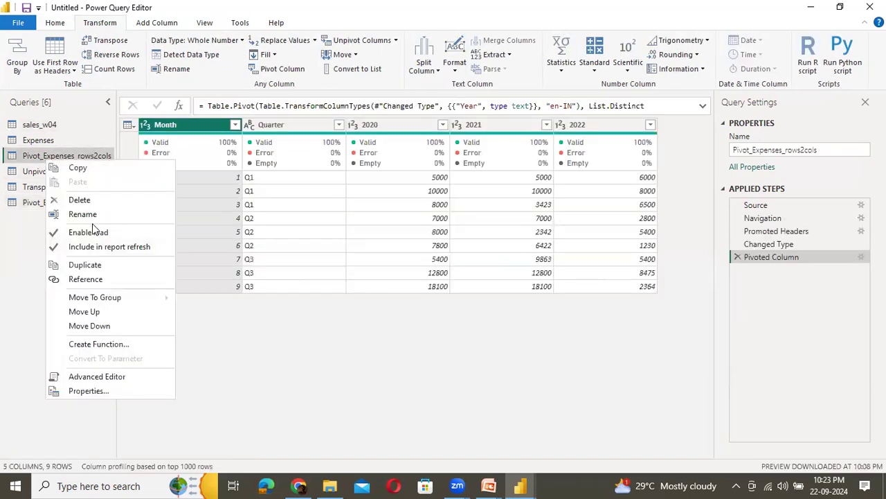
{"action": "left_click", "coordinate": [85, 279]}
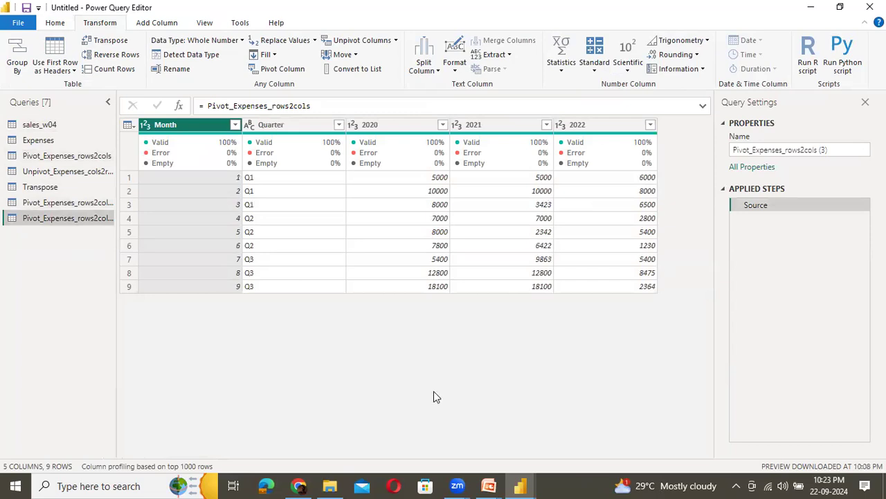
Unpivot the 2020, 2021 and 2022 columns of the new reference query, and remove that unpivot step.
{"action": "left_click", "coordinate": [388, 126], "text": "ctrl"}
{"action": "left_click", "coordinate": [196, 124]}
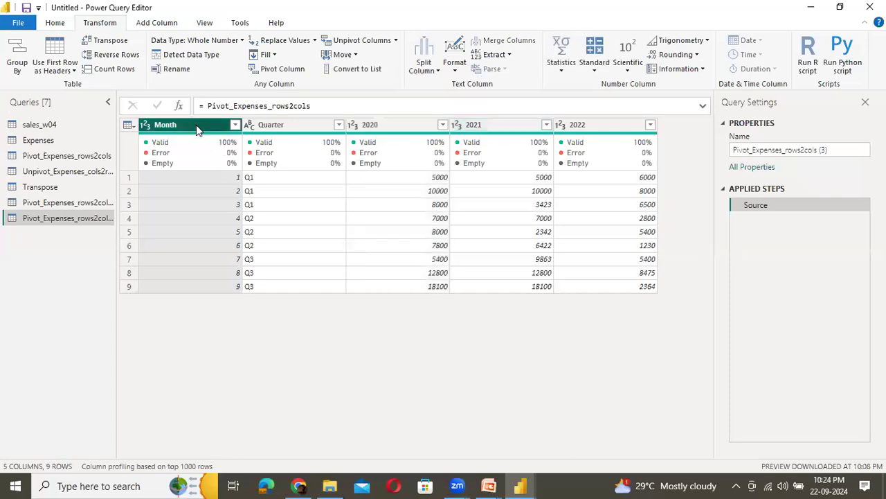
{"action": "left_click", "coordinate": [362, 124], "text": "ctrl"}
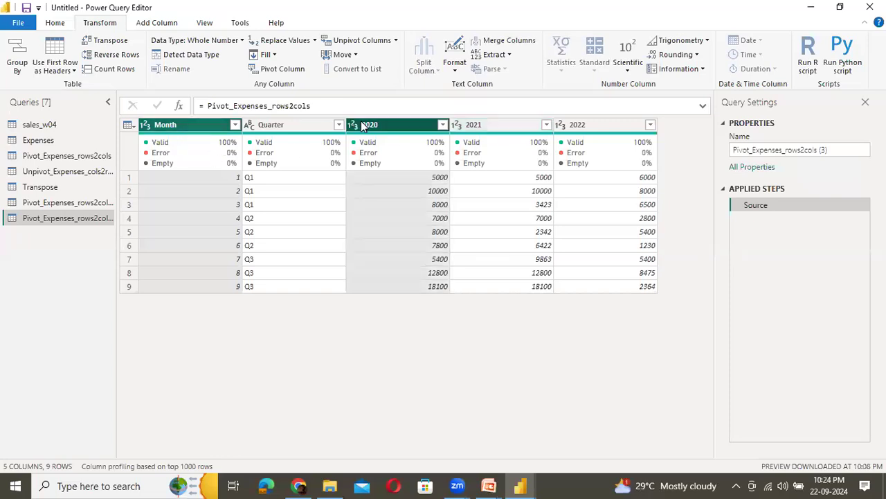
{"action": "left_click", "coordinate": [196, 126], "text": "ctrl"}
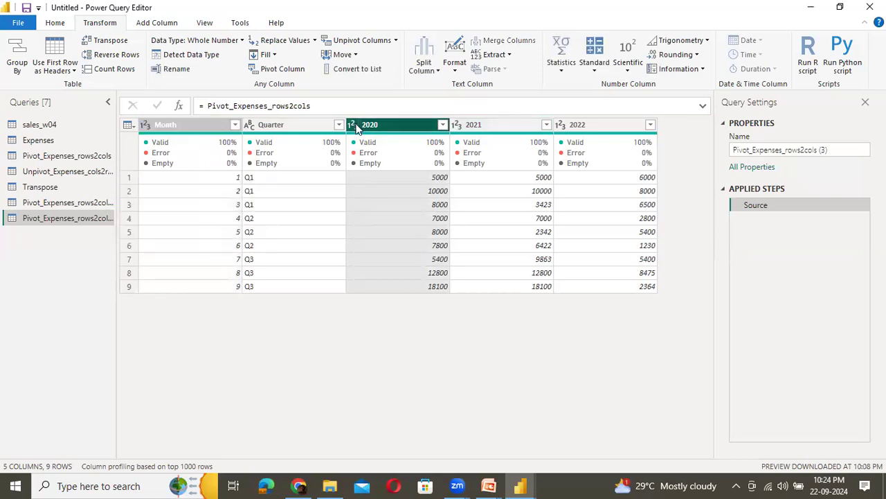
{"action": "left_click", "coordinate": [500, 129], "text": "ctrl"}
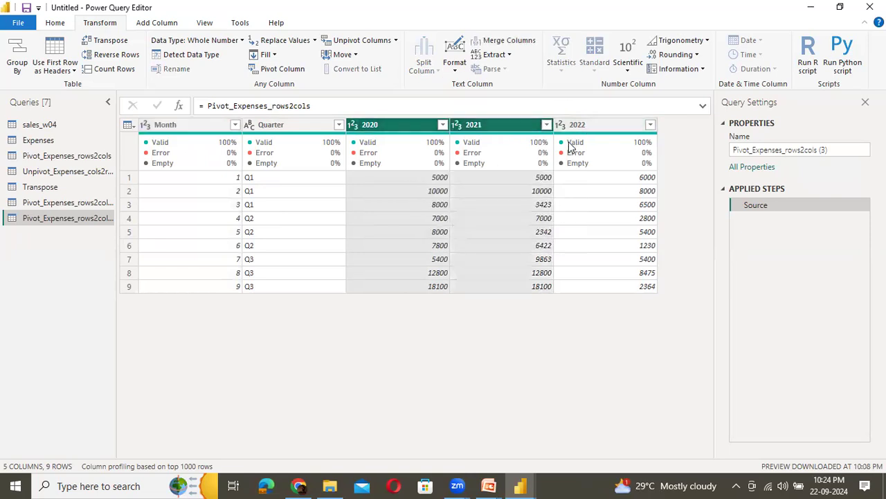
{"action": "left_click", "coordinate": [592, 125], "text": "ctrl"}
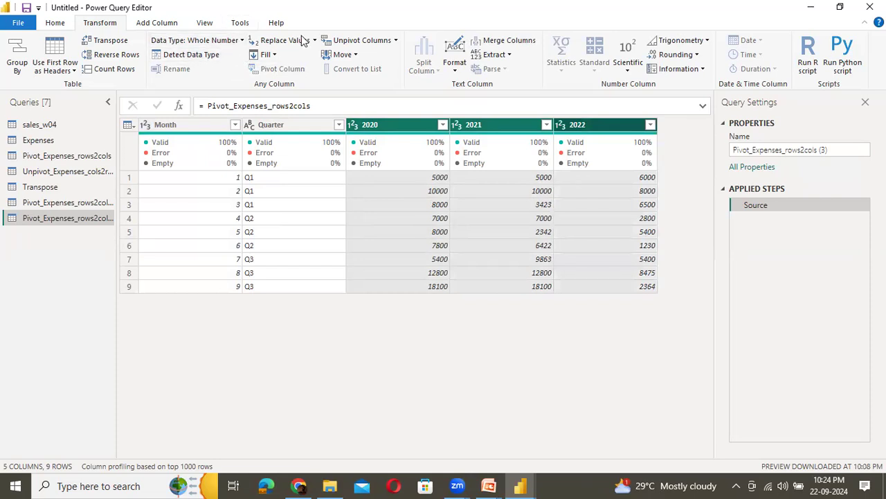
{"action": "left_click", "coordinate": [392, 43]}
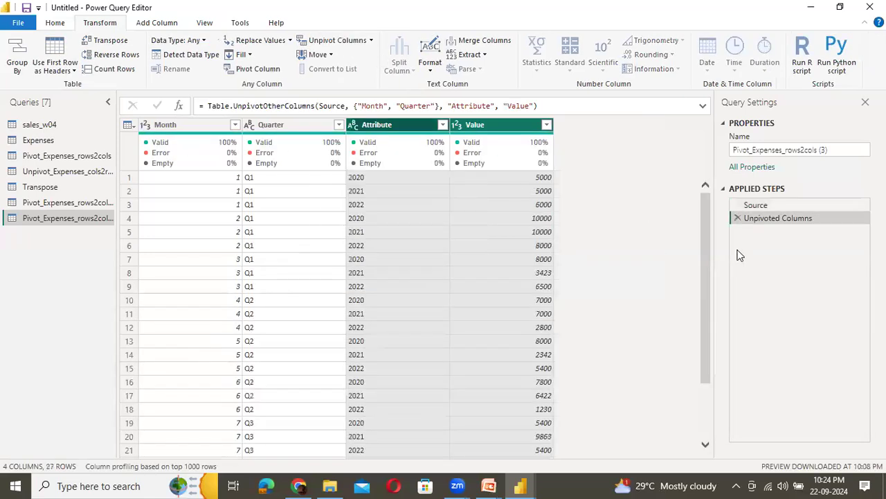
{"action": "left_click", "coordinate": [738, 219]}
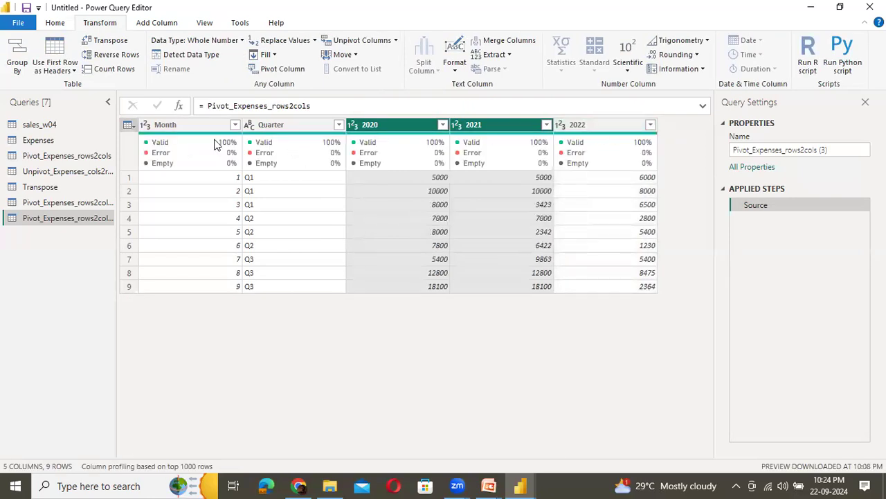
Unpivot all columns other than Month and Quarter using Unpivot Other Columns.
{"action": "left_click", "coordinate": [288, 126]}
{"action": "left_click", "coordinate": [216, 129]}
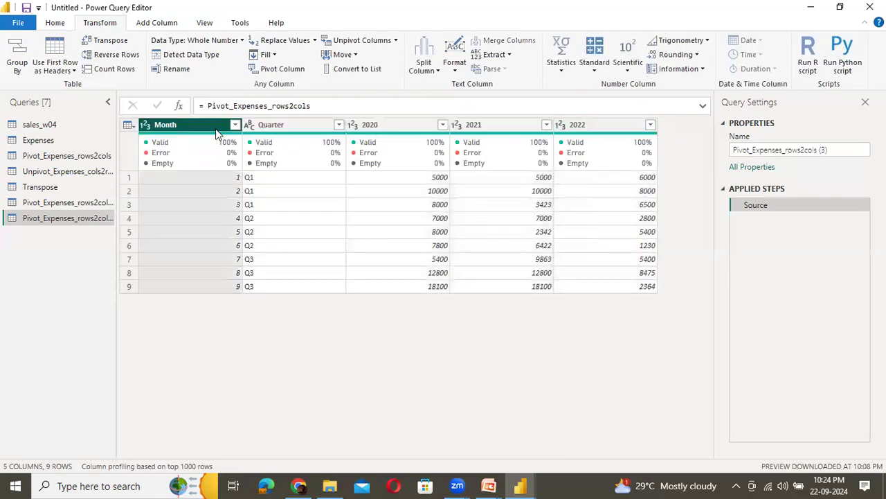
{"action": "left_click", "coordinate": [397, 42]}
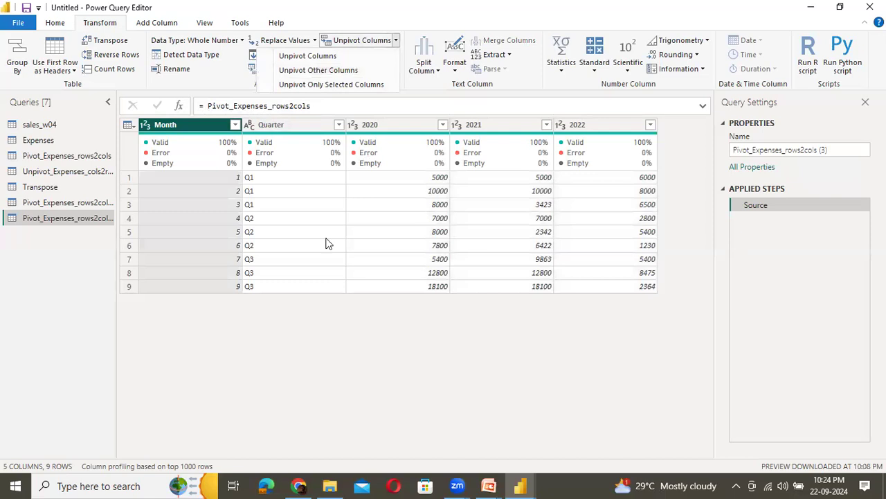
{"action": "left_click", "coordinate": [303, 126]}
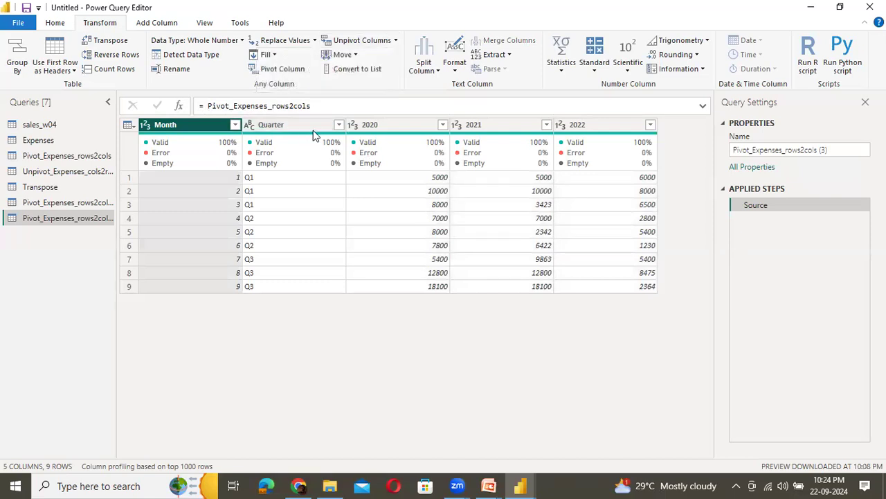
{"action": "left_click", "coordinate": [313, 126], "text": "ctrl"}
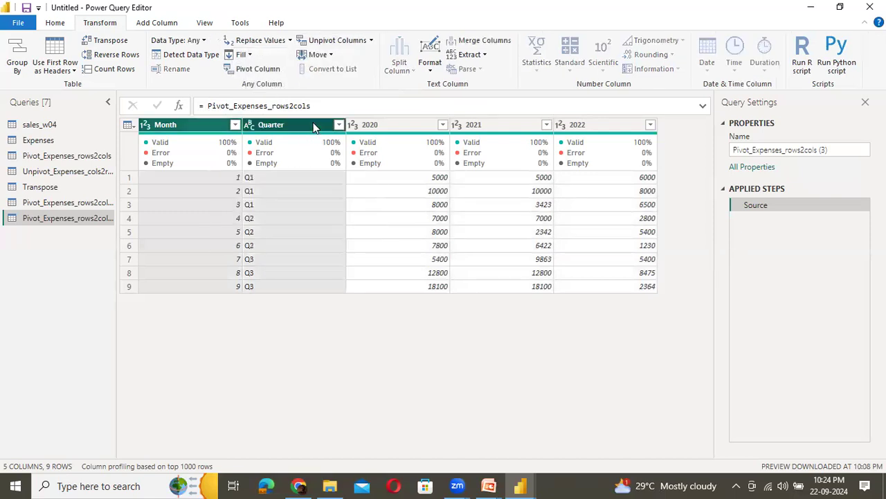
{"action": "left_click", "coordinate": [371, 40]}
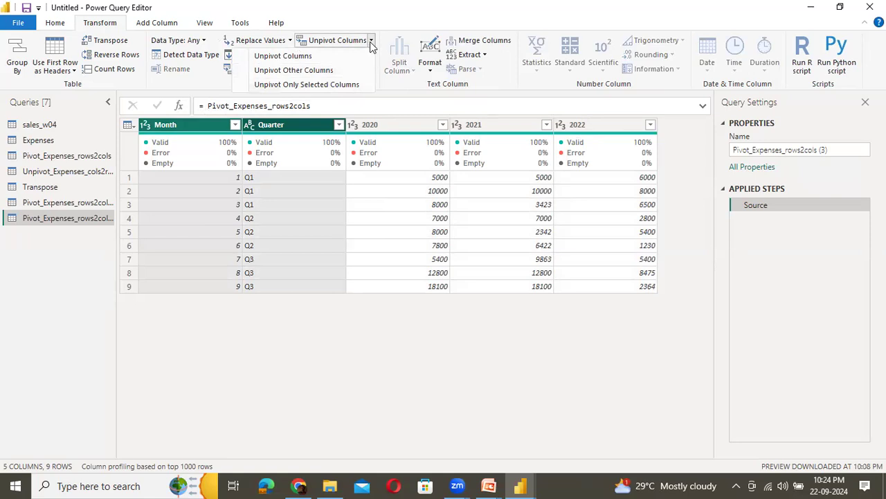
{"action": "left_click", "coordinate": [317, 72]}
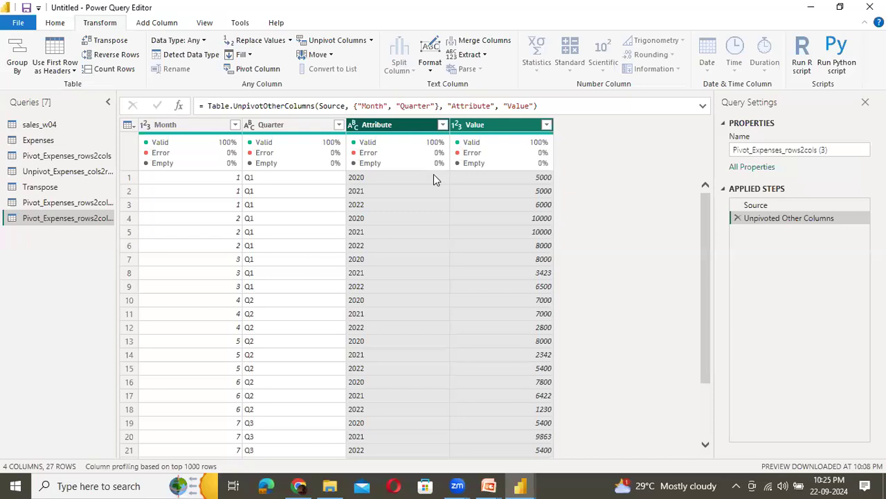
{"action": "left_click", "coordinate": [371, 40]}
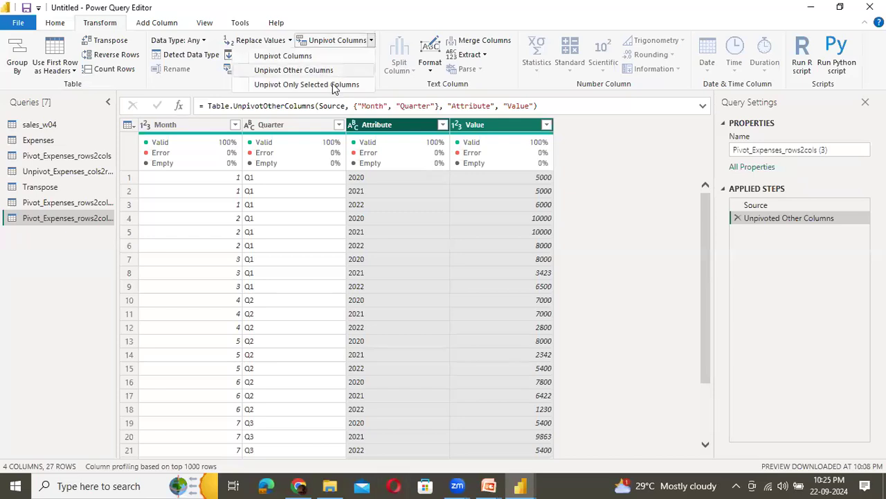
{"action": "left_click", "coordinate": [641, 167]}
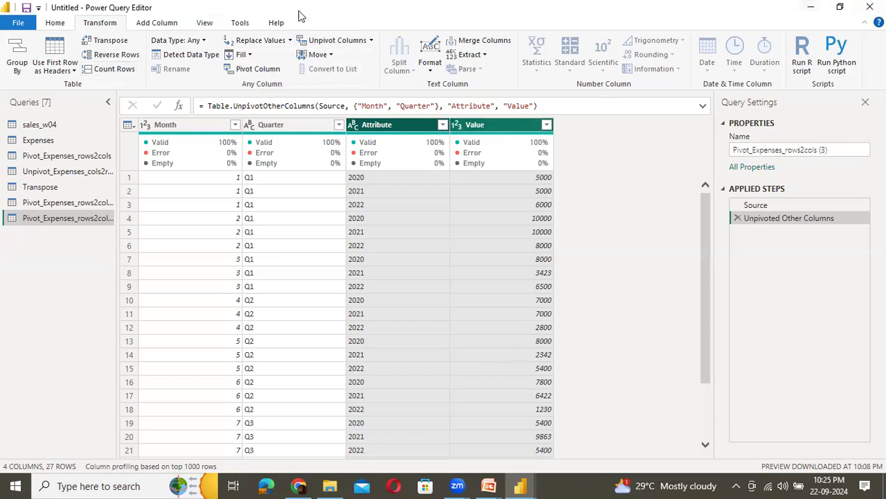
{"action": "left_click", "coordinate": [370, 41]}
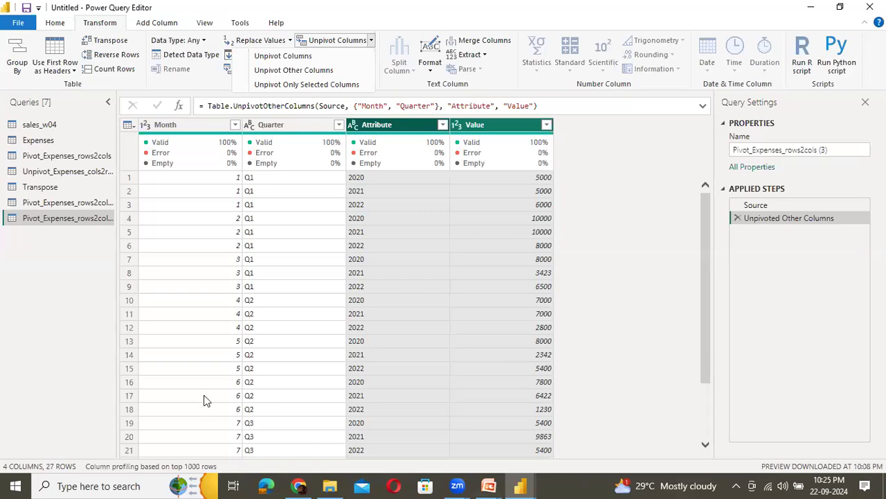
{"action": "left_click", "coordinate": [567, 6]}
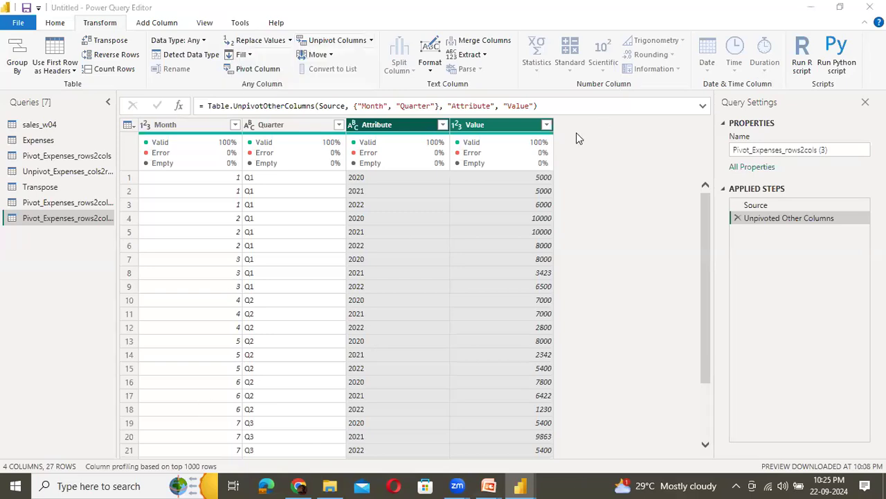
Leave the query editor and return to the Power BI Desktop report window.
{"action": "left_click", "coordinate": [16, 23]}
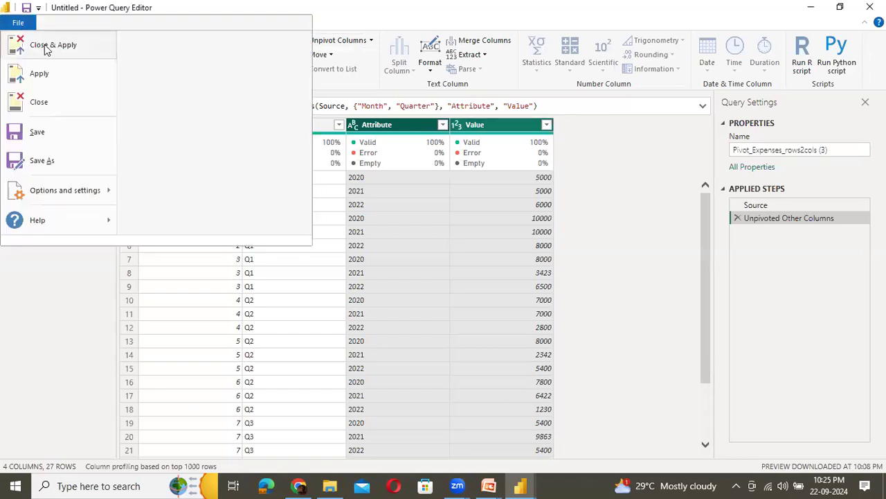
{"action": "key", "text": "Escape"}
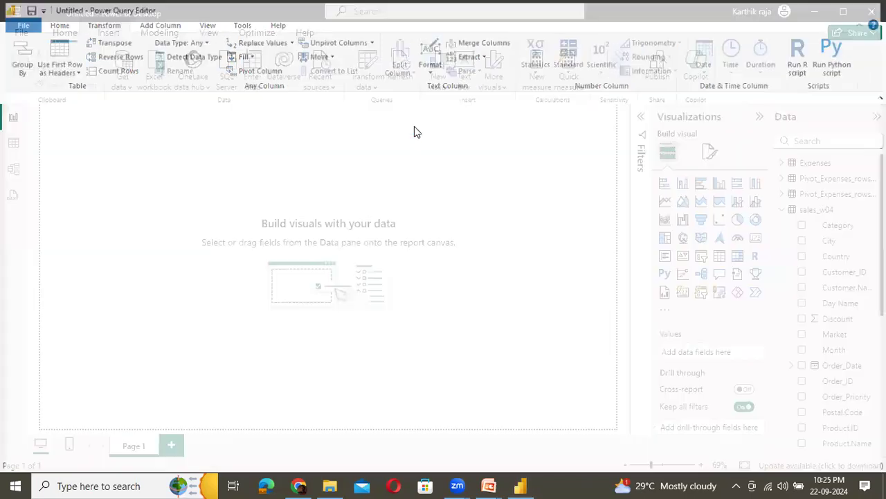